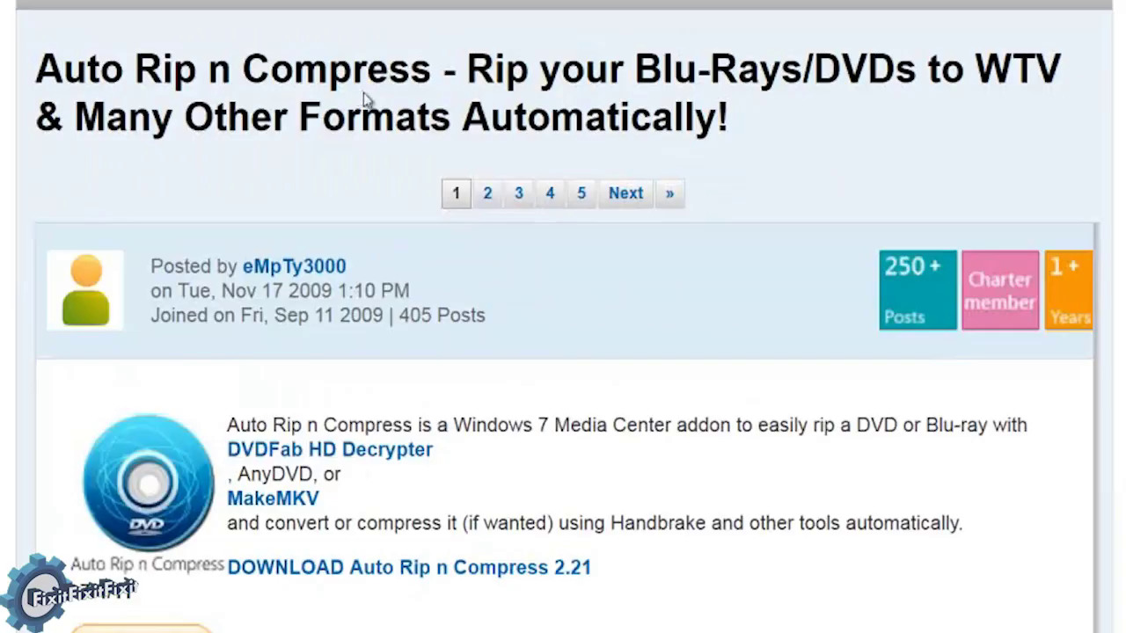
Open the MakeMKV link under Supported Output Formats in the forum post in a new tab
scroll(365, 96, "down", 10)
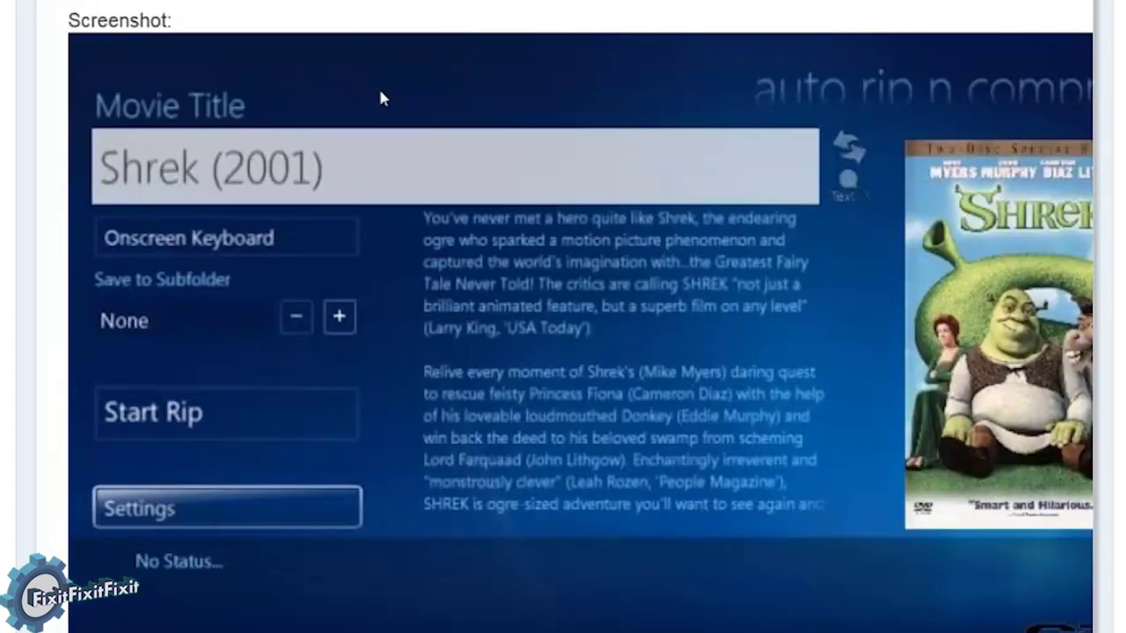
scroll(378, 88, "down", 10)
scroll(401, 84, "up", 5)
scroll(403, 88, "down", 6)
scroll(404, 90, "up", 15)
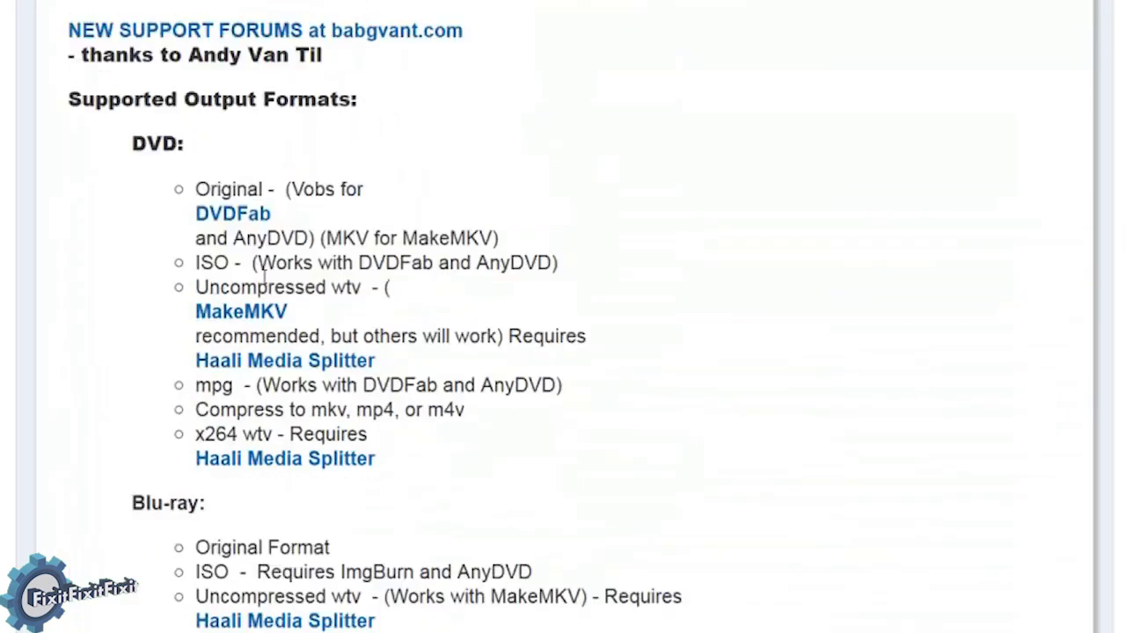
right_click(269, 317)
left_click(312, 329)
scroll(296, 361, "down", 5)
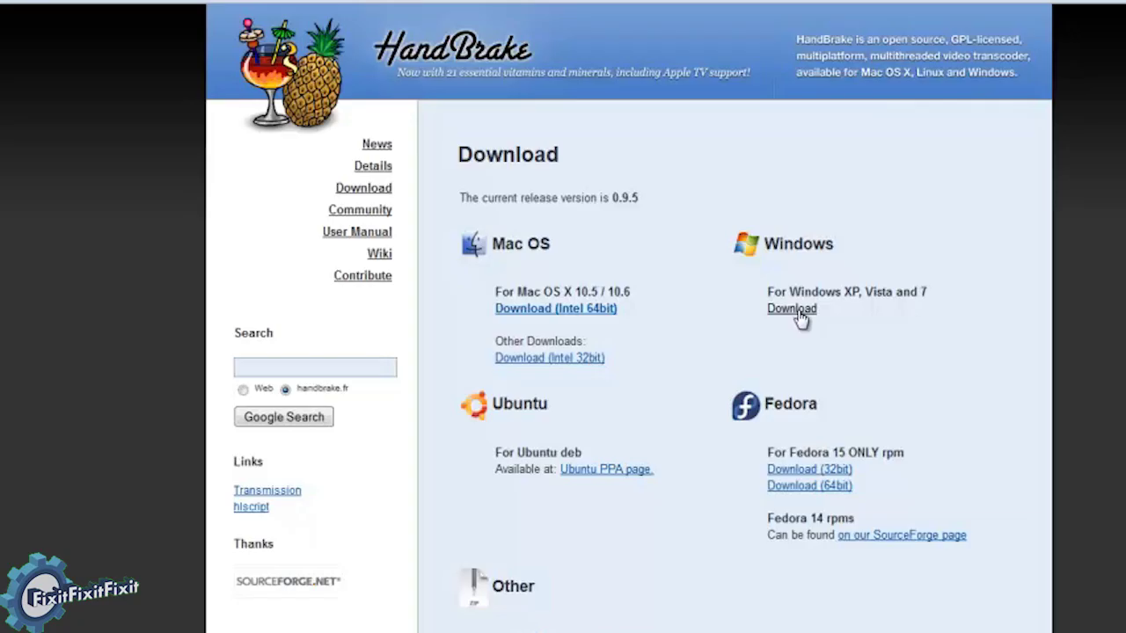
Save the HandBrake 0.9.5 Windows installer from SourceForge and close the Downloads window
left_click(799, 319)
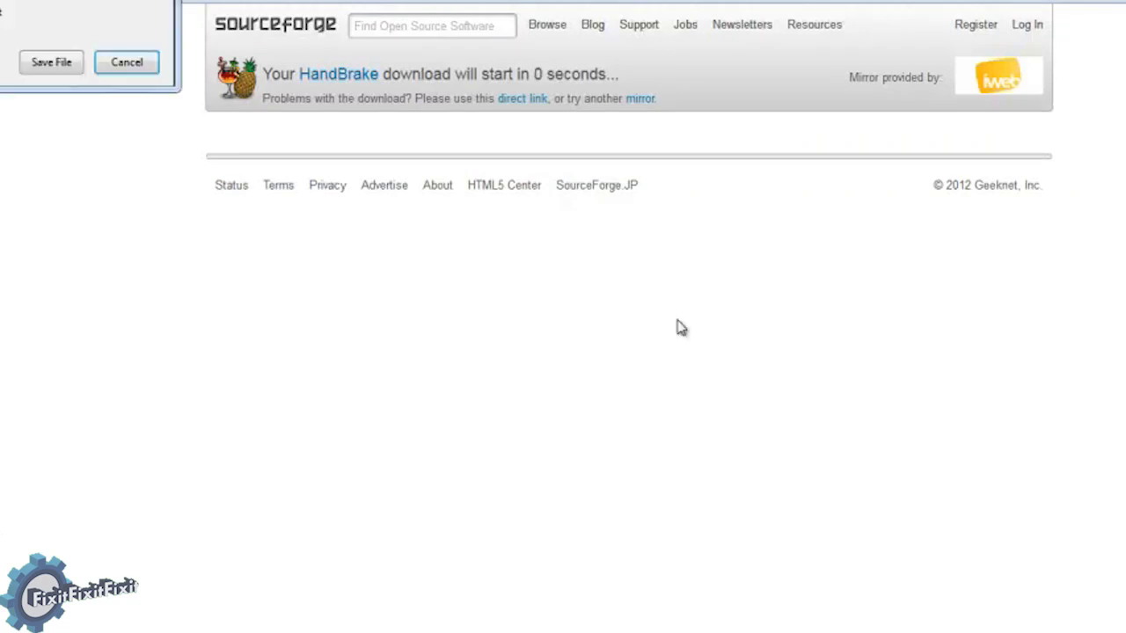
left_click(55, 64)
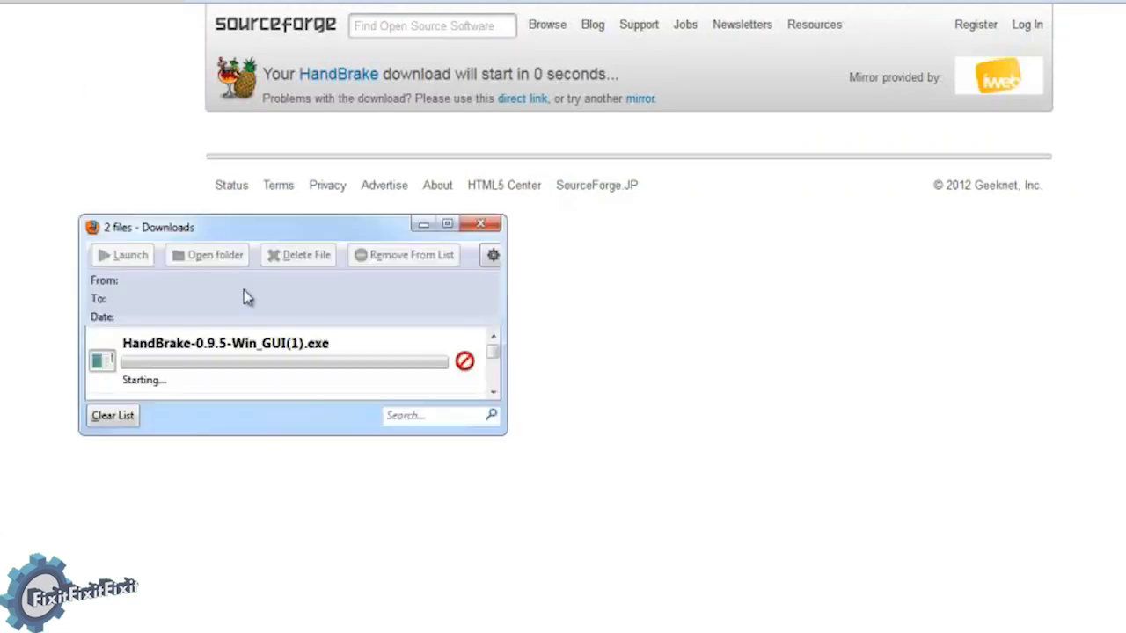
left_click(493, 392)
left_click(492, 336)
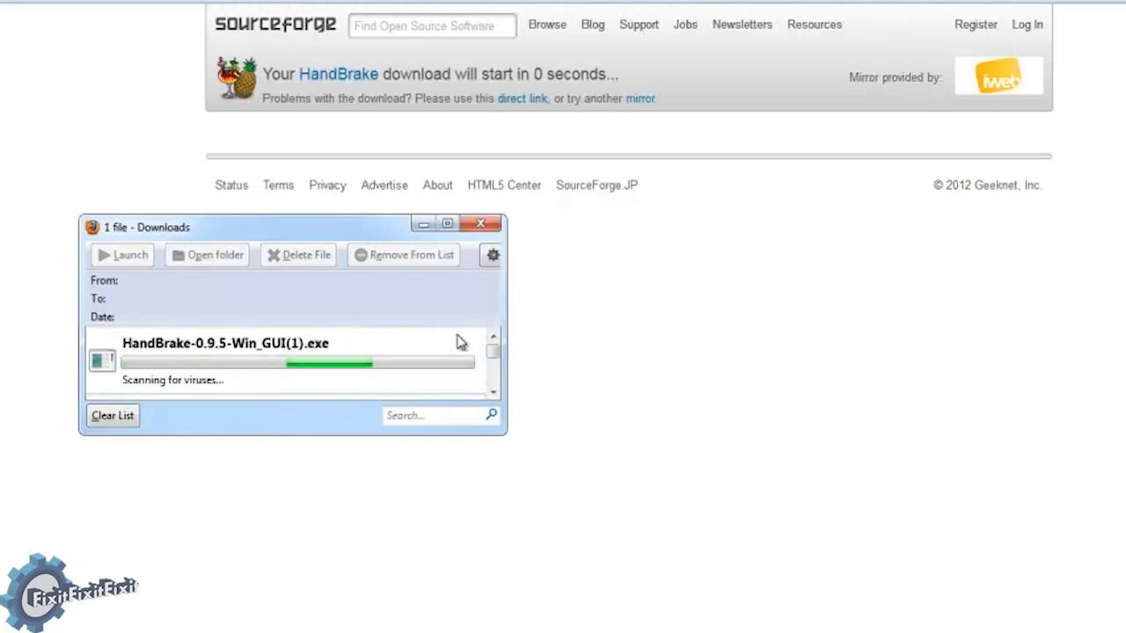
left_click(491, 225)
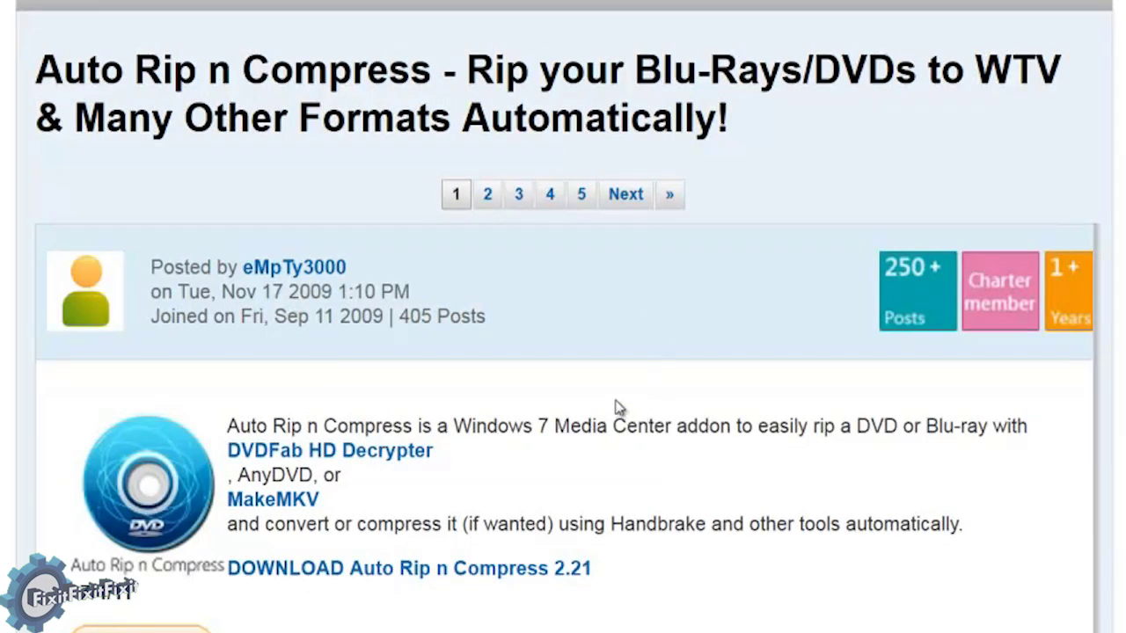
scroll(615, 342, "down", 20)
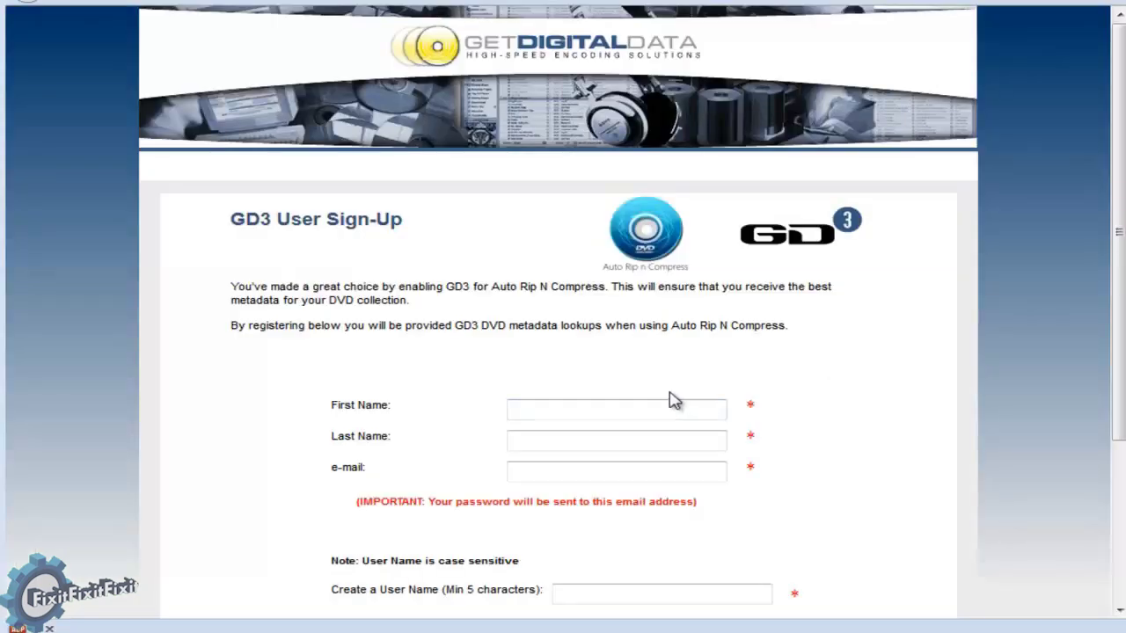
Enter the first name, last name, e-mail address and a new user name in the GD3 sign-up form
left_click(589, 407)
key("Tab")
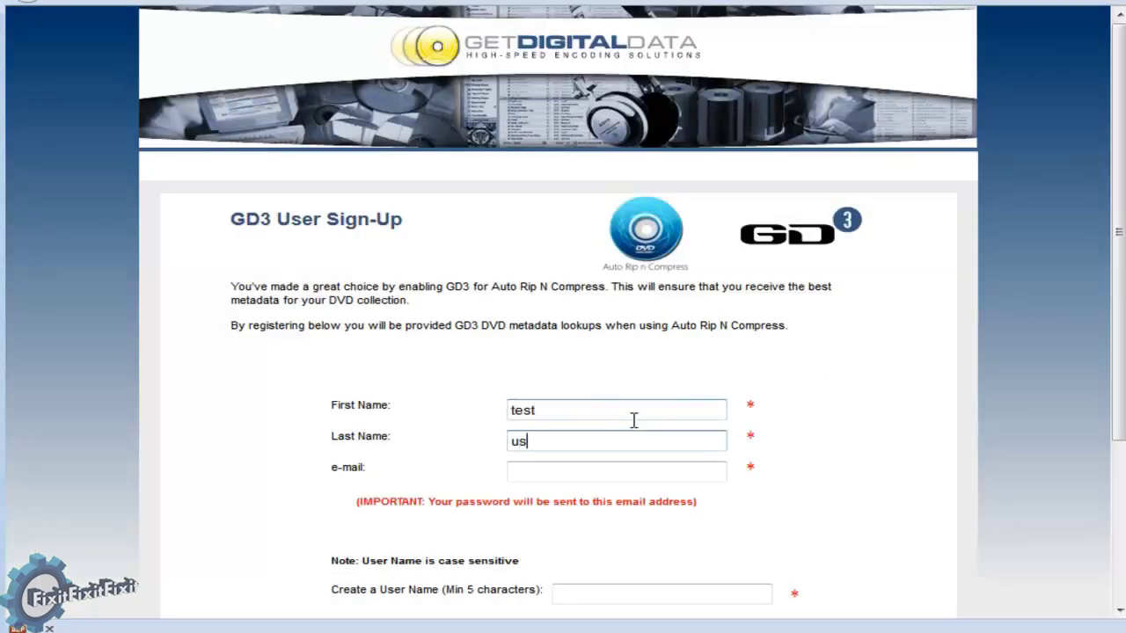
key("Tab")
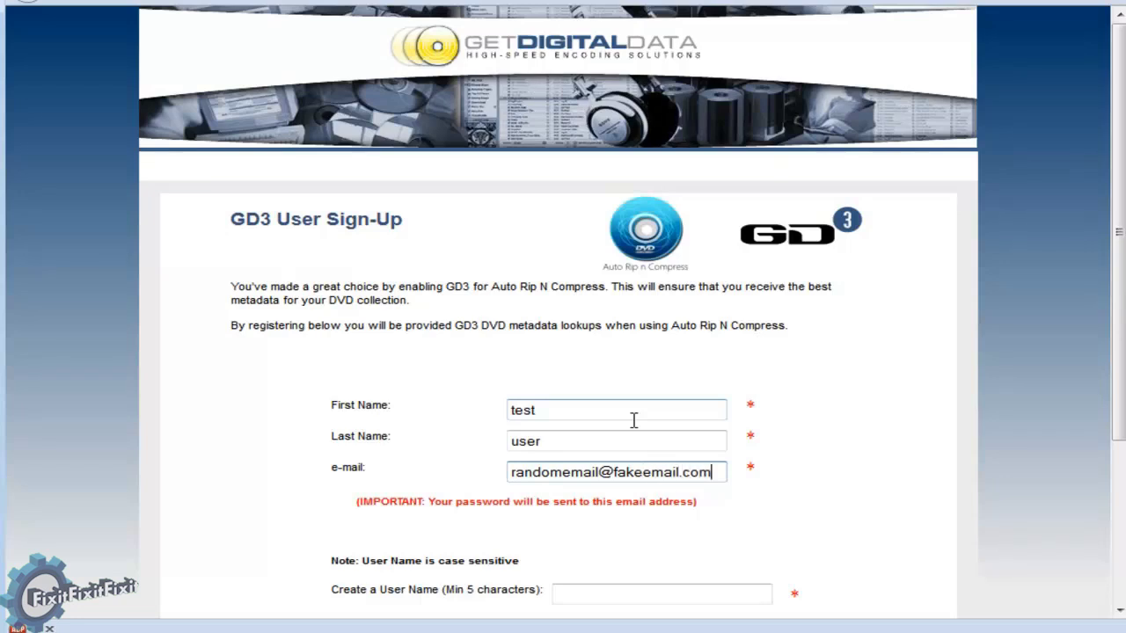
key("Tab")
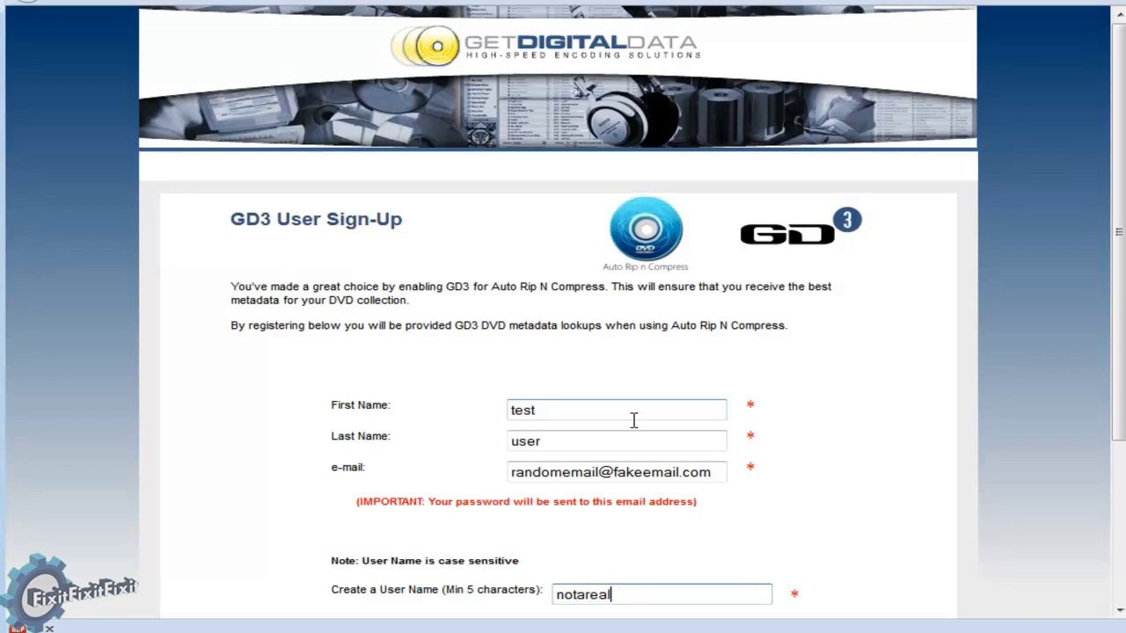
type("notarealusername")
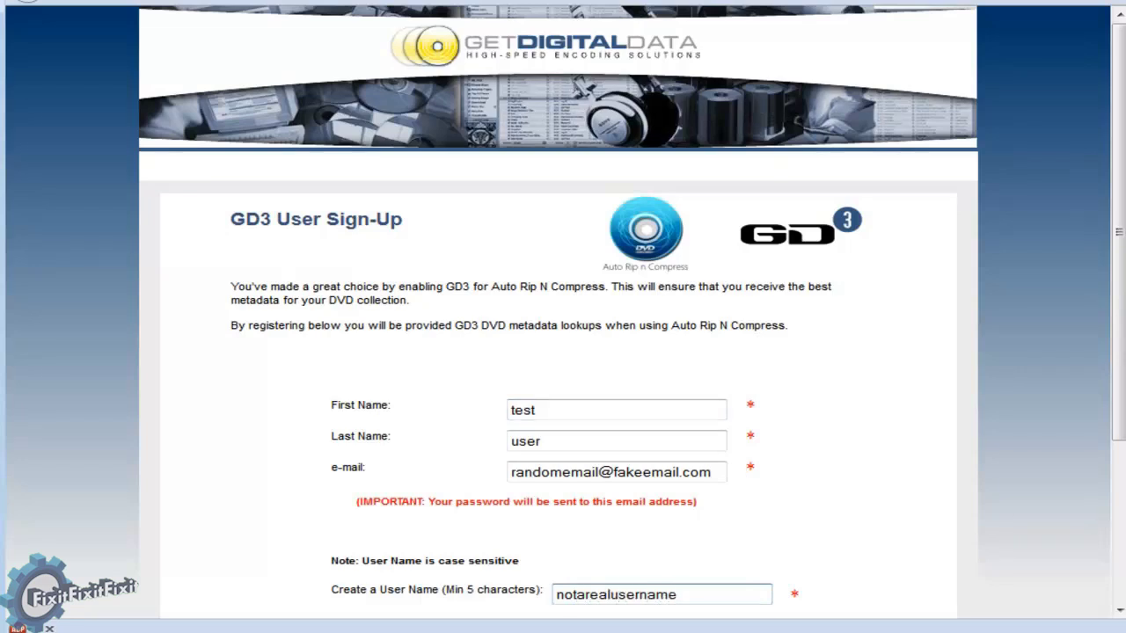
scroll(1113, 414, "down", 2)
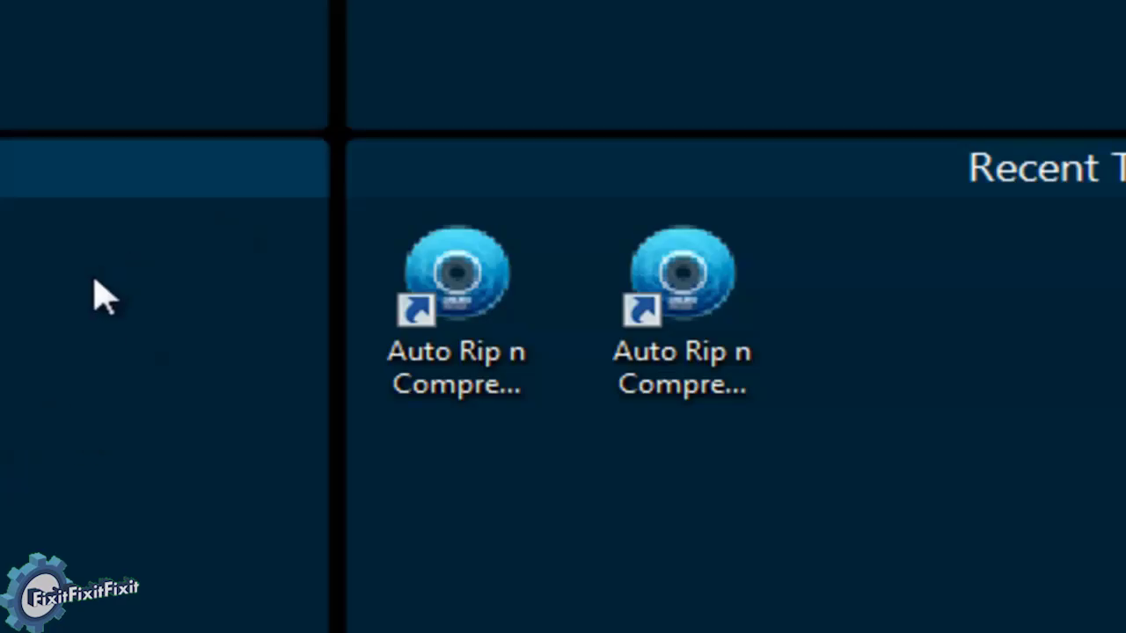
Launch Auto Rip n Compress Settings from its desktop shortcut
left_click(511, 326)
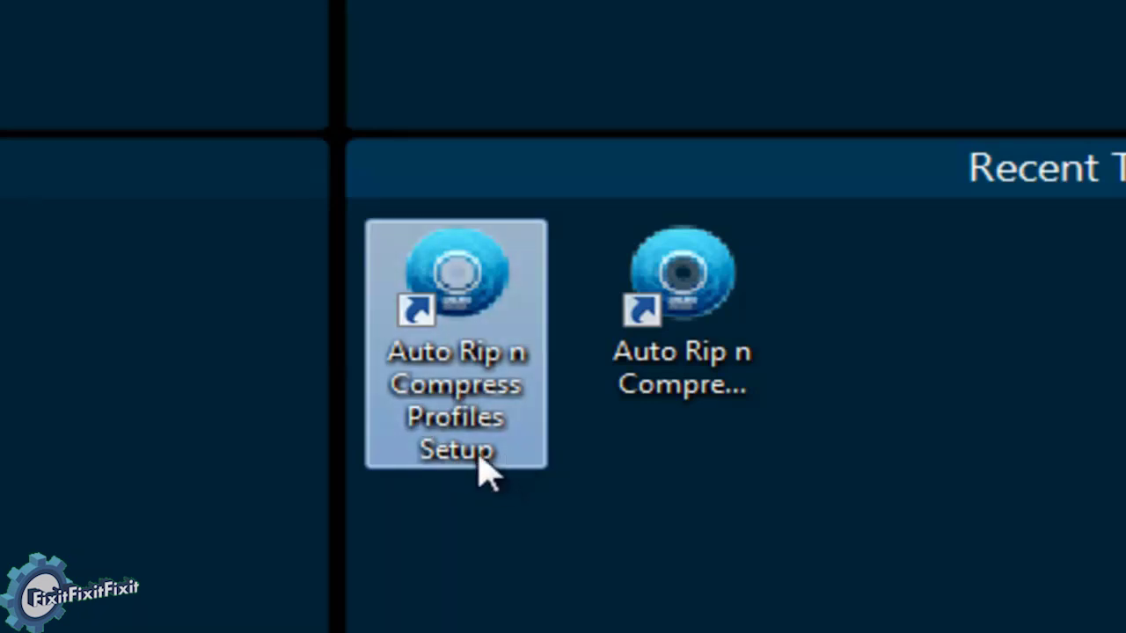
left_click(719, 316)
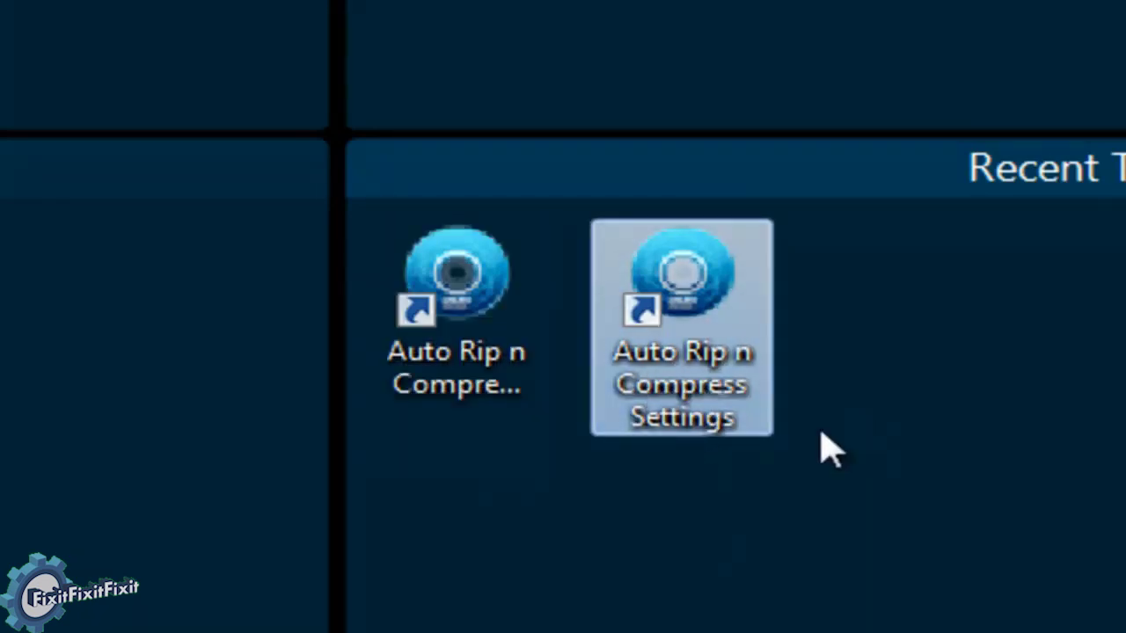
double_click(728, 352)
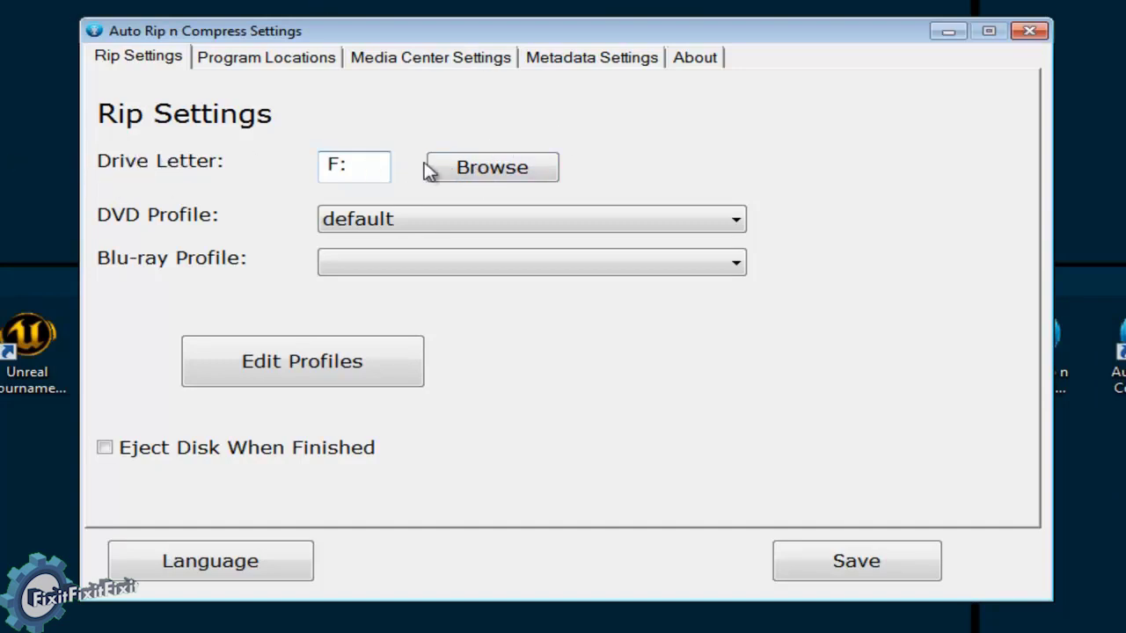
Set DVD RW Drive (F:) as the rip drive, tick Eject Disk When Finished, and view Program Locations
left_click(474, 168)
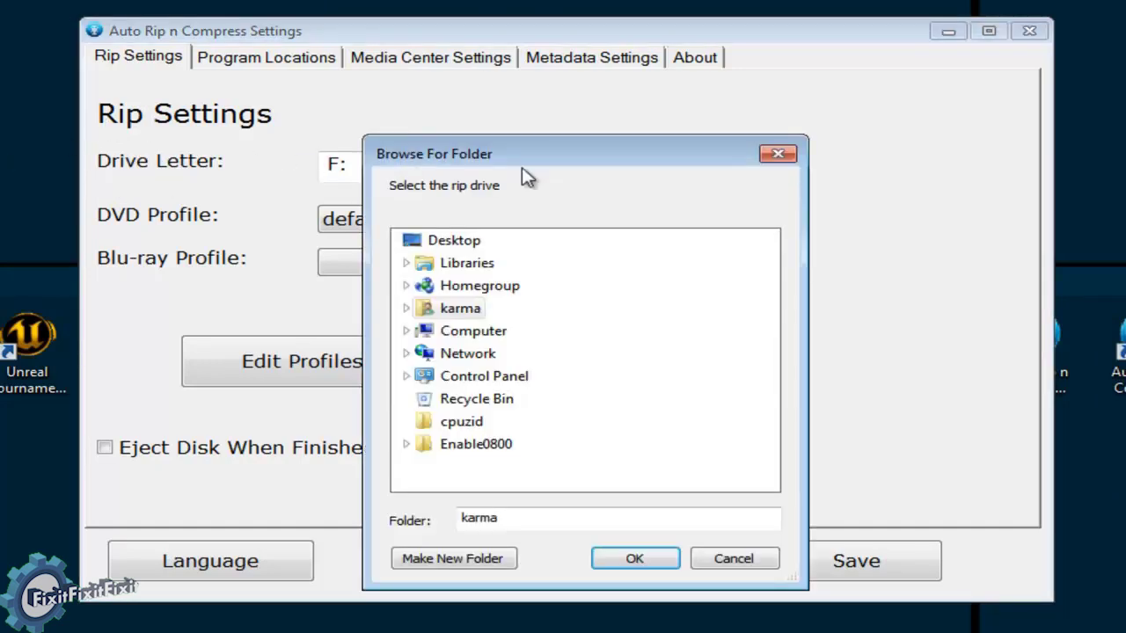
left_click(407, 331)
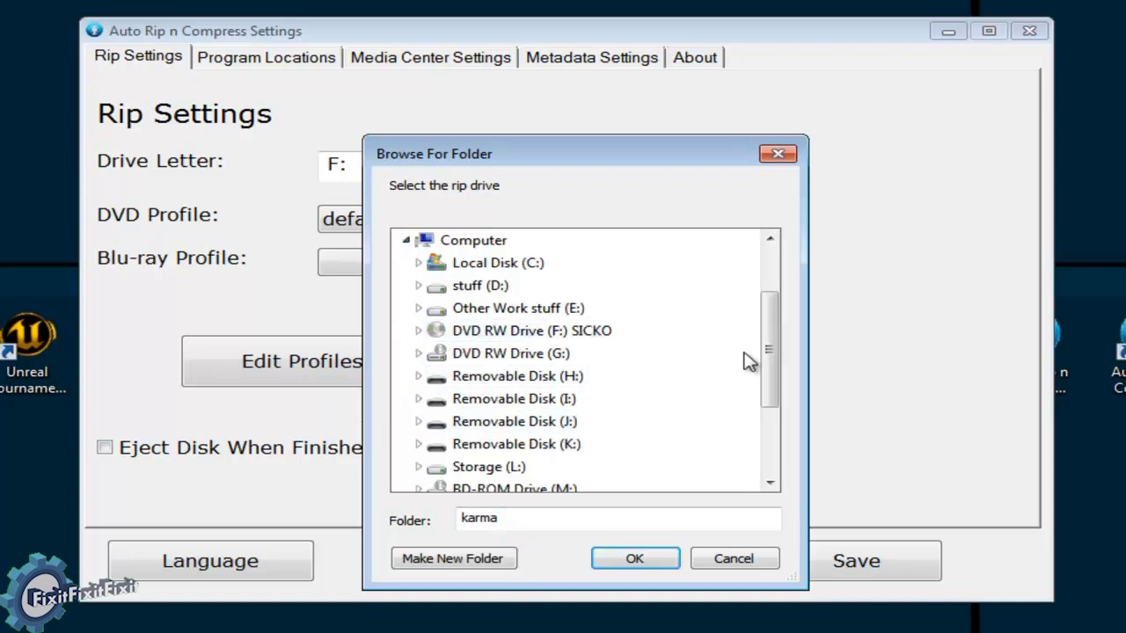
left_click(643, 334)
left_click(638, 560)
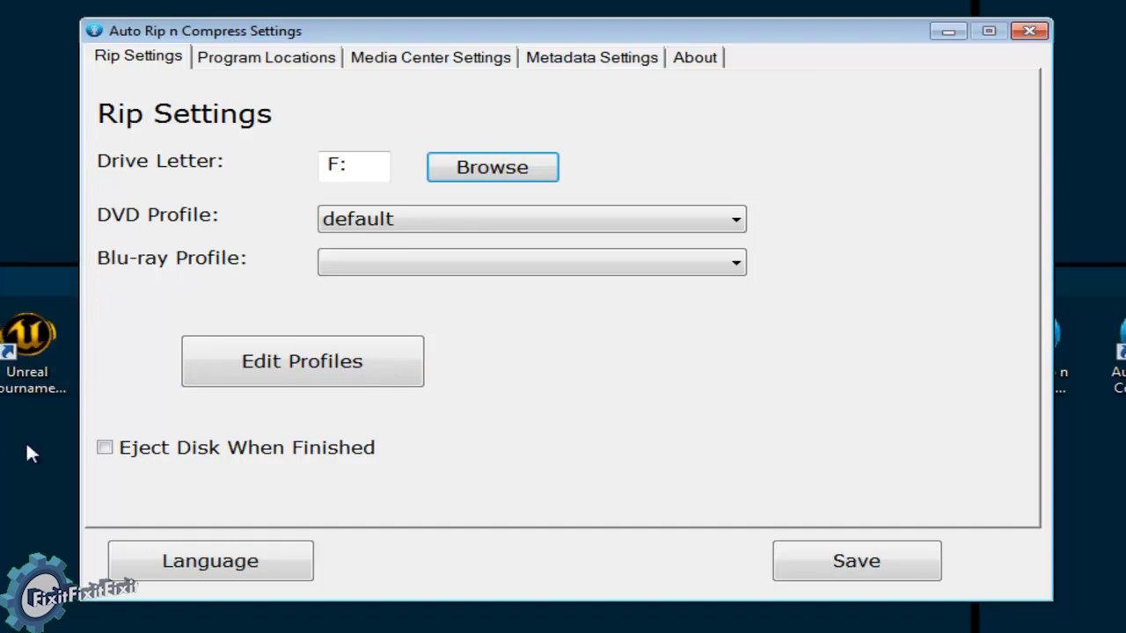
left_click(105, 449)
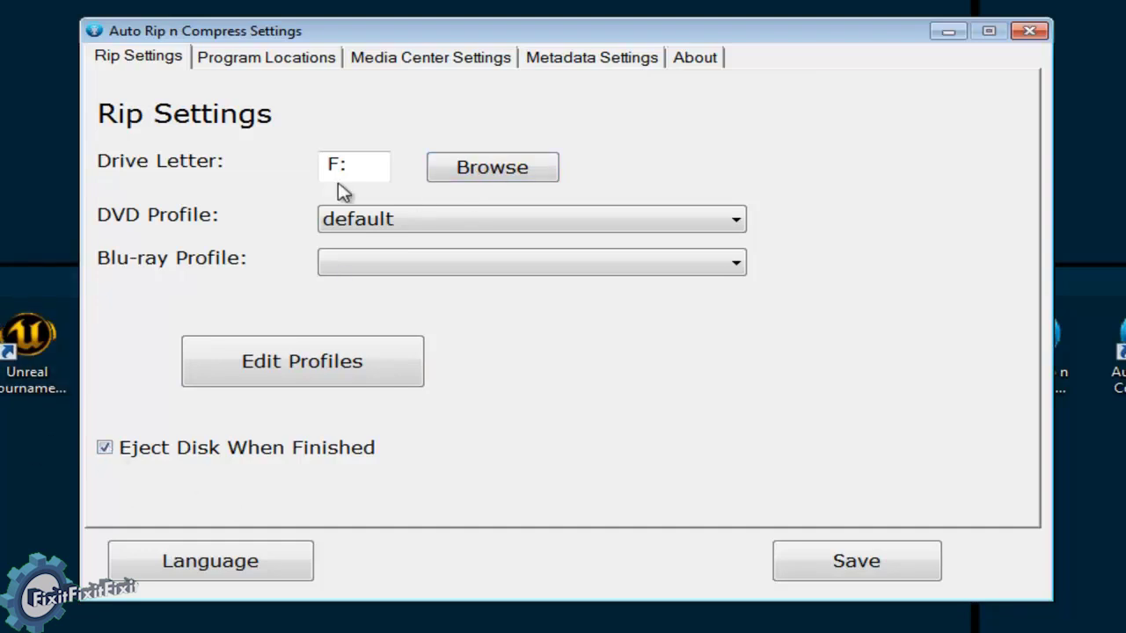
left_click(278, 58)
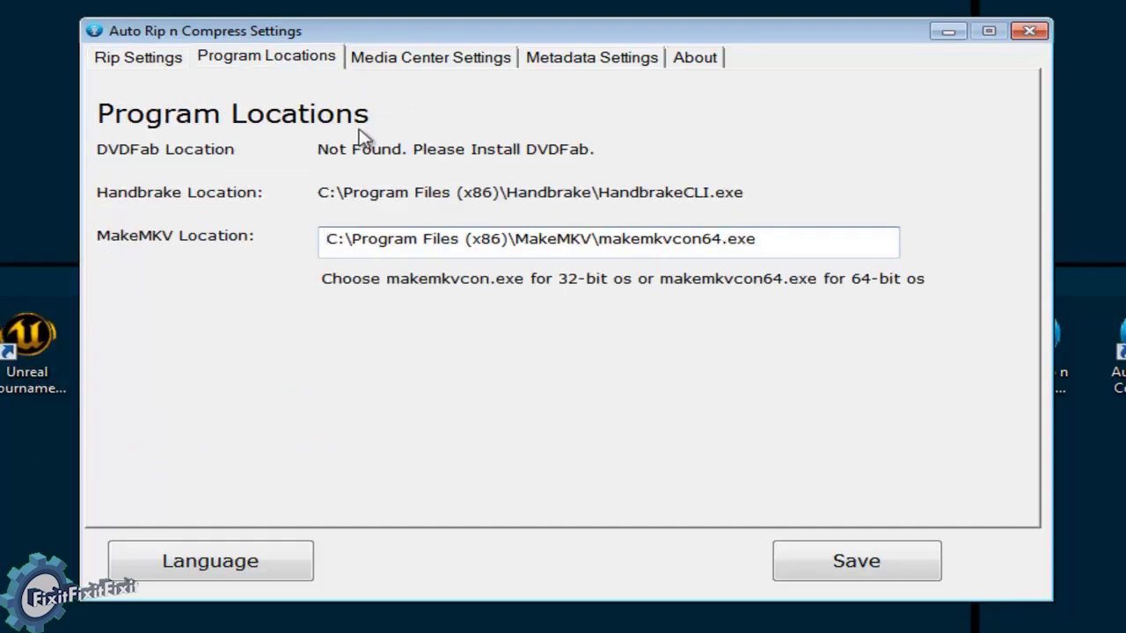
Review the Media Center and Metadata Settings, including GD3 username and password fields, then return to Rip Settings
left_click(416, 59)
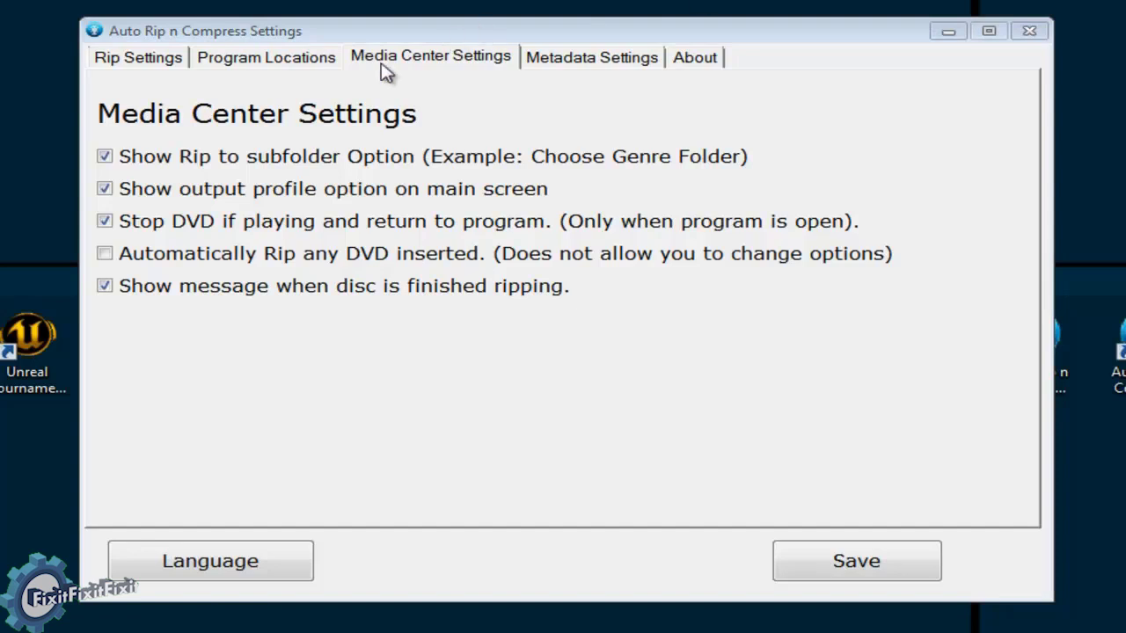
left_click(605, 63)
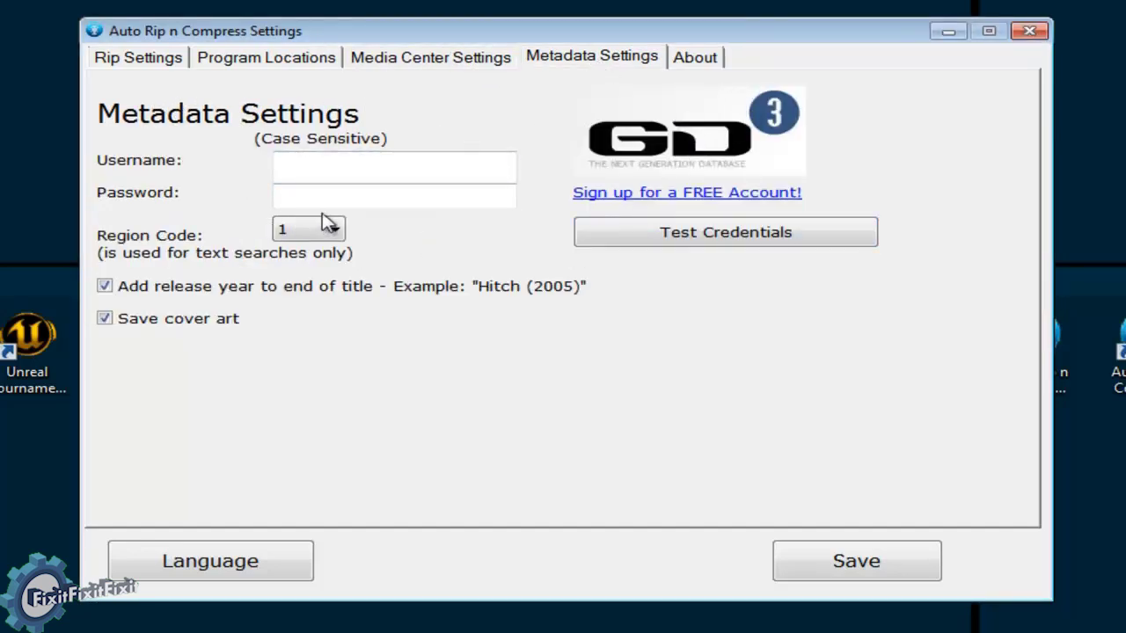
left_click(344, 170)
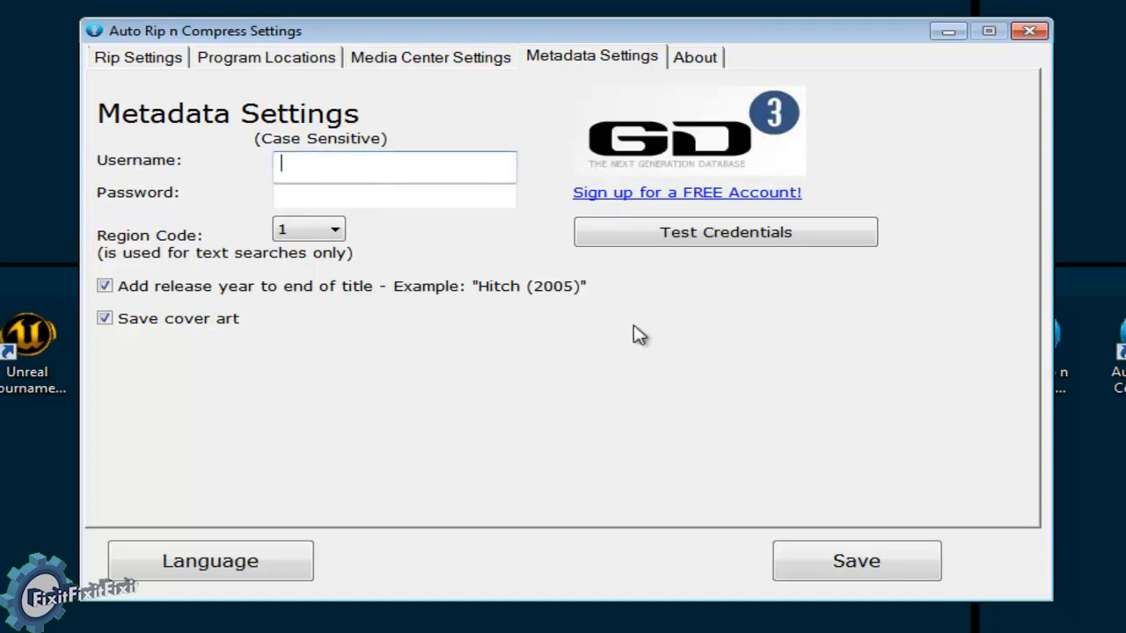
left_click(291, 194)
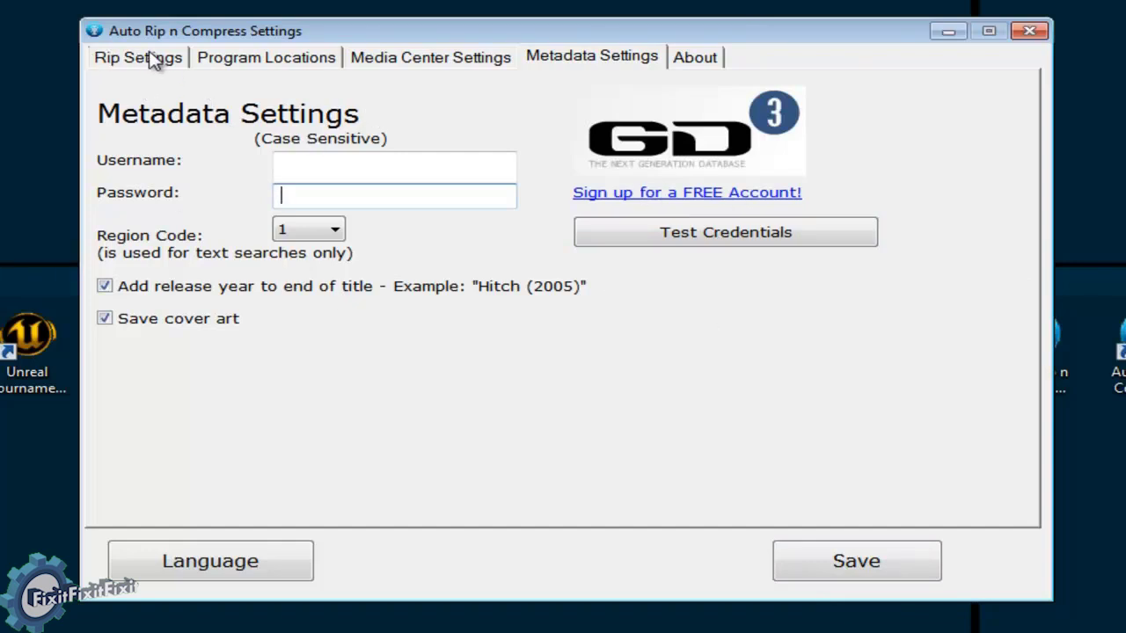
left_click(113, 65)
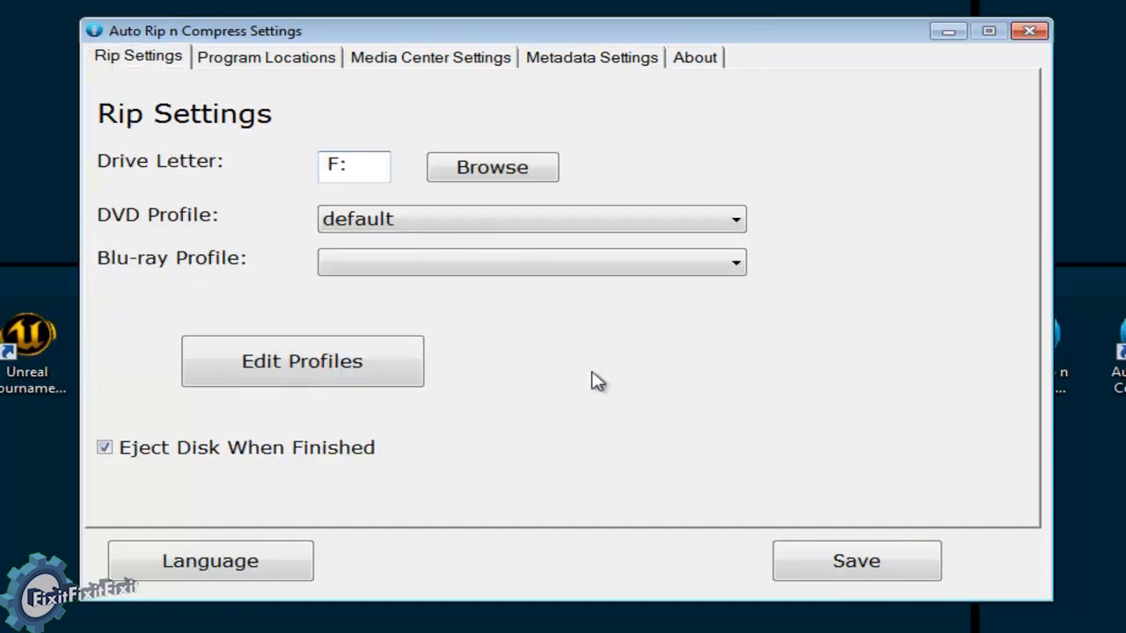
Open the default DVD rip profile in Edit Profiles for editing
left_click(445, 221)
left_click(448, 227)
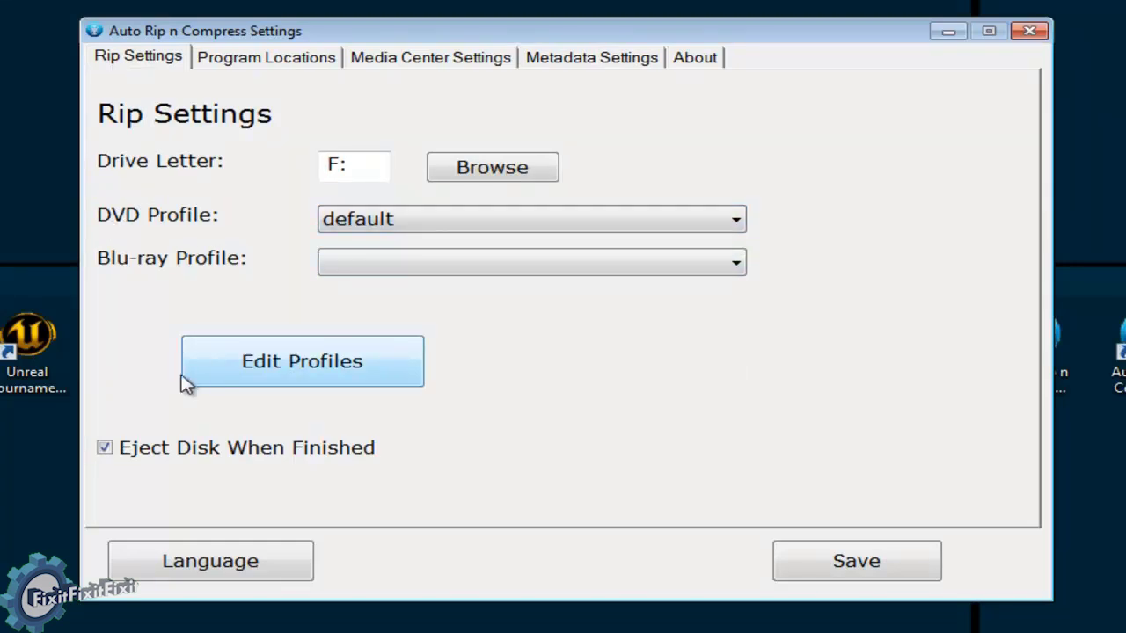
left_click(322, 359)
left_click(205, 117)
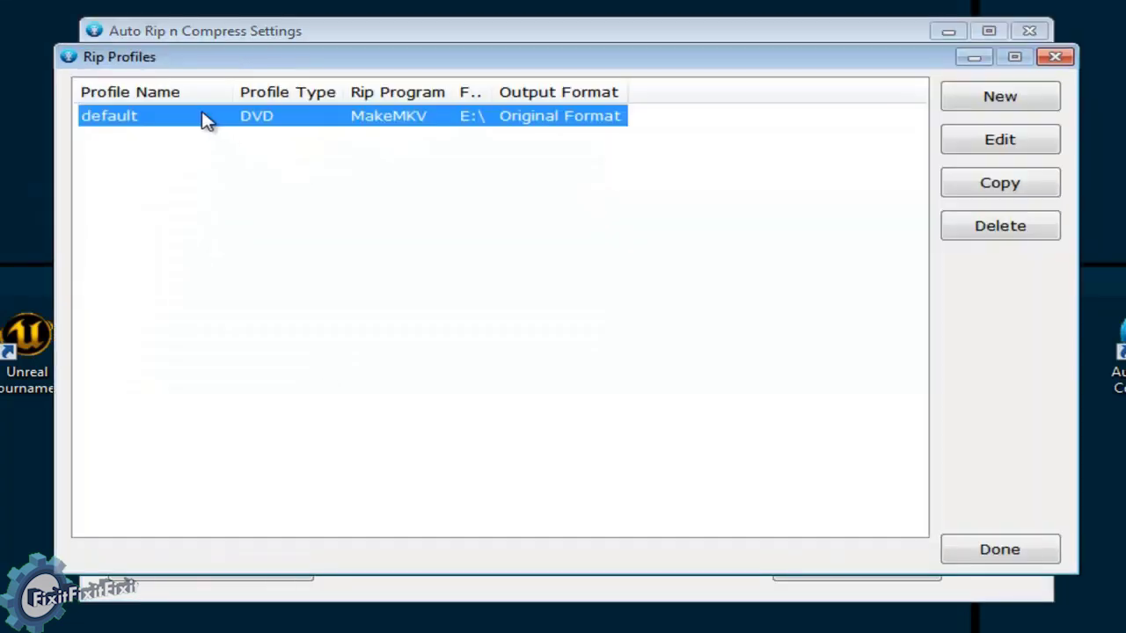
double_click(370, 123)
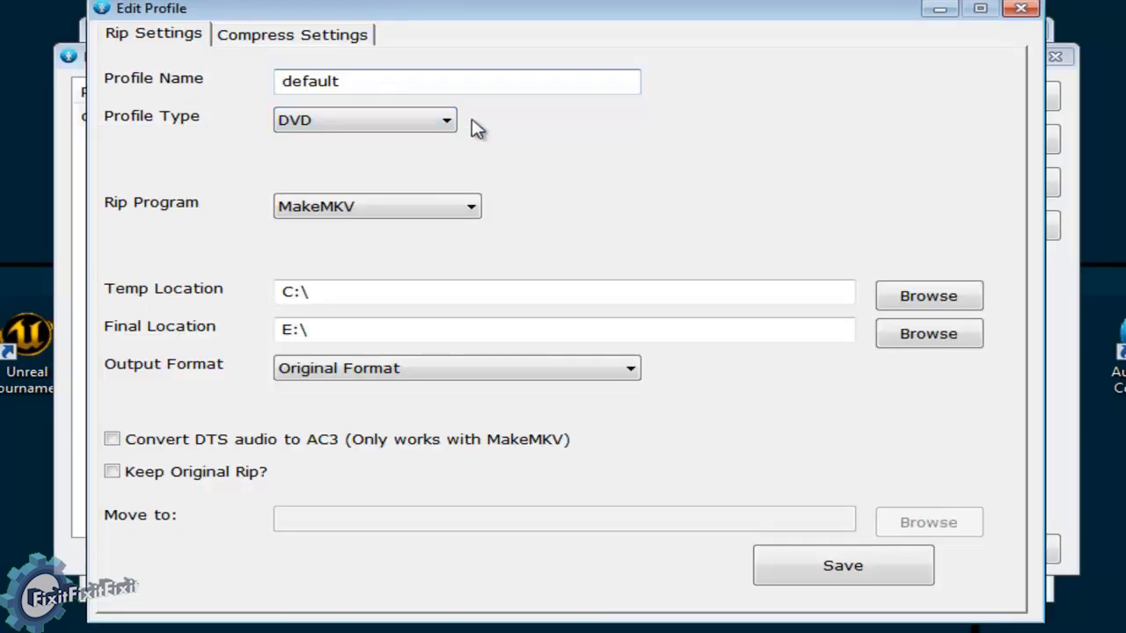
Rename the profile to MKVRIP, keeping Profile Type DVD and Rip Program MakeMKV
double_click(460, 79)
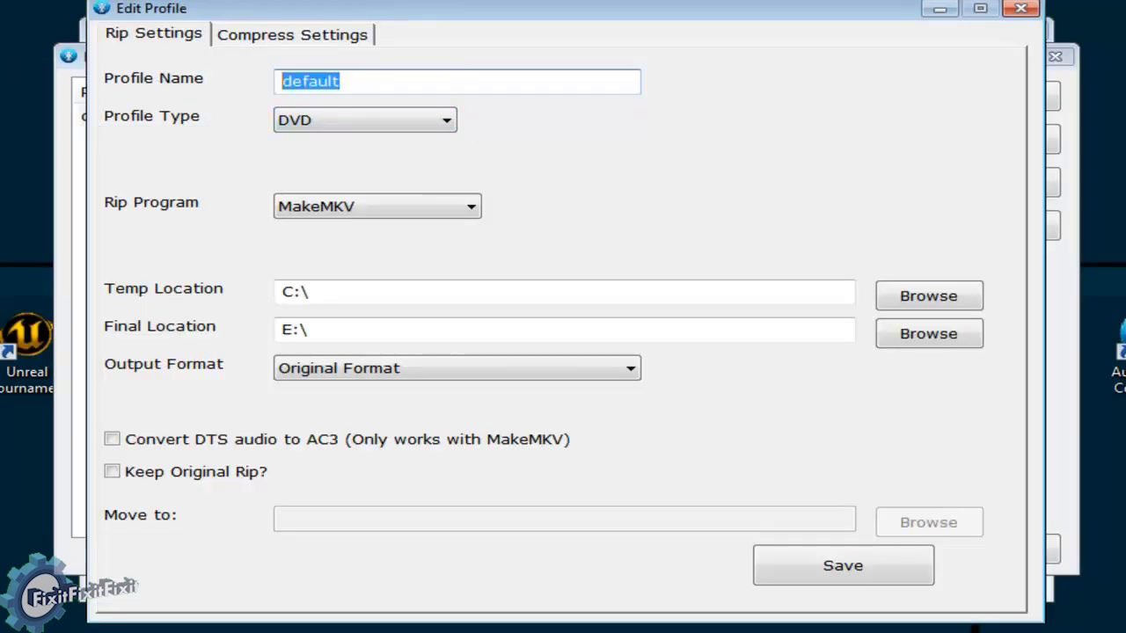
type("MKVRIP")
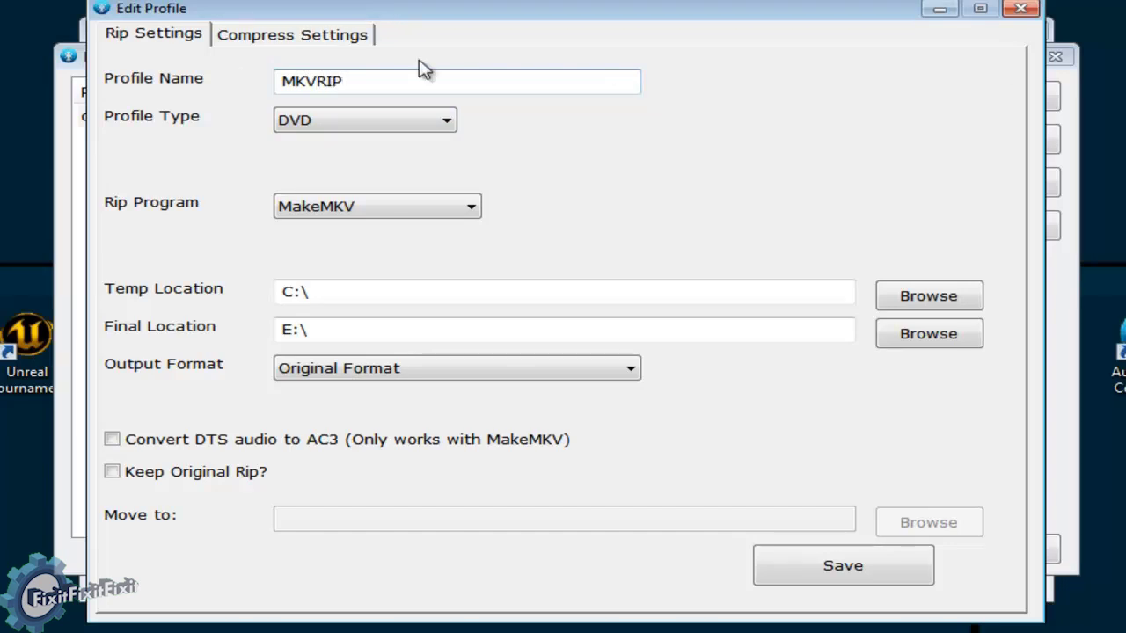
left_click(344, 120)
left_click(304, 141)
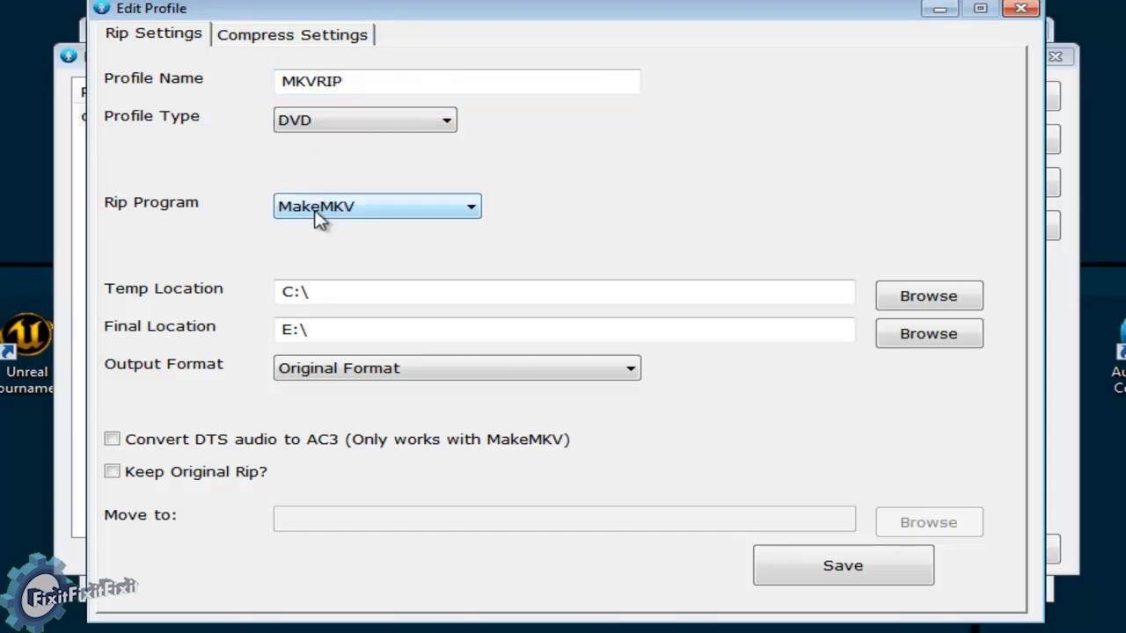
left_click(302, 206)
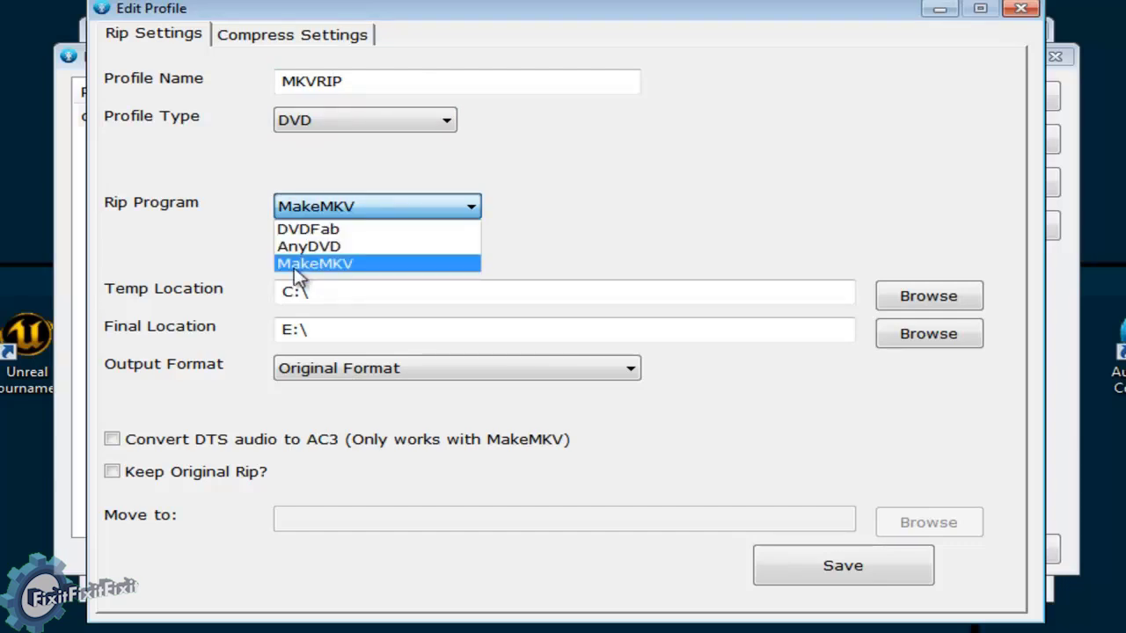
left_click(299, 264)
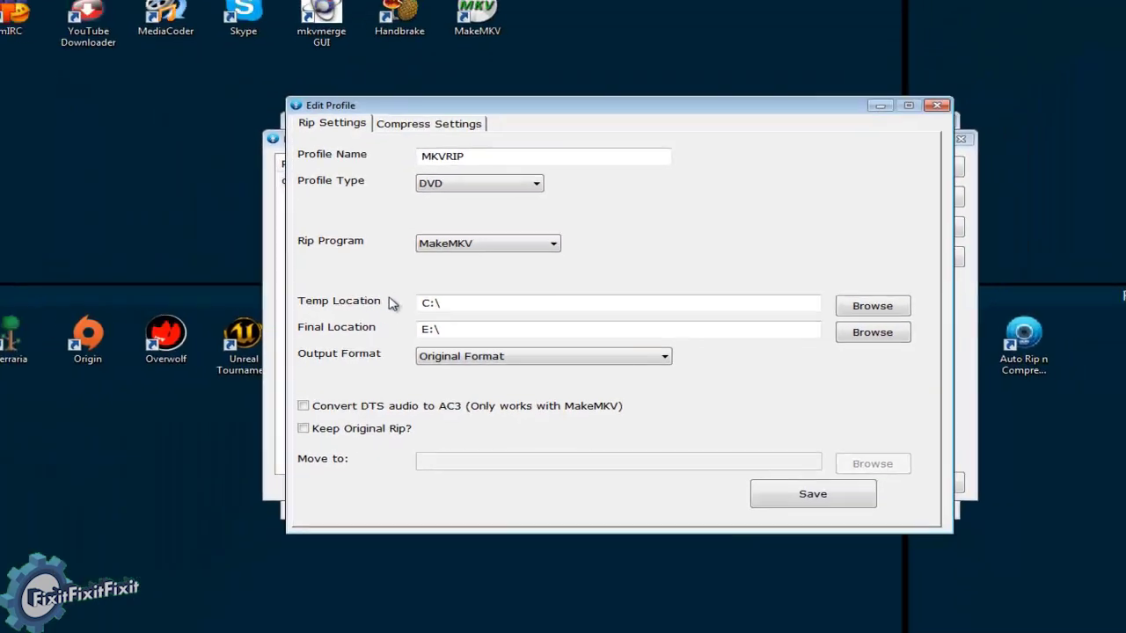
Create a new folder named DVD RIPS on the stuff (D:) drive
key("super")
left_click(88, 577)
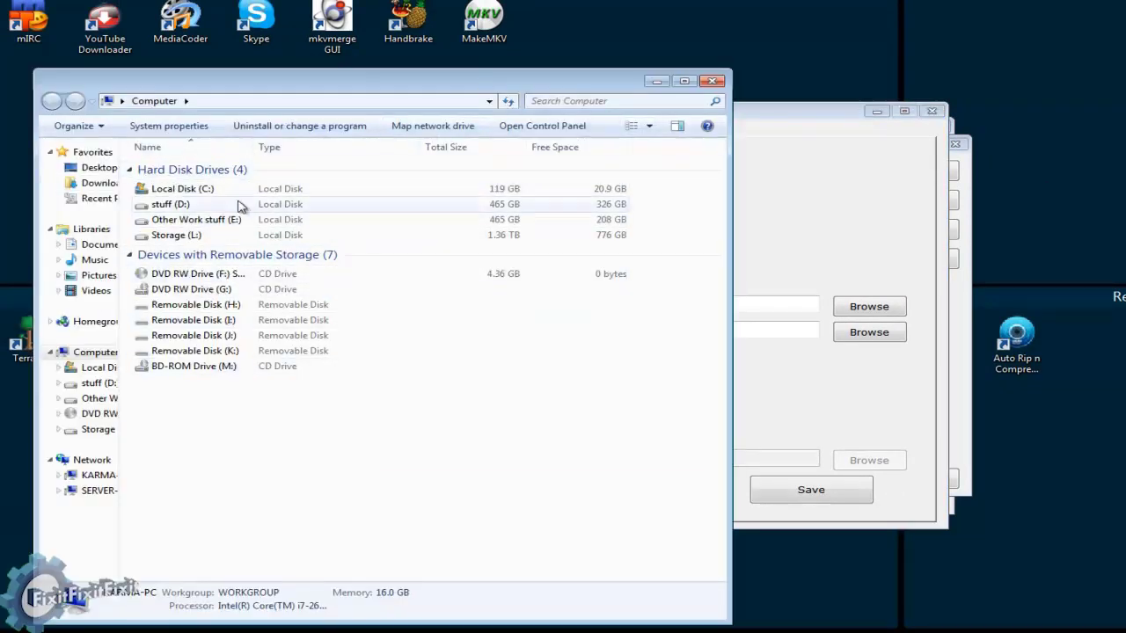
double_click(187, 210)
key("BackSpace")
key("Return")
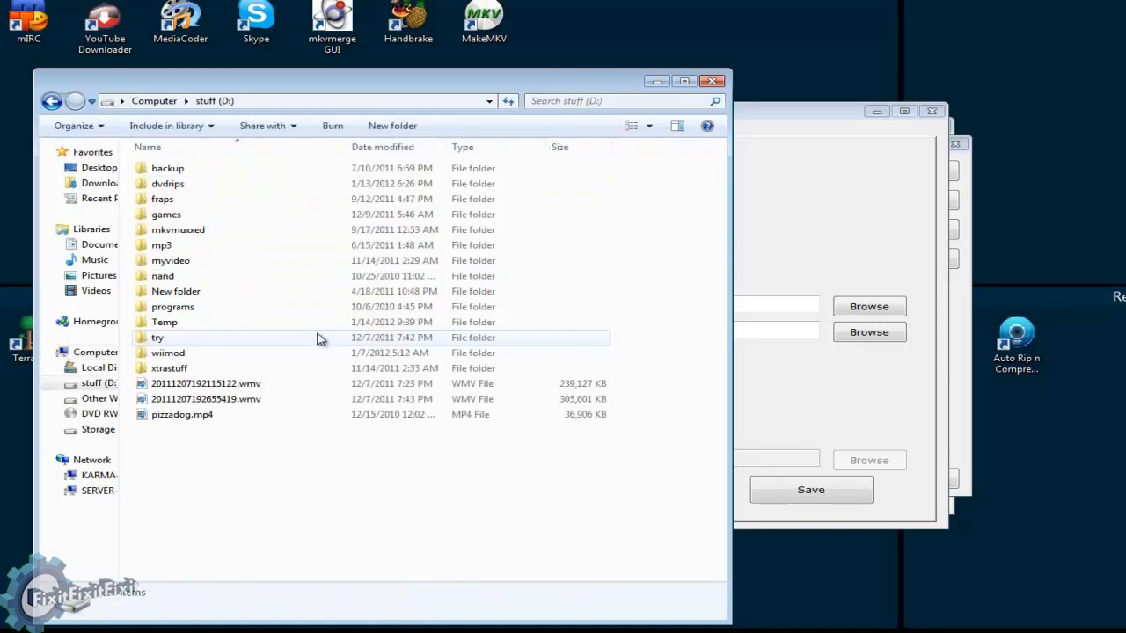
right_click(221, 514)
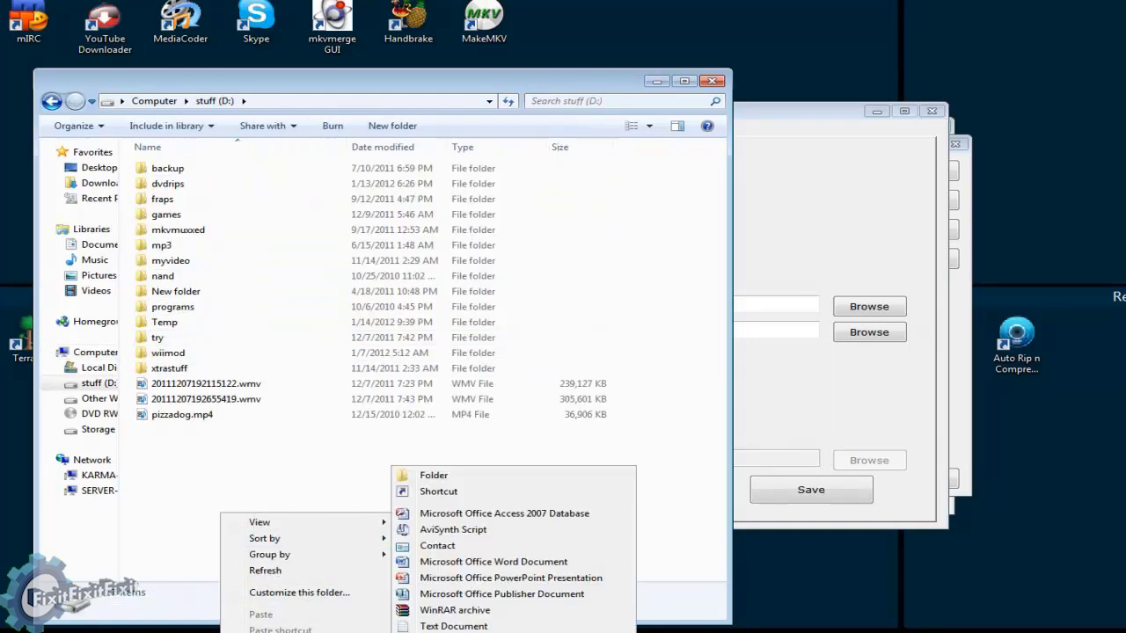
left_click(413, 476)
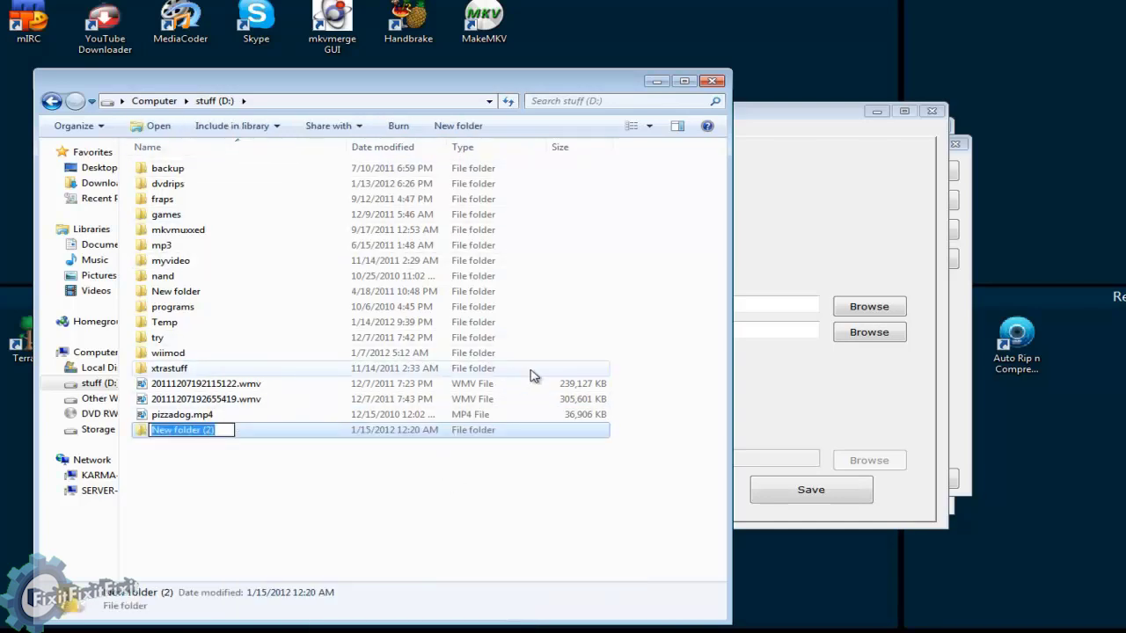
type("DVD RIPS")
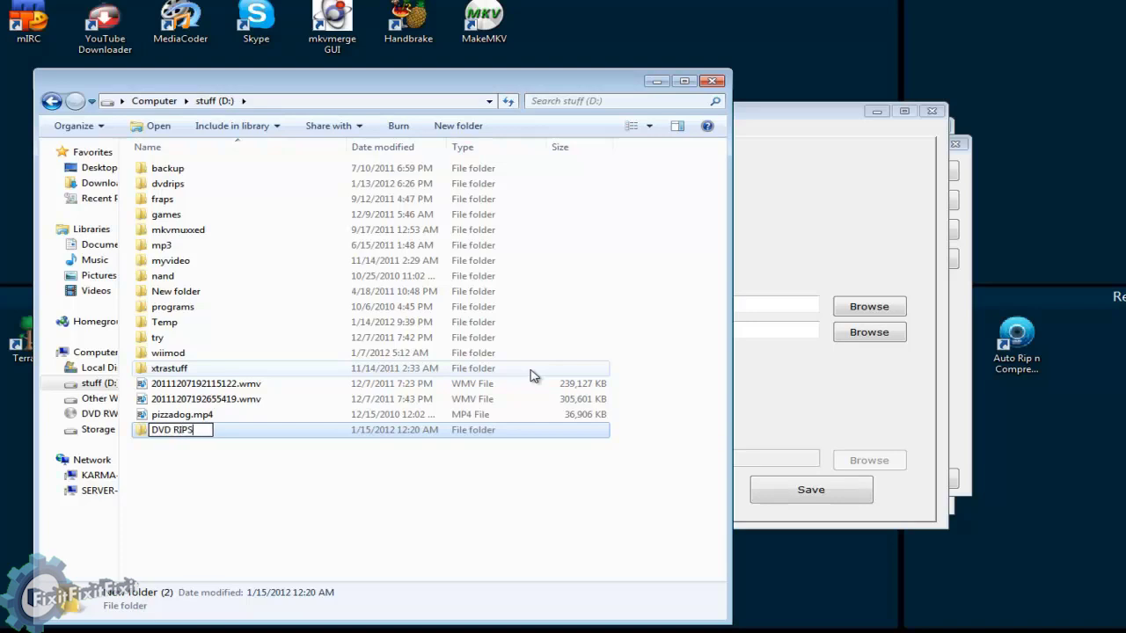
key("Return")
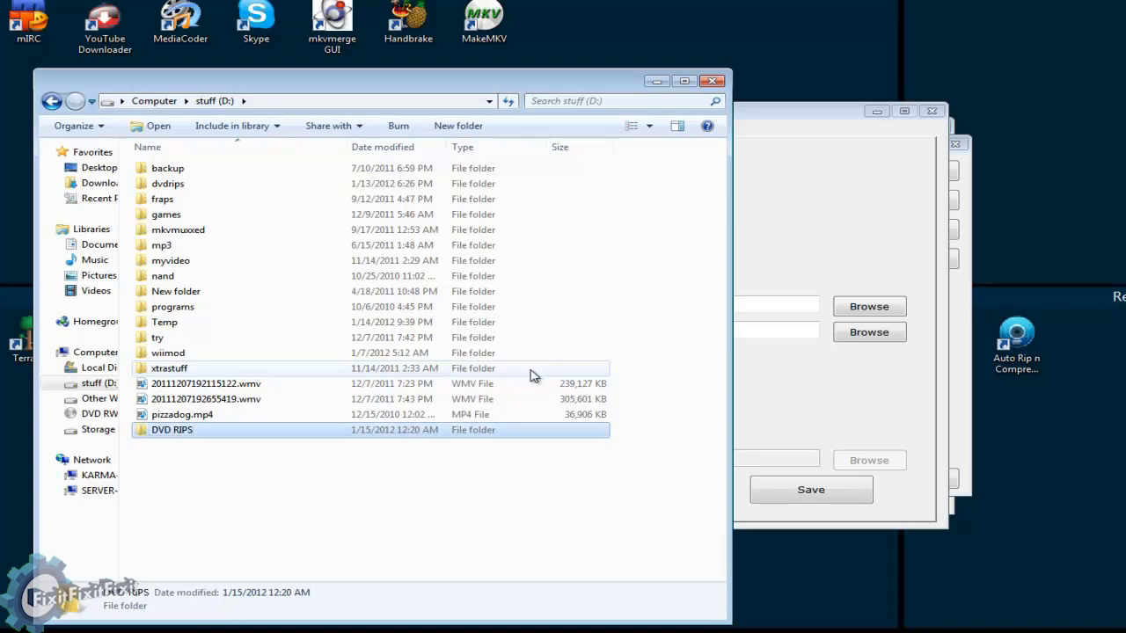
Create a TEMP subfolder inside D:\DVD RIPS
double_click(231, 430)
right_click(228, 254)
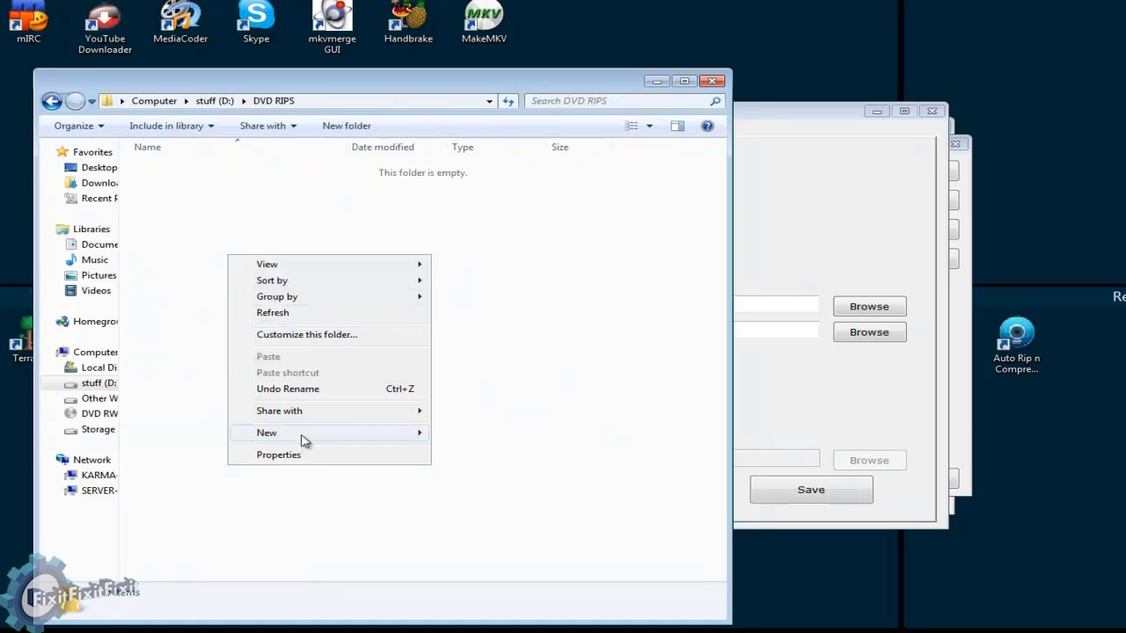
mouse_move(303, 440)
left_click(515, 435)
type("T")
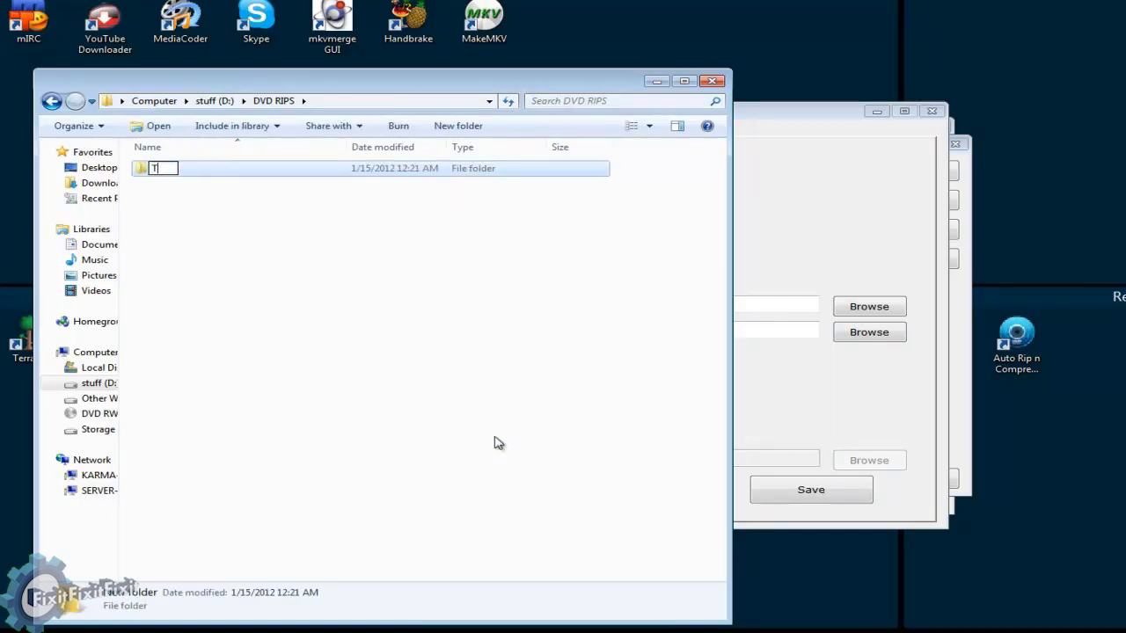
type("EMP")
key("Return")
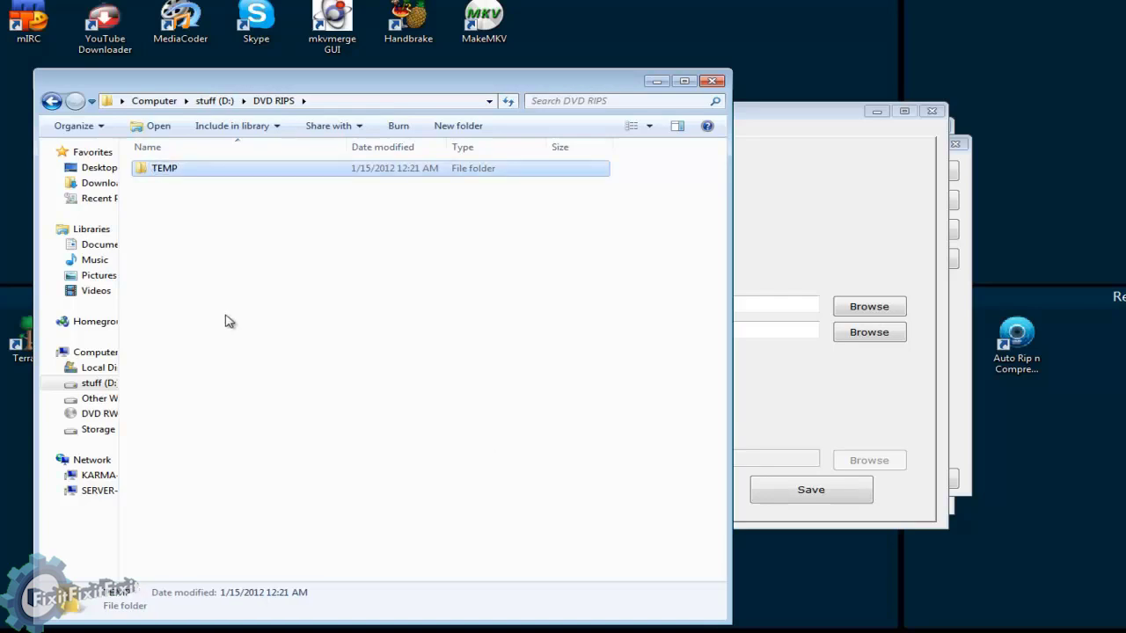
Create a second subfolder named DVD RIPPED MOVIES inside D:\DVD RIPS
right_click(226, 322)
mouse_move(261, 489)
left_click(523, 493)
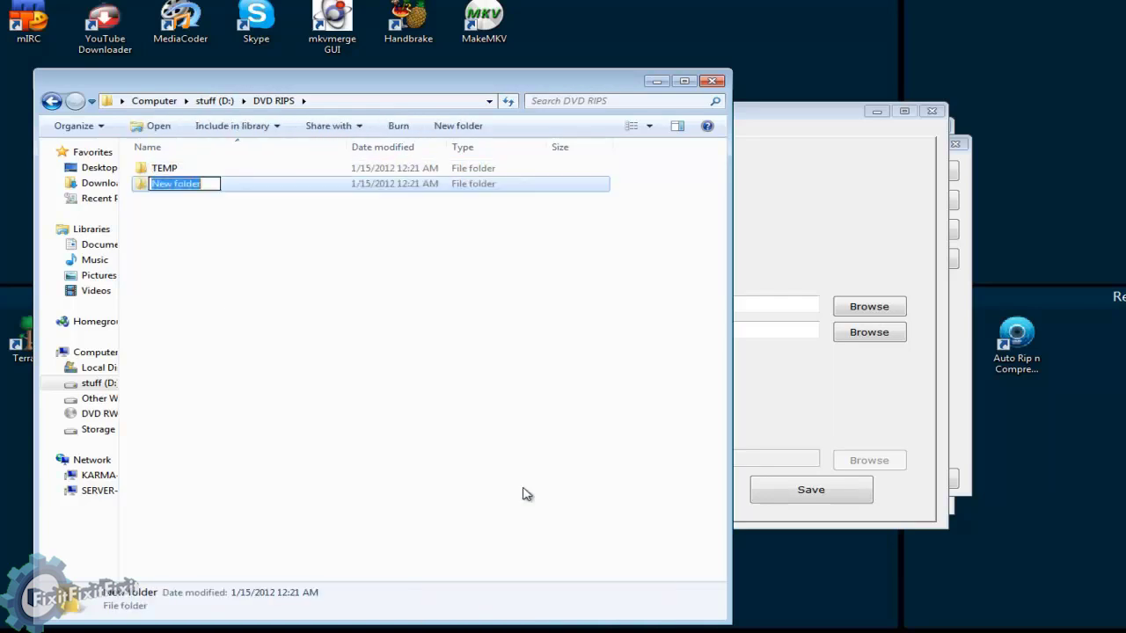
type("DVD RIPPED")
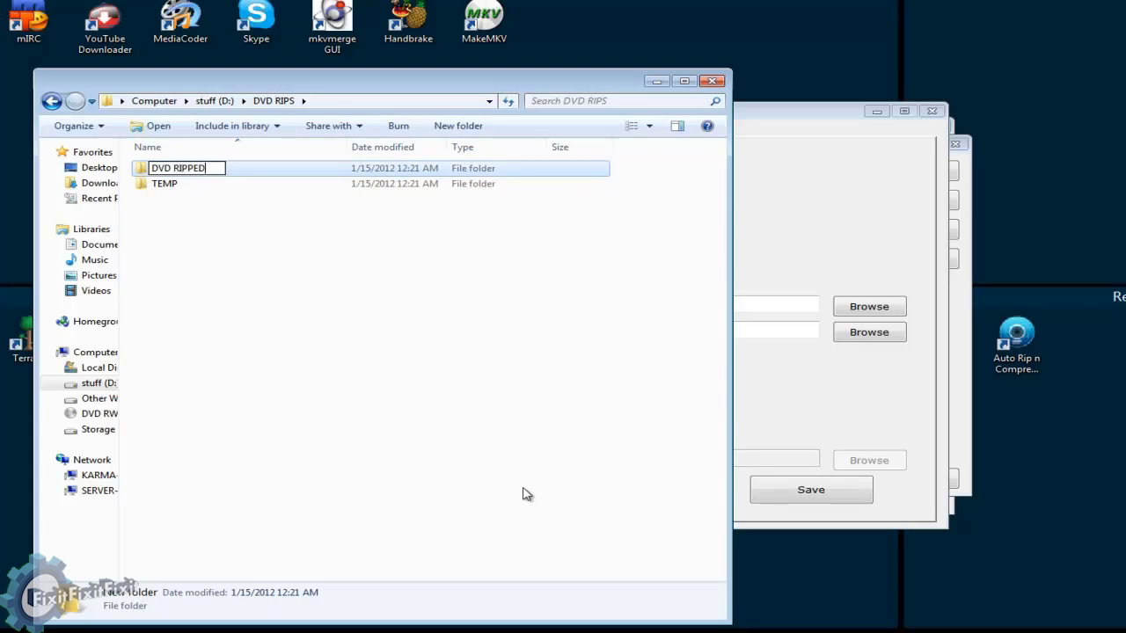
type(" MOVIES")
key("Return")
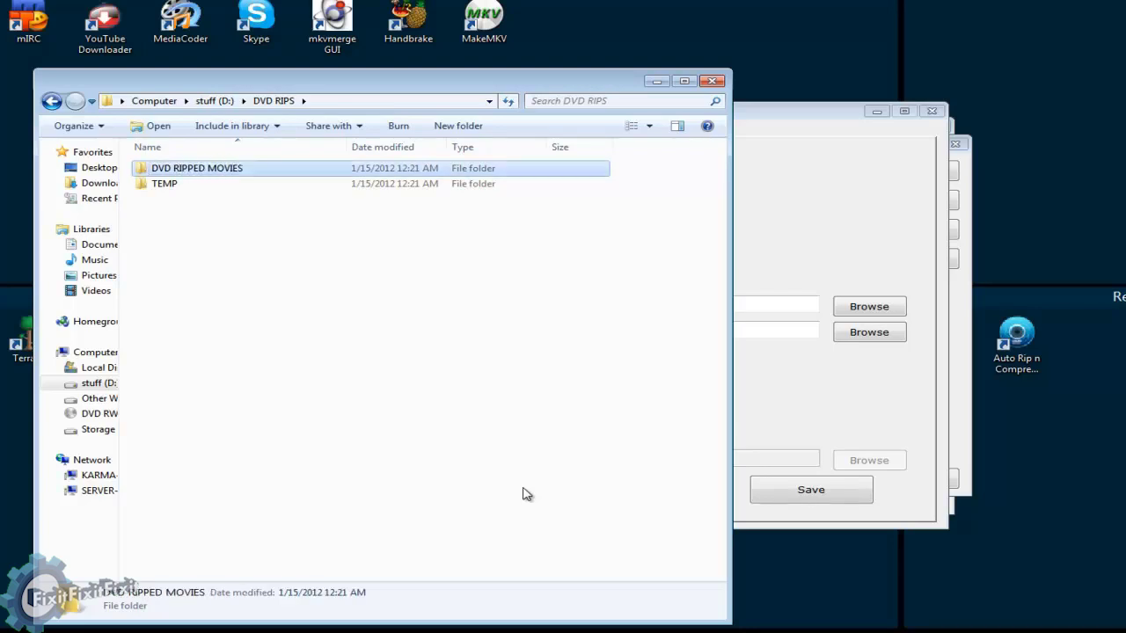
left_click(209, 174)
left_click(189, 184)
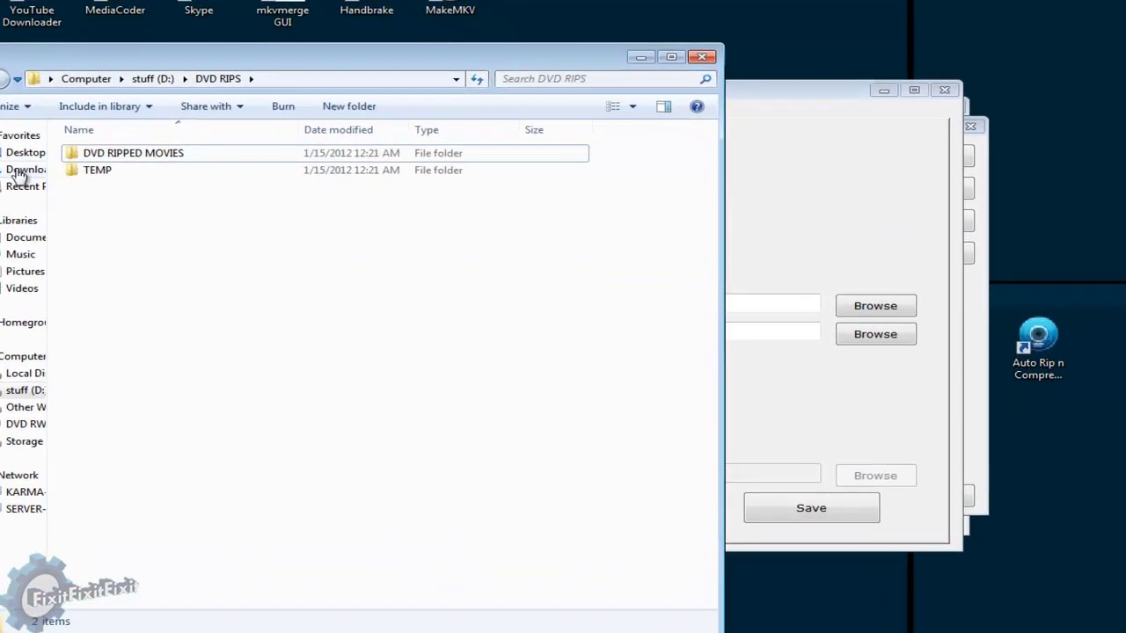
left_click(821, 232)
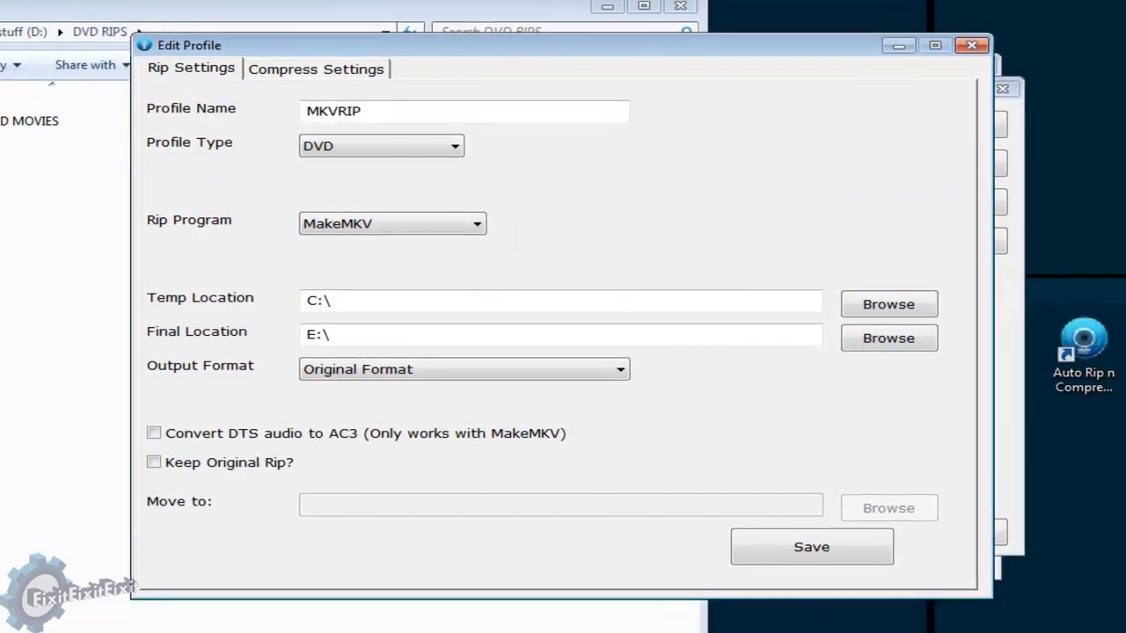
Set the MKVRIP profile's Temp Location to D:\DVD RIPS\TEMP
left_click_drag(341, 49, 260, 79)
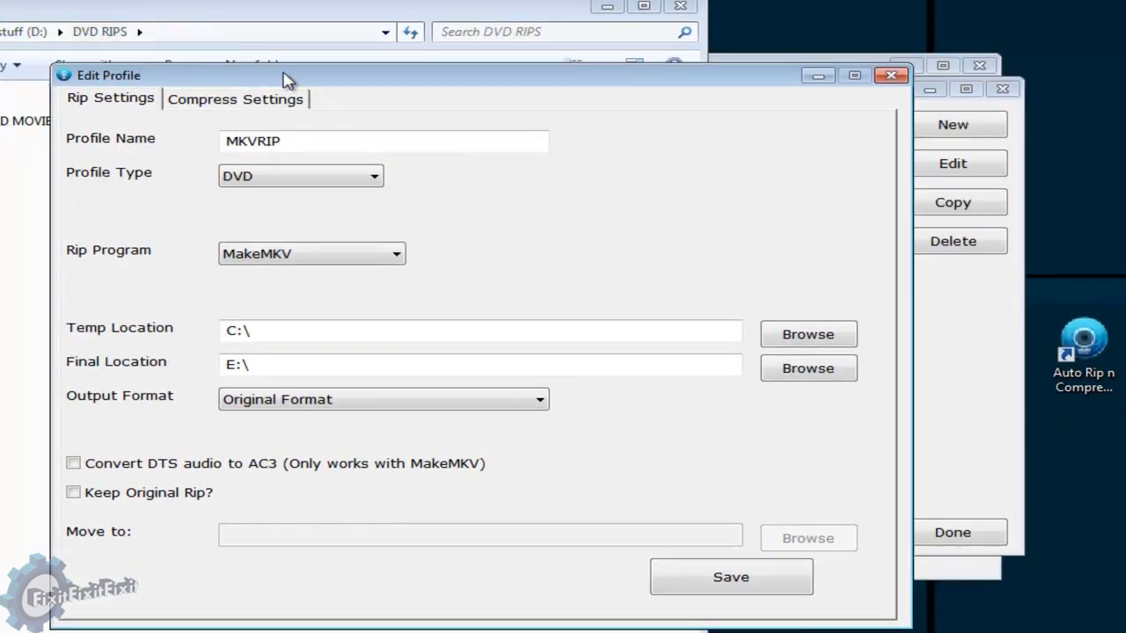
left_click_drag(448, 71, 627, 57)
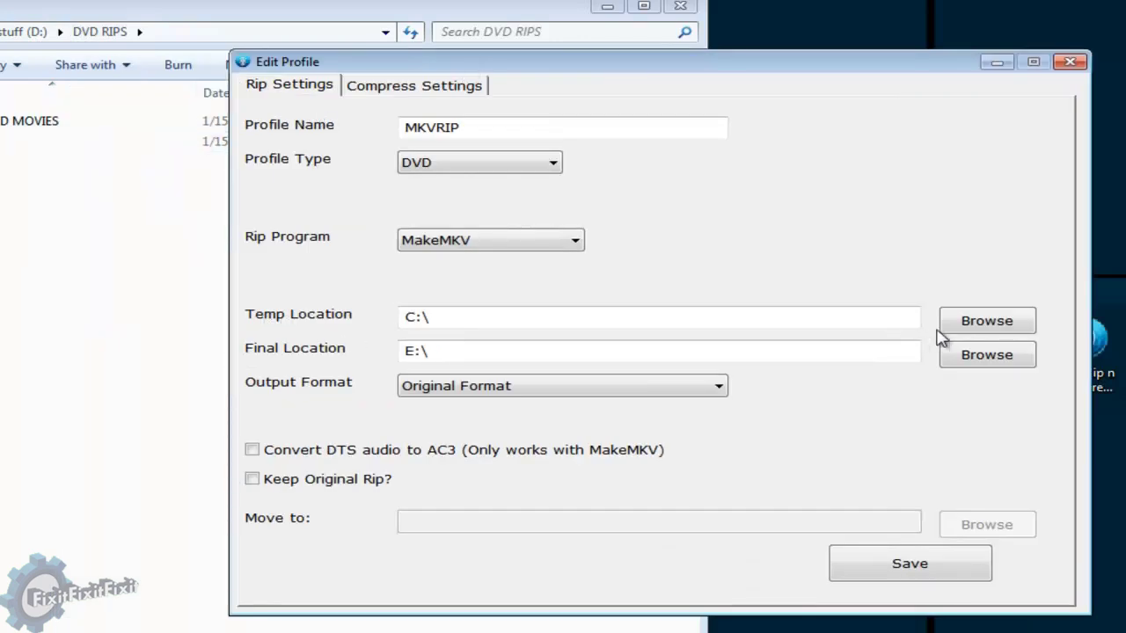
left_click(959, 315)
left_click(423, 334)
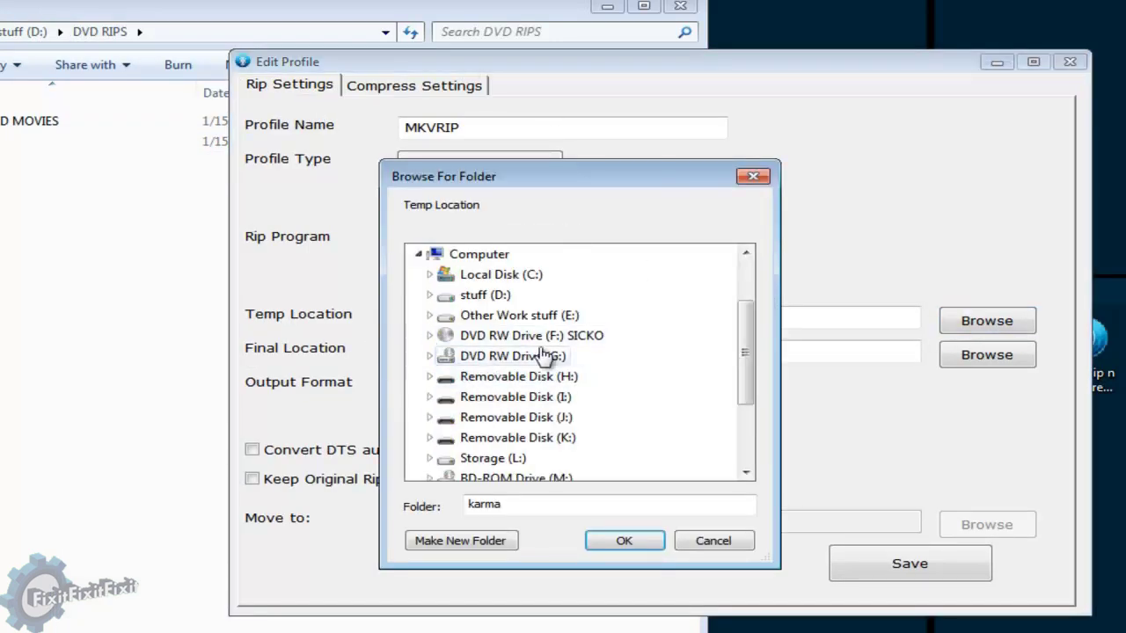
scroll(510, 329, "down", 1)
scroll(458, 352, "up", 1)
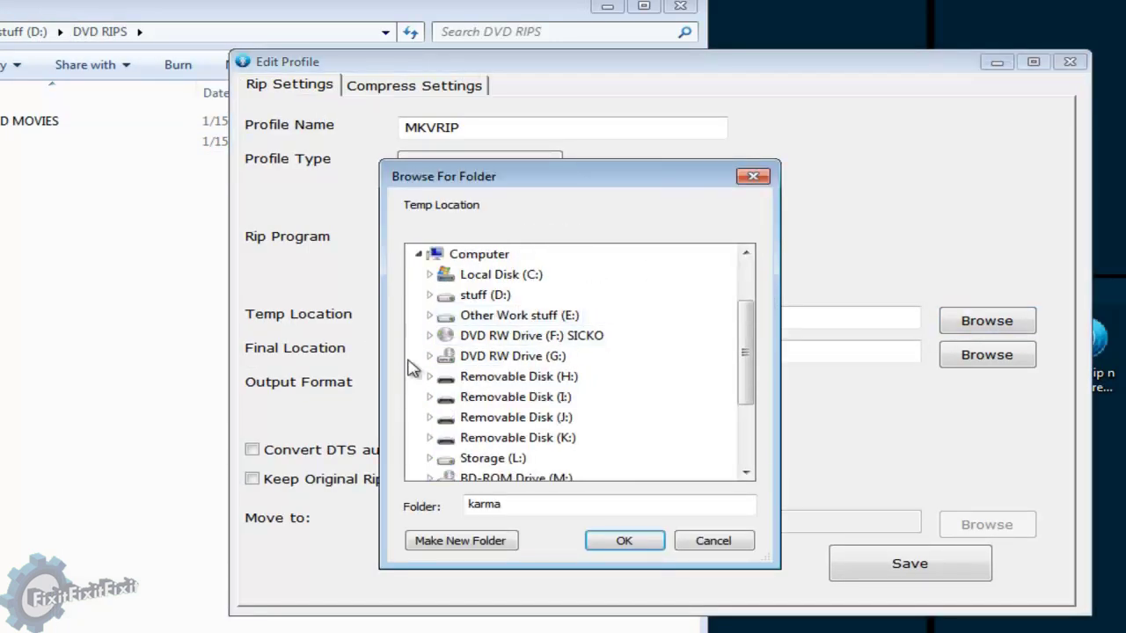
left_click(431, 299)
scroll(519, 335, "down", 4)
scroll(453, 317, "up", 1)
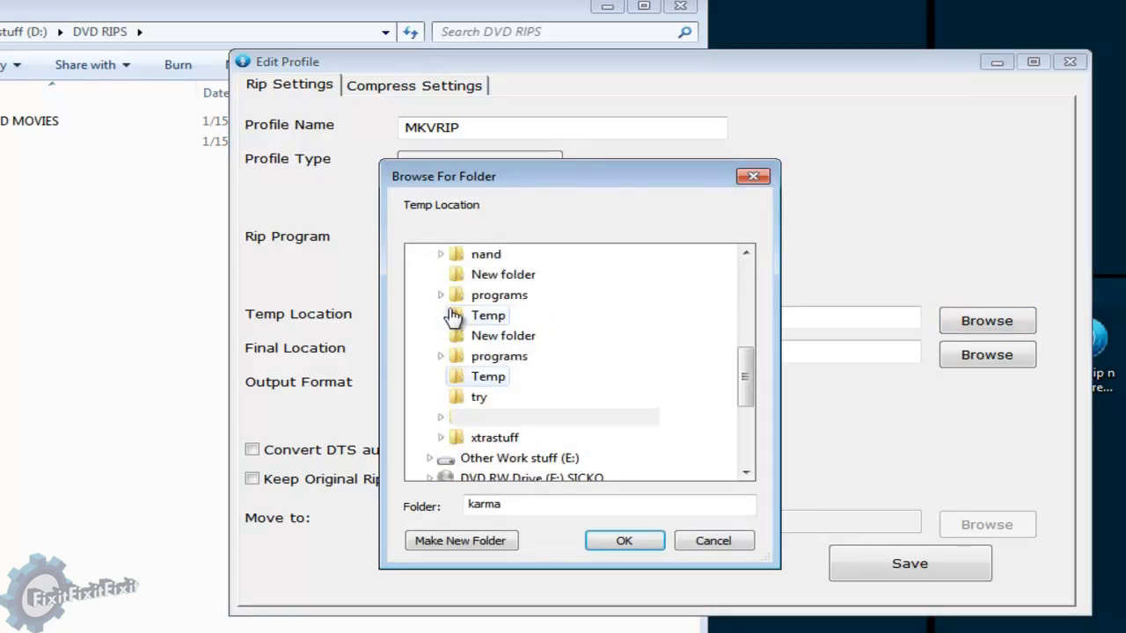
scroll(452, 316, "up", 3)
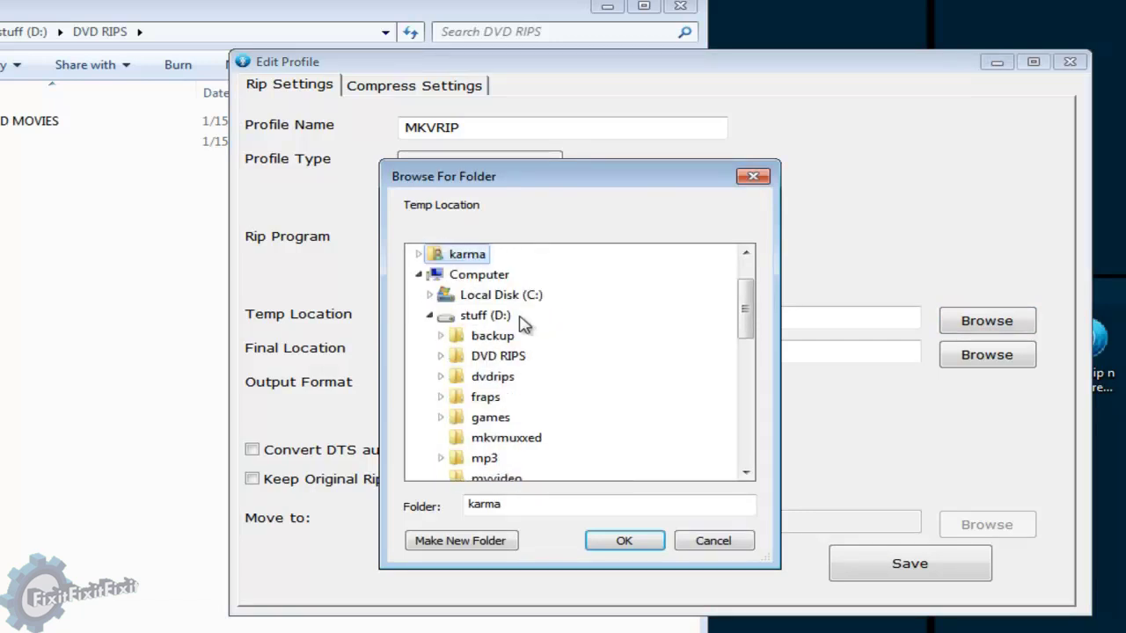
left_click(464, 373)
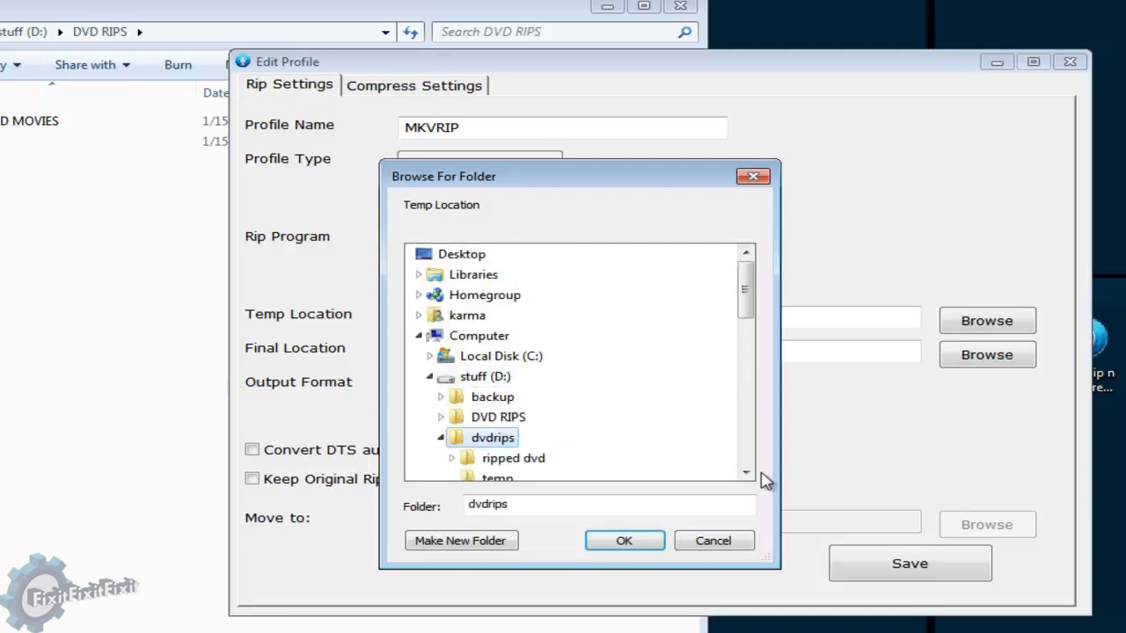
scroll(666, 383, "down", 1)
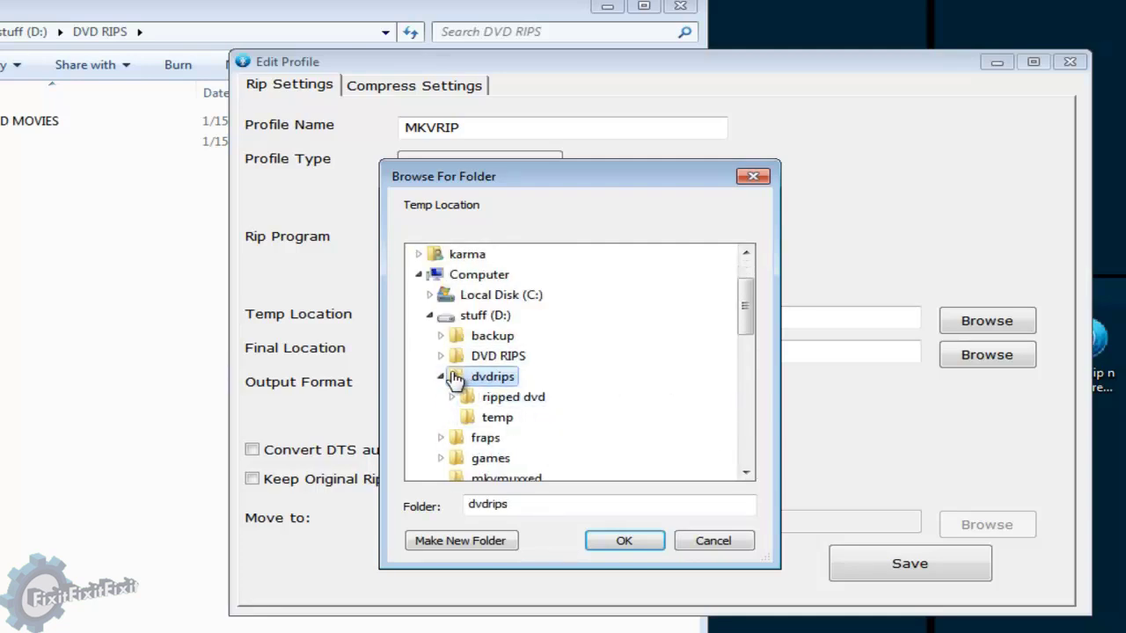
left_click(450, 375)
left_click(475, 355)
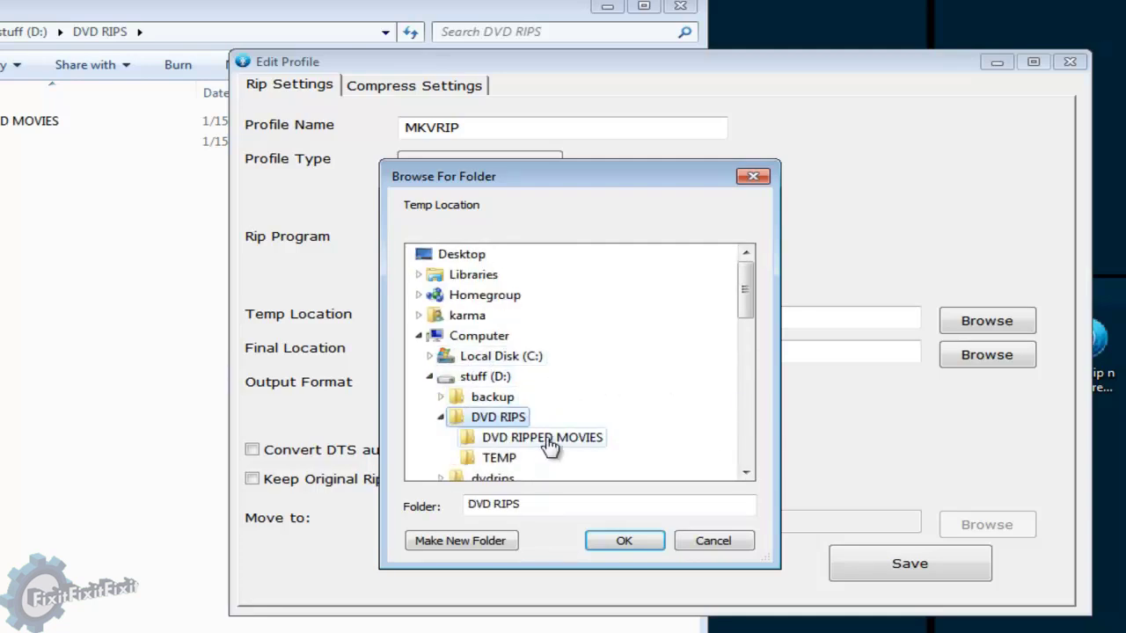
left_click(503, 461)
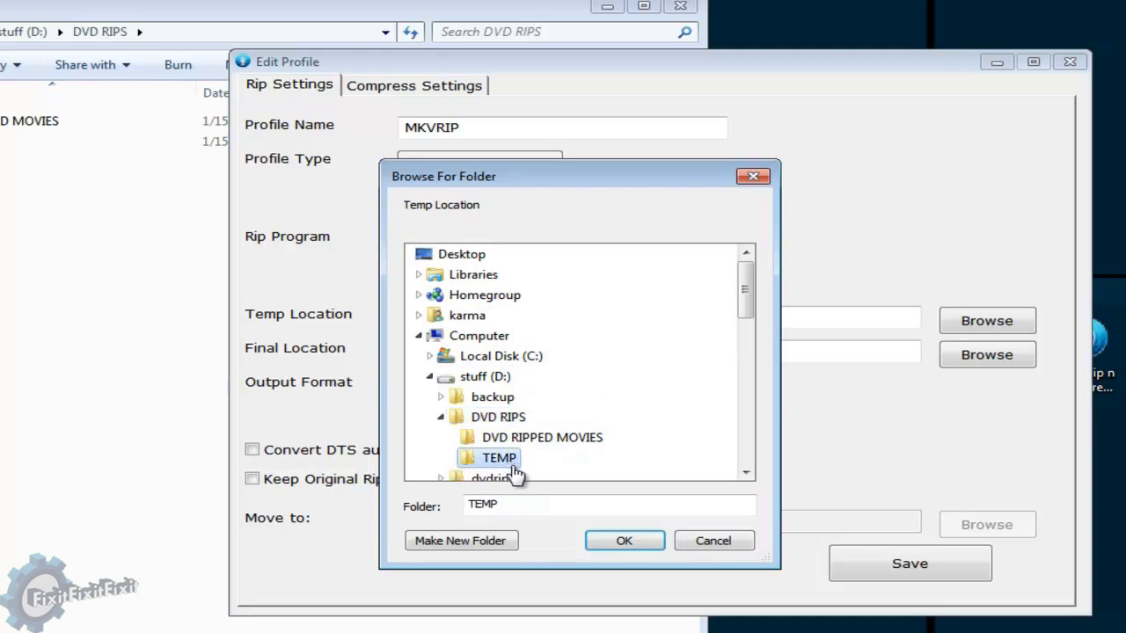
left_click(624, 541)
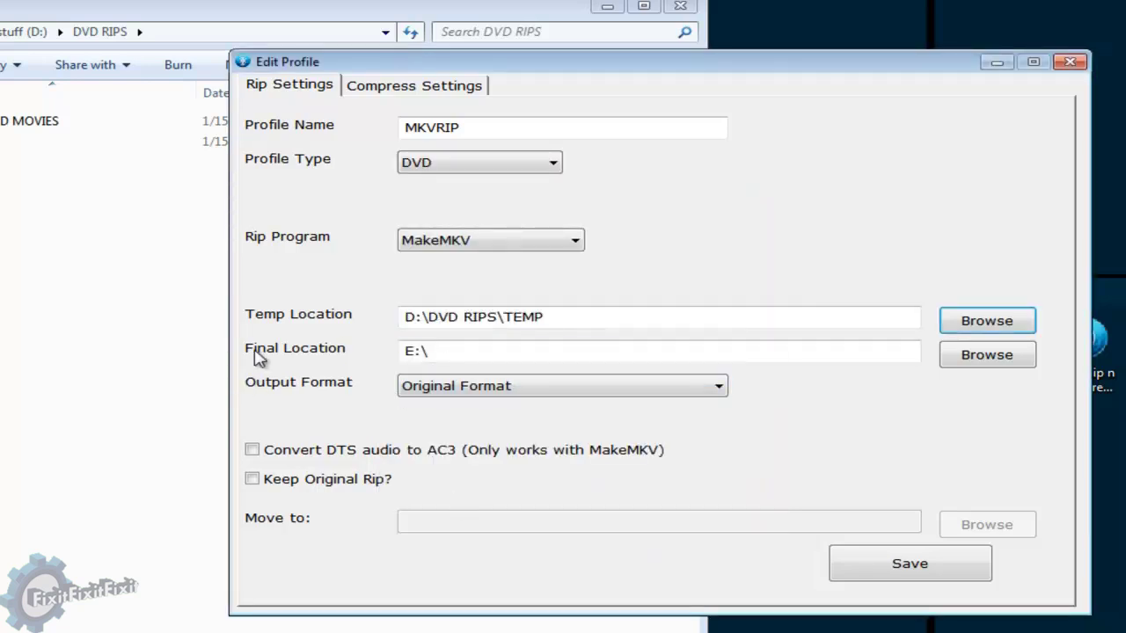
Set the Final Location to D:\DVD RIPS\DVD RIPPED MOVIES
left_click(1004, 363)
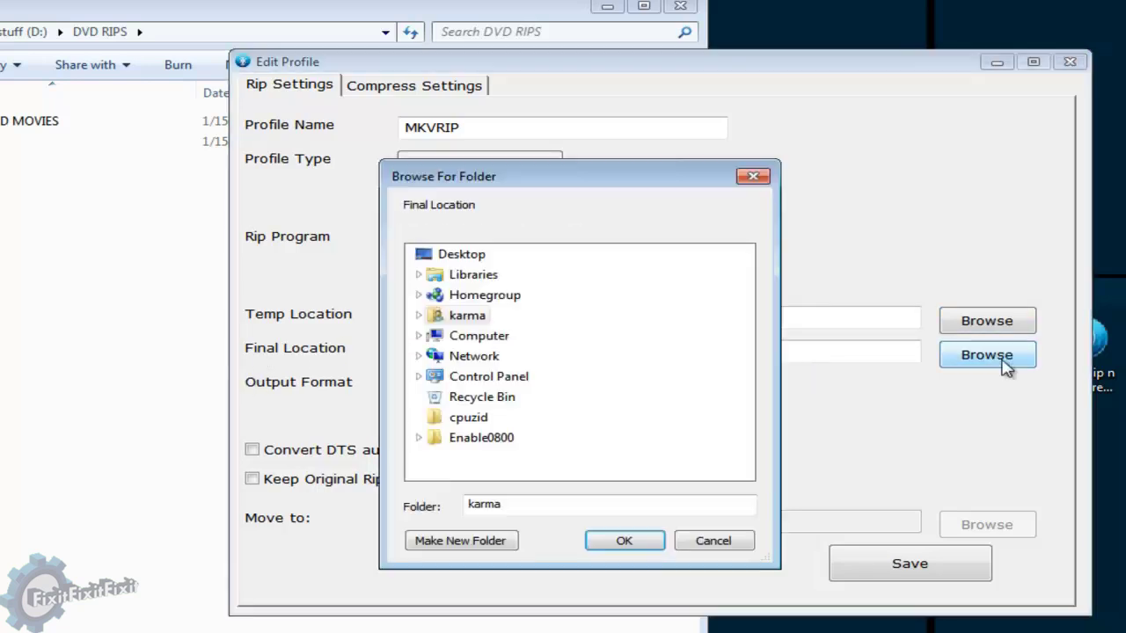
left_click(420, 336)
left_click(428, 292)
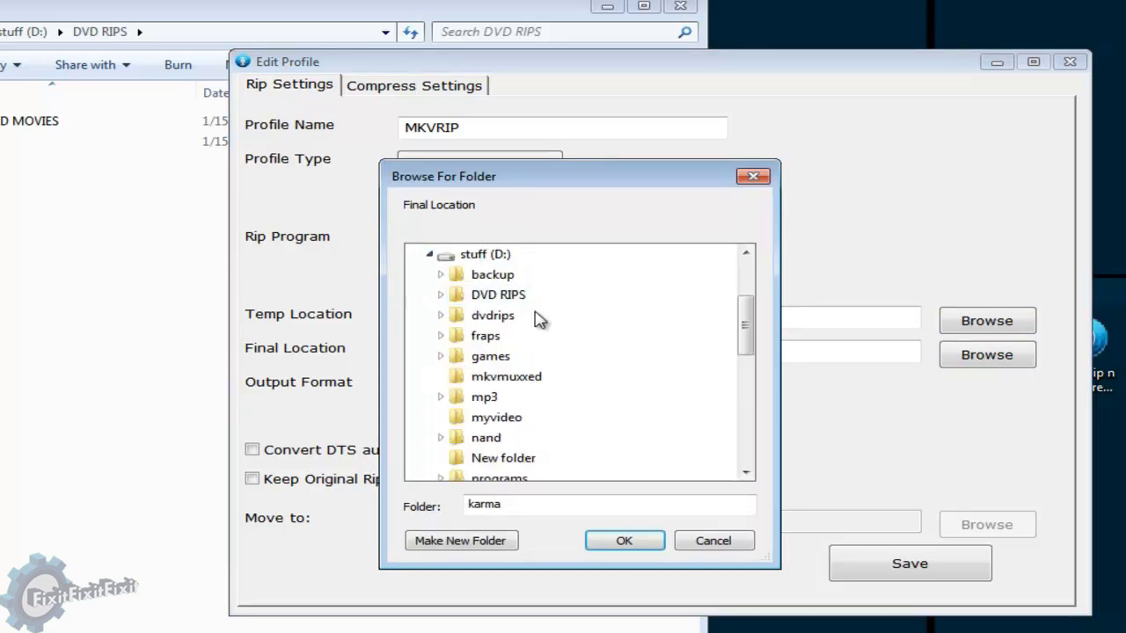
left_click(441, 295)
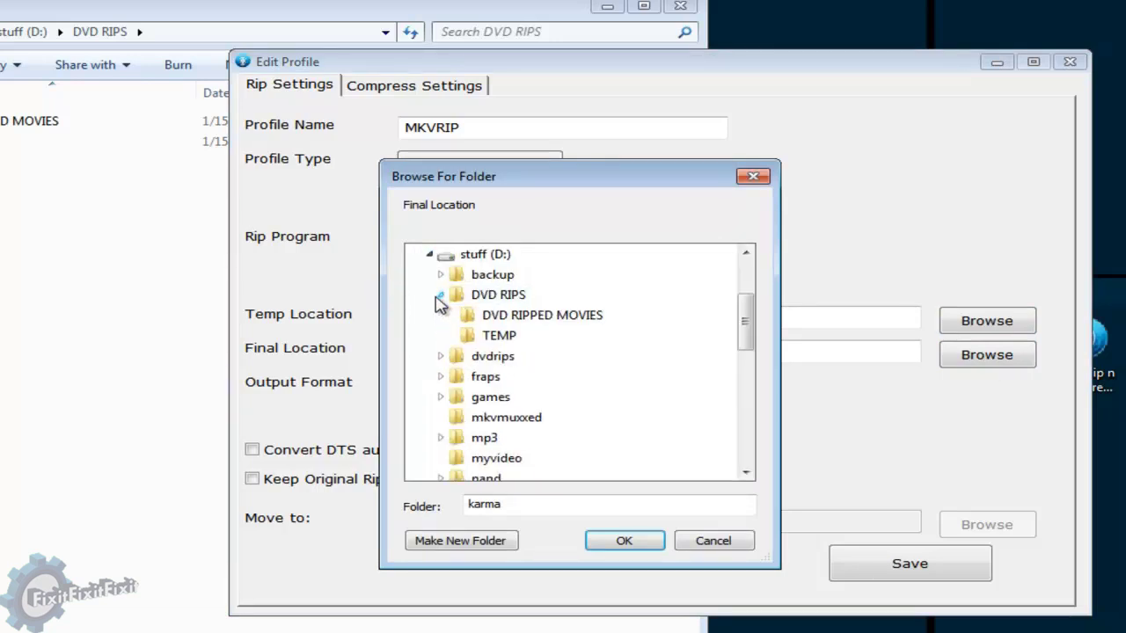
left_click(514, 316)
left_click(624, 537)
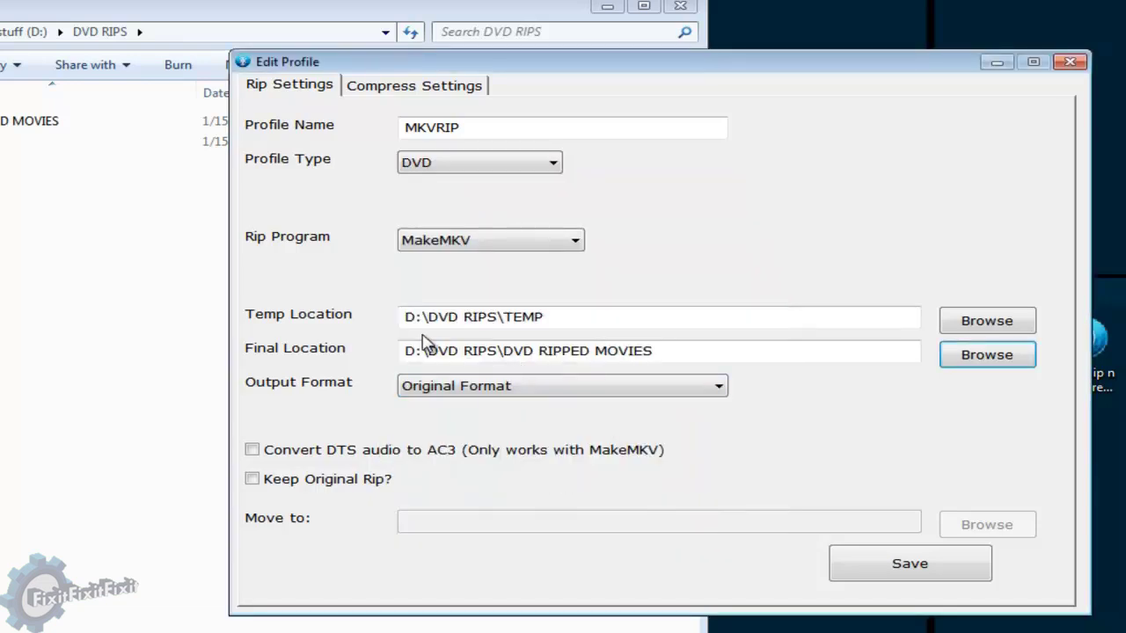
Cut and paste back the location path text, leaving both folder paths unchanged
left_click_drag(429, 318, 228, 365)
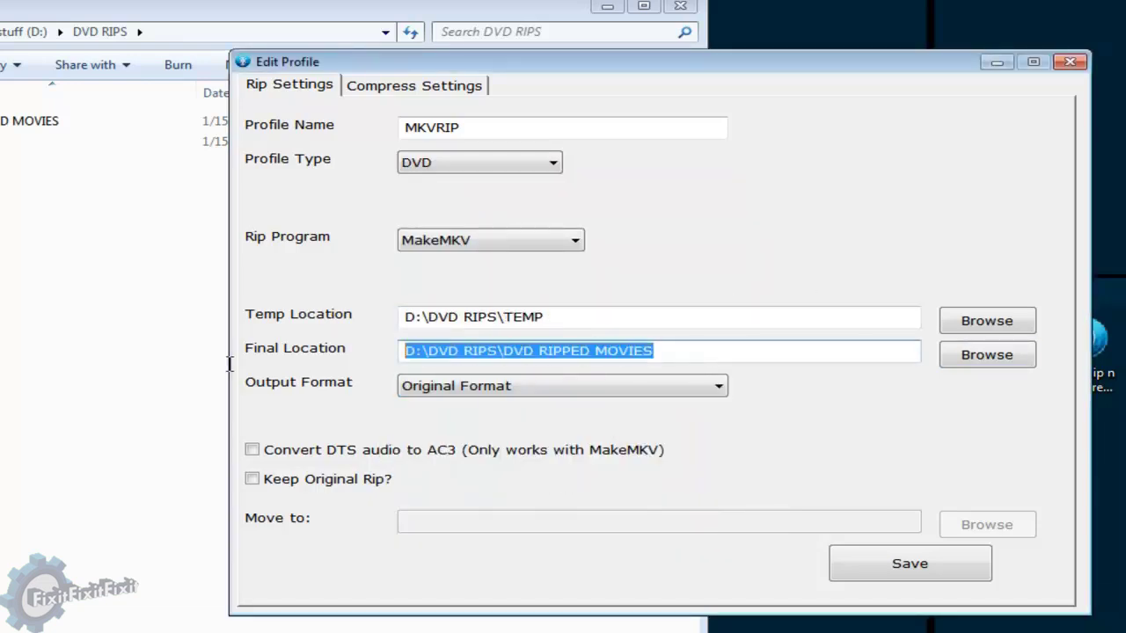
key("ctrl+x")
key("ctrl+v")
left_click_drag(794, 343, 334, 343)
left_click(693, 343)
left_click_drag(413, 346, 237, 344)
left_click(540, 393)
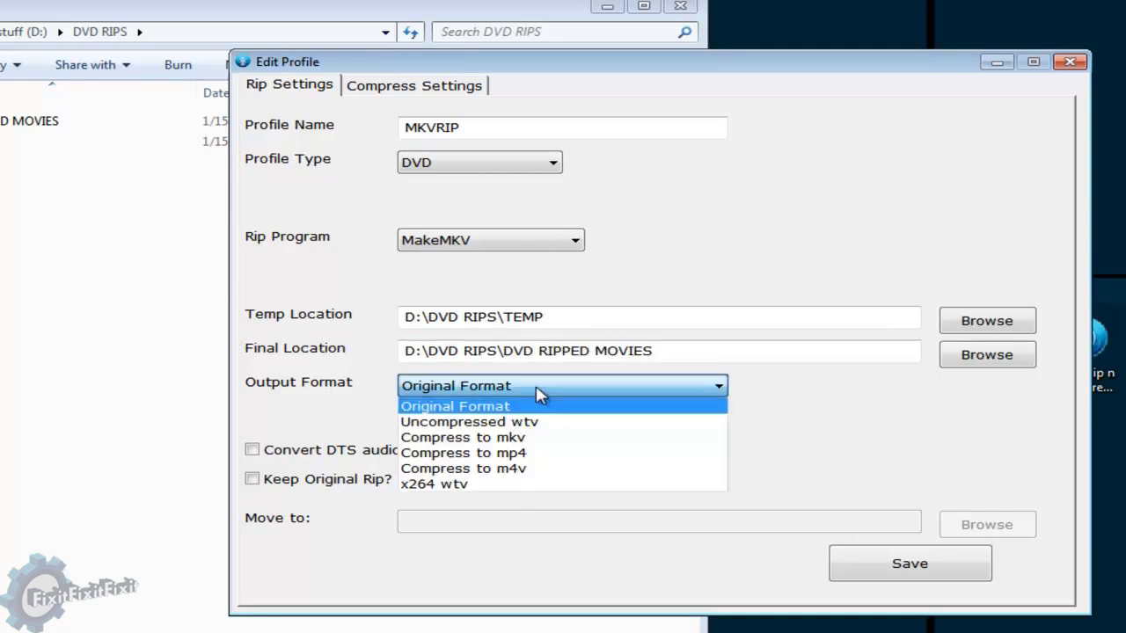
Choose Compress to mp4 as the MKVRIP profile's output format
left_click(517, 453)
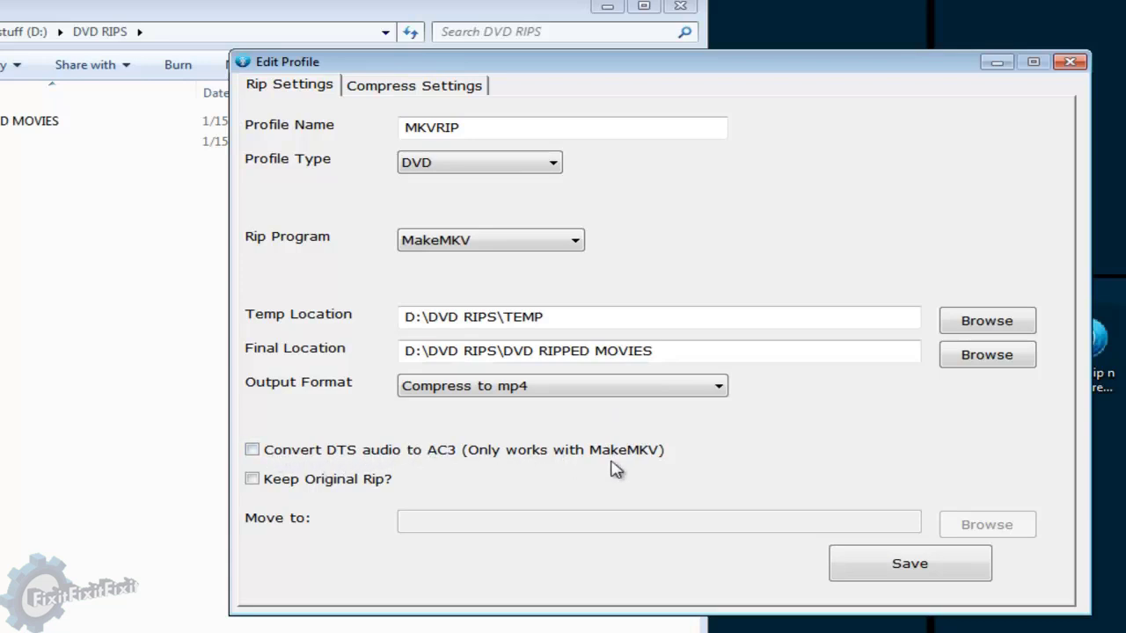
On Compress Settings, set Output Quality to Choose Target Size for a 1500 MB target
left_click(433, 89)
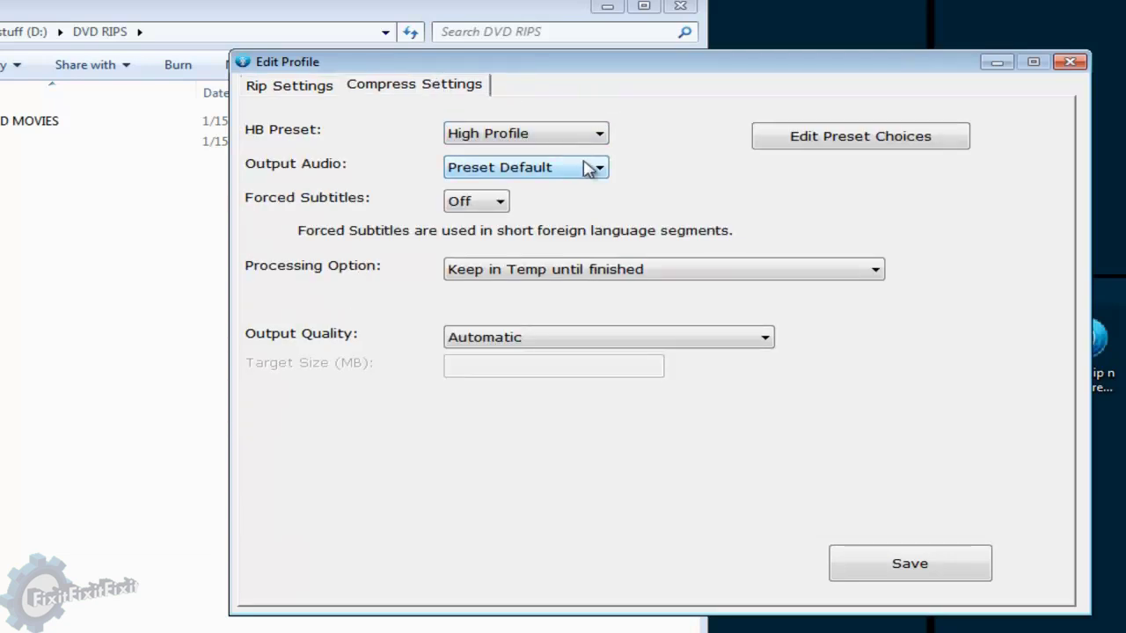
left_click(507, 336)
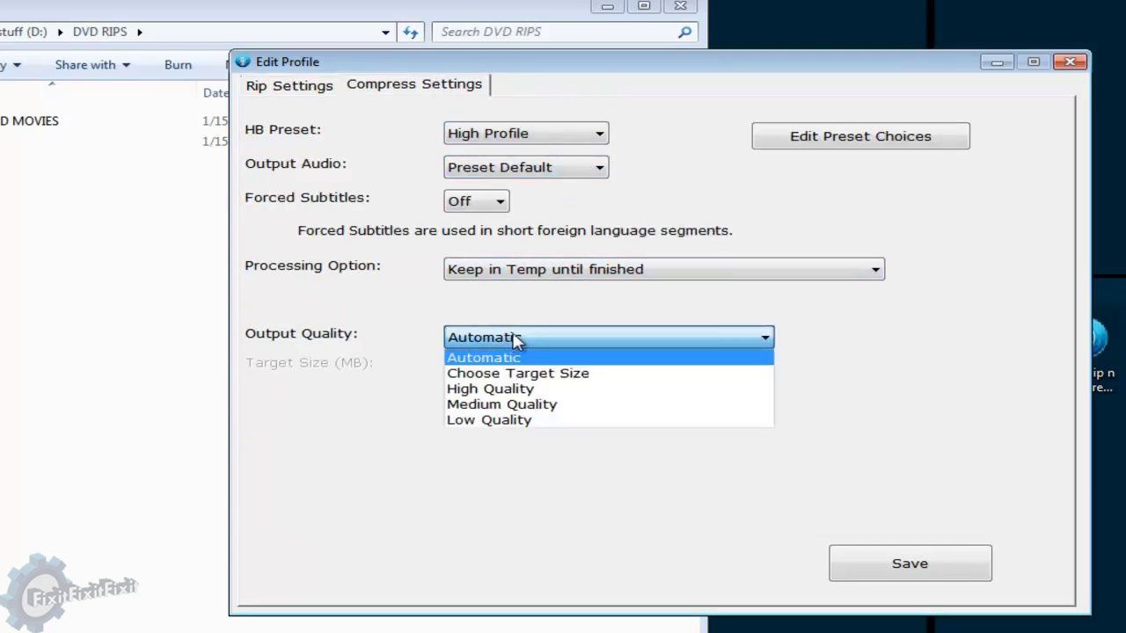
left_click(545, 375)
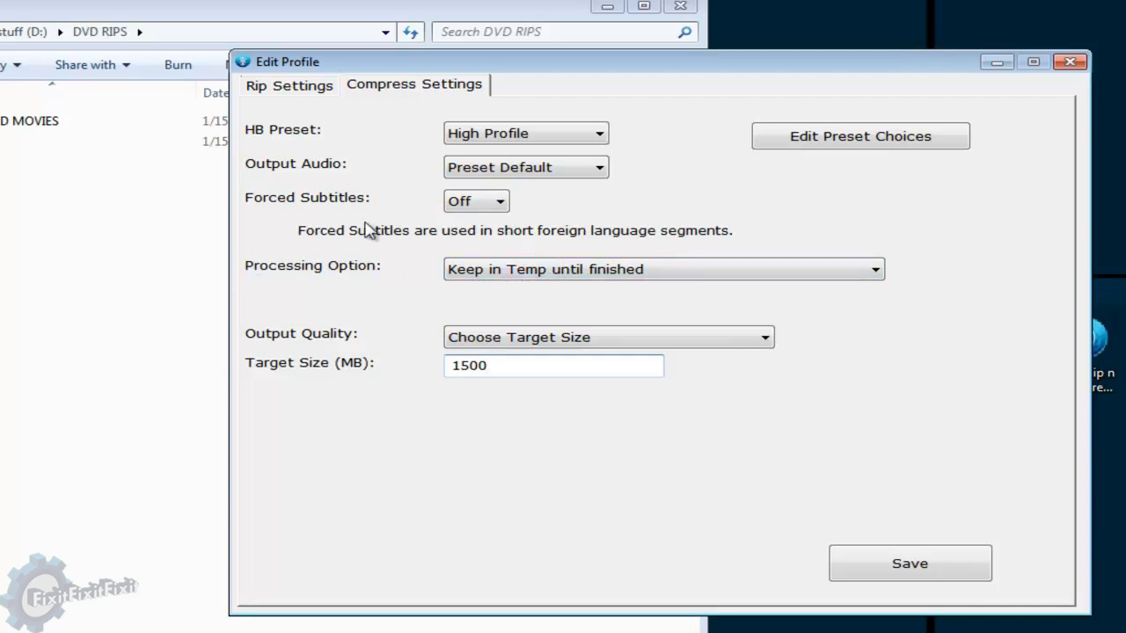
left_click(503, 279)
left_click(550, 279)
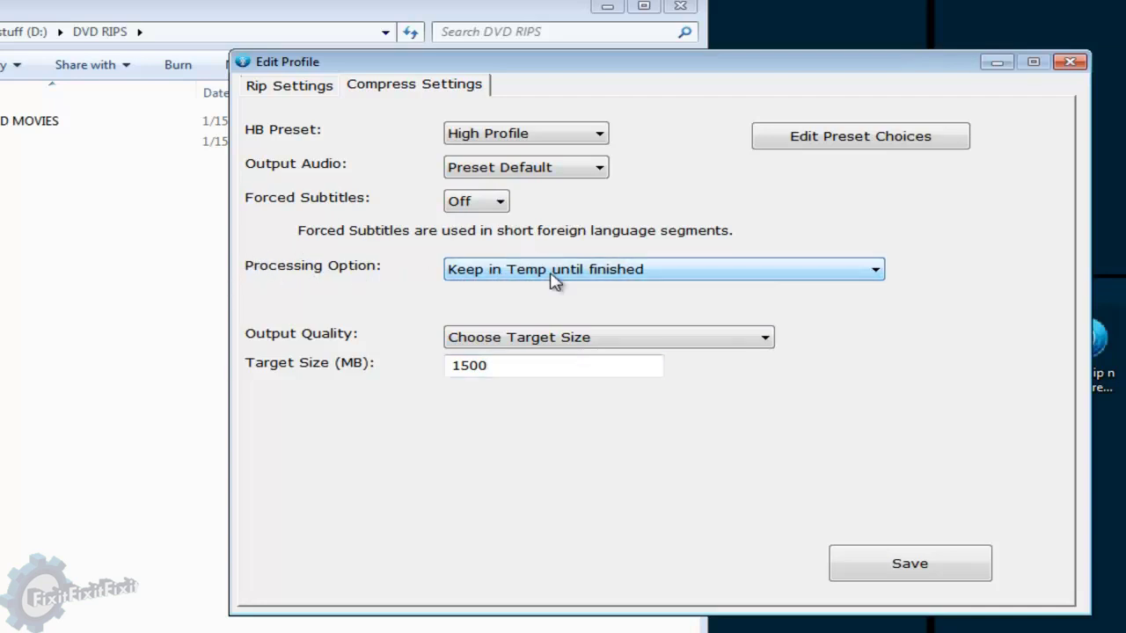
Turn Forced Subtitles On, keep the High Profile HB preset, and save the MKVRIP profile
left_click(498, 202)
left_click(498, 232)
left_click(475, 204)
left_click(464, 222)
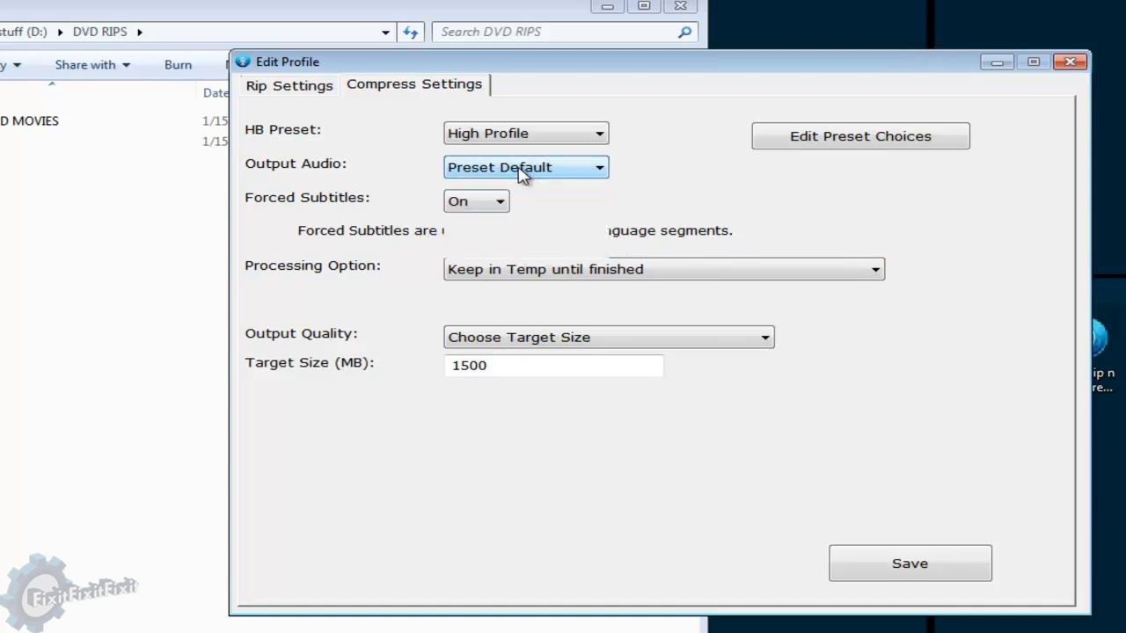
left_click(525, 135)
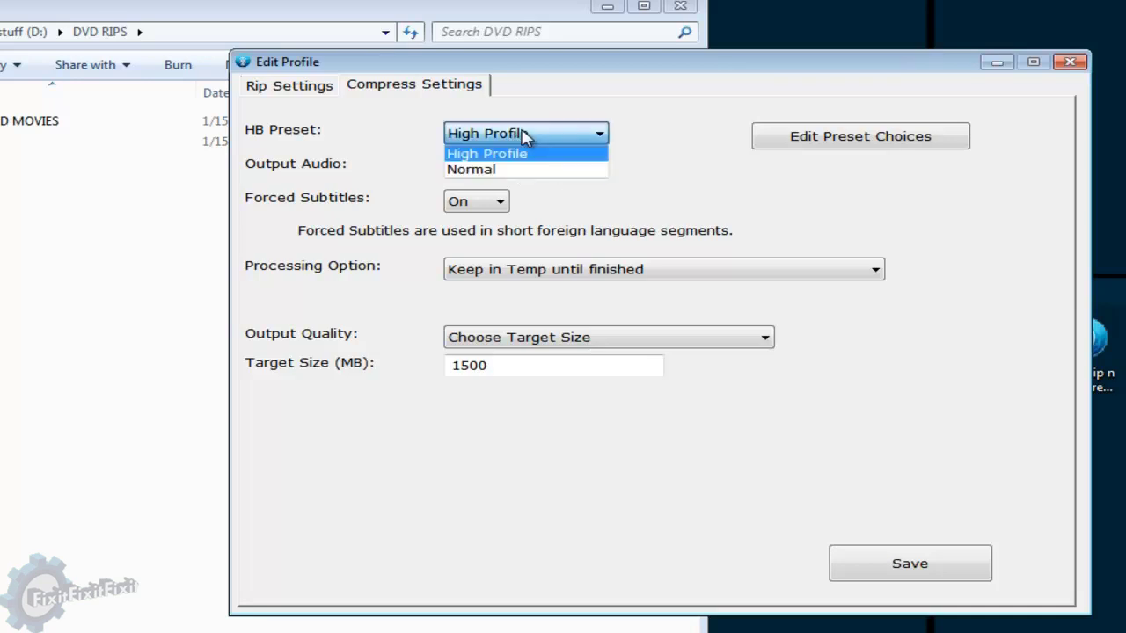
left_click(522, 153)
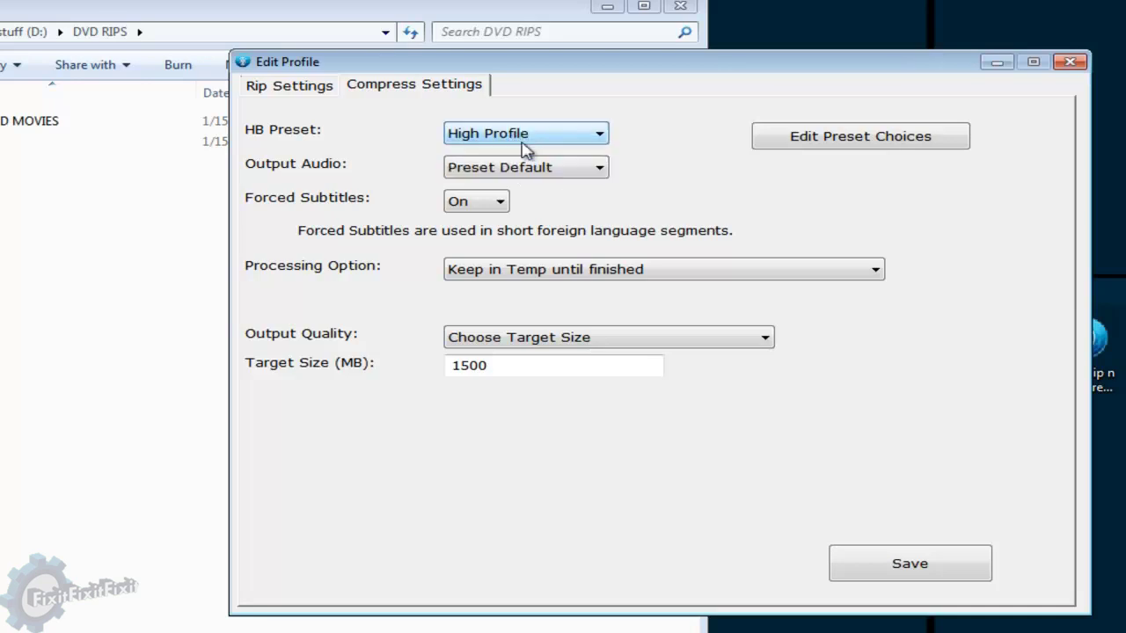
left_click(909, 567)
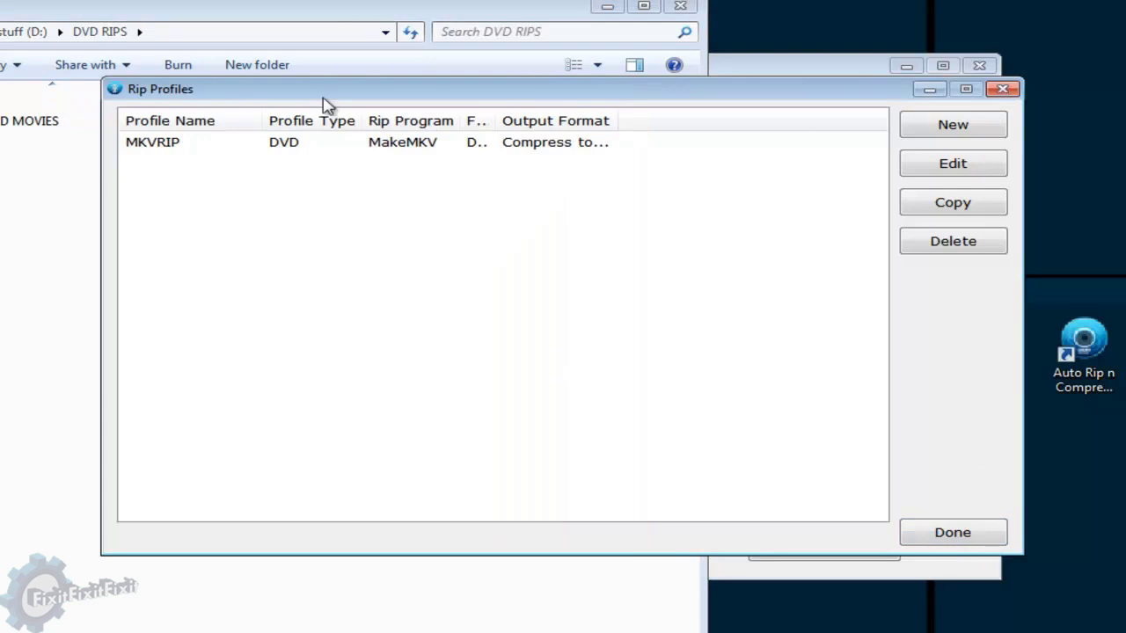
Set MKVRIP as the DVD profile, save the settings, and close the DVD RIPS window
left_click(977, 538)
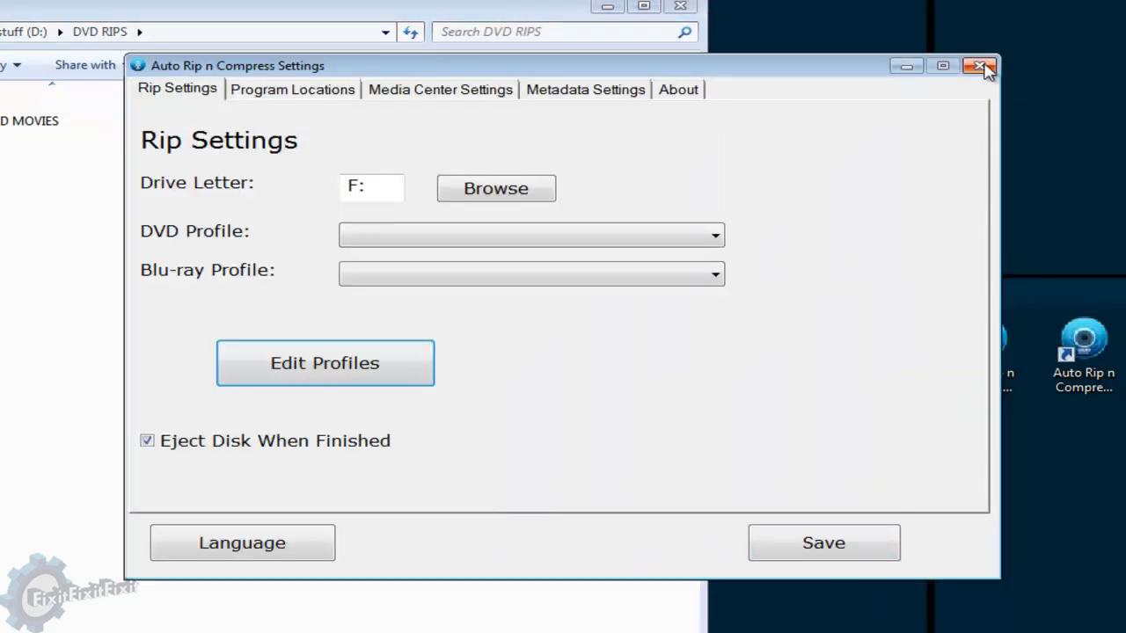
left_click(673, 243)
left_click(581, 259)
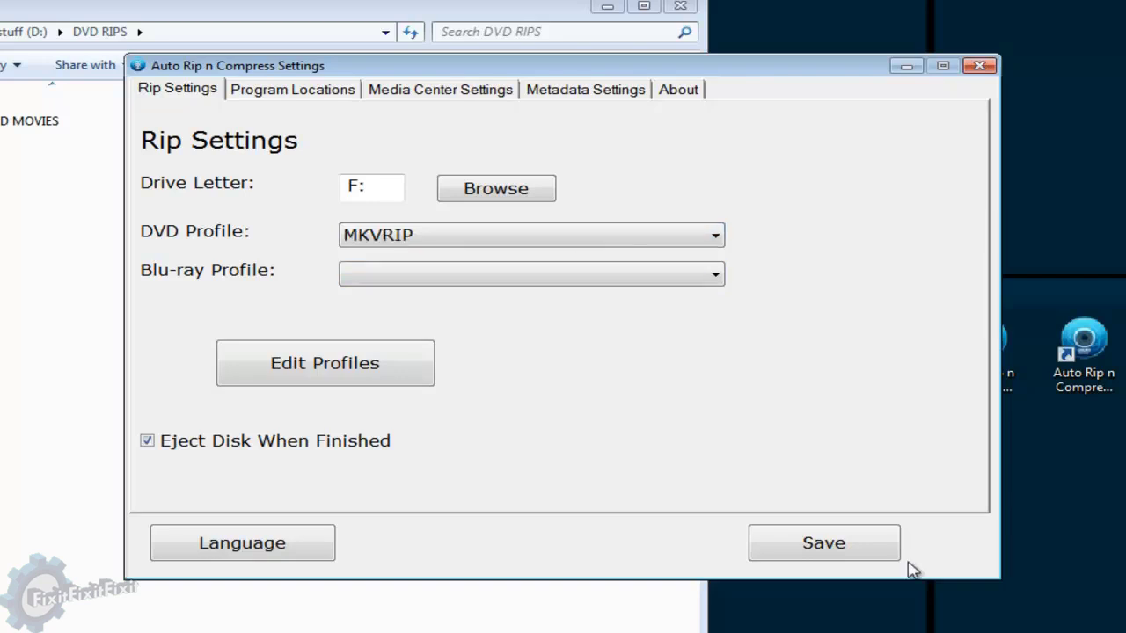
left_click(874, 547)
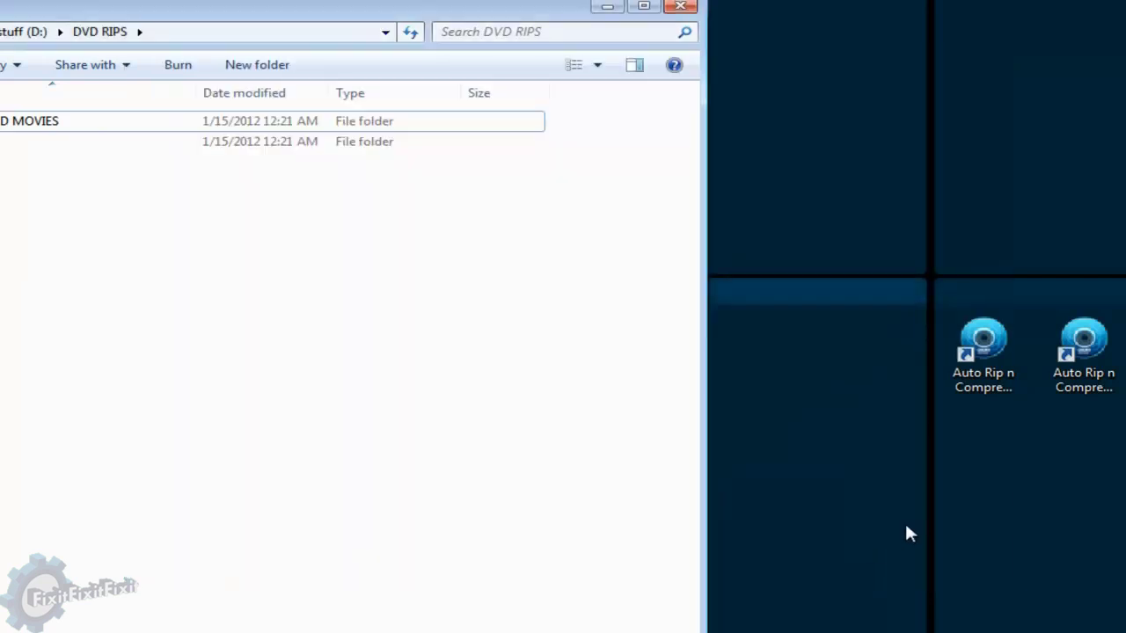
left_click(681, 8)
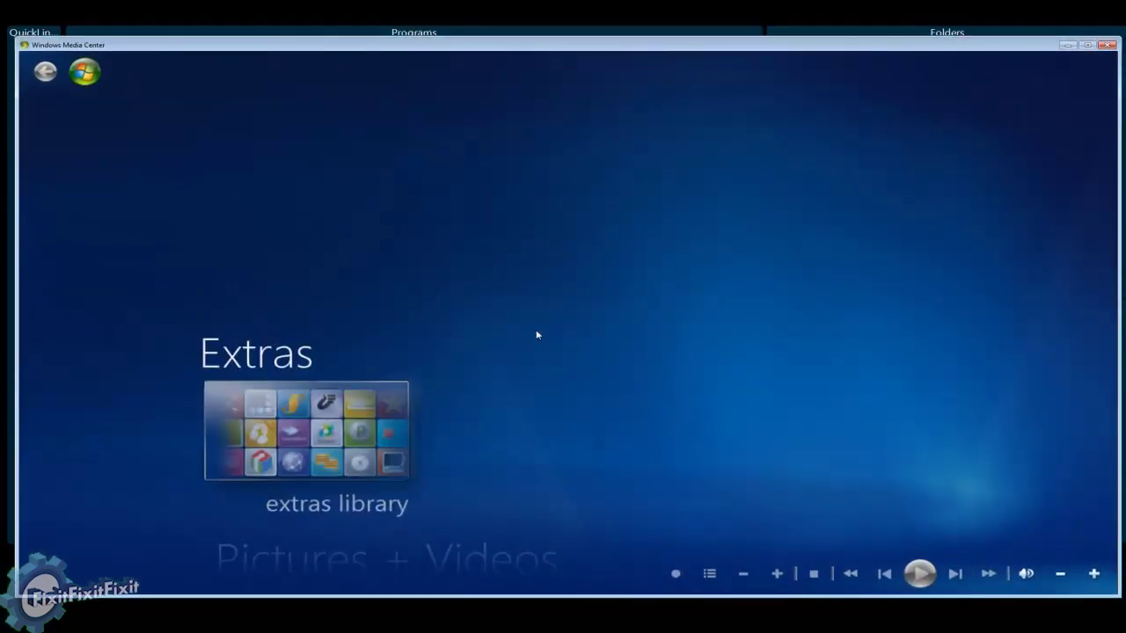
Scroll the Start menu to Extras and launch Auto Rip n Compress from the extras library
scroll(619, 358, "down", 3)
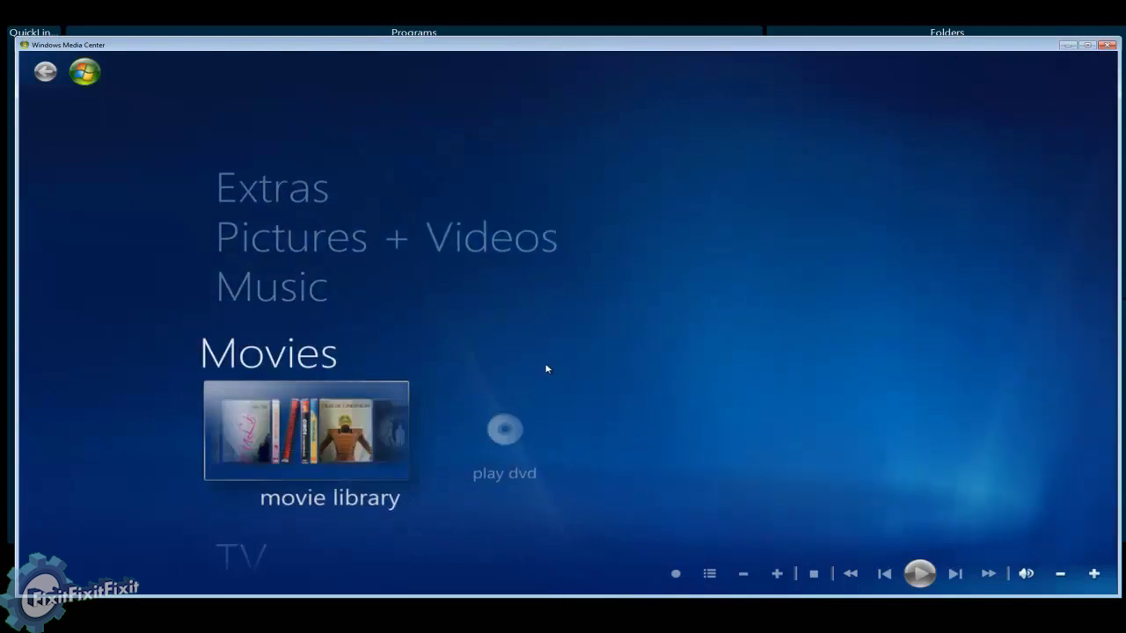
scroll(545, 368, "down", 1)
scroll(544, 368, "down", 1)
scroll(544, 368, "up", 1)
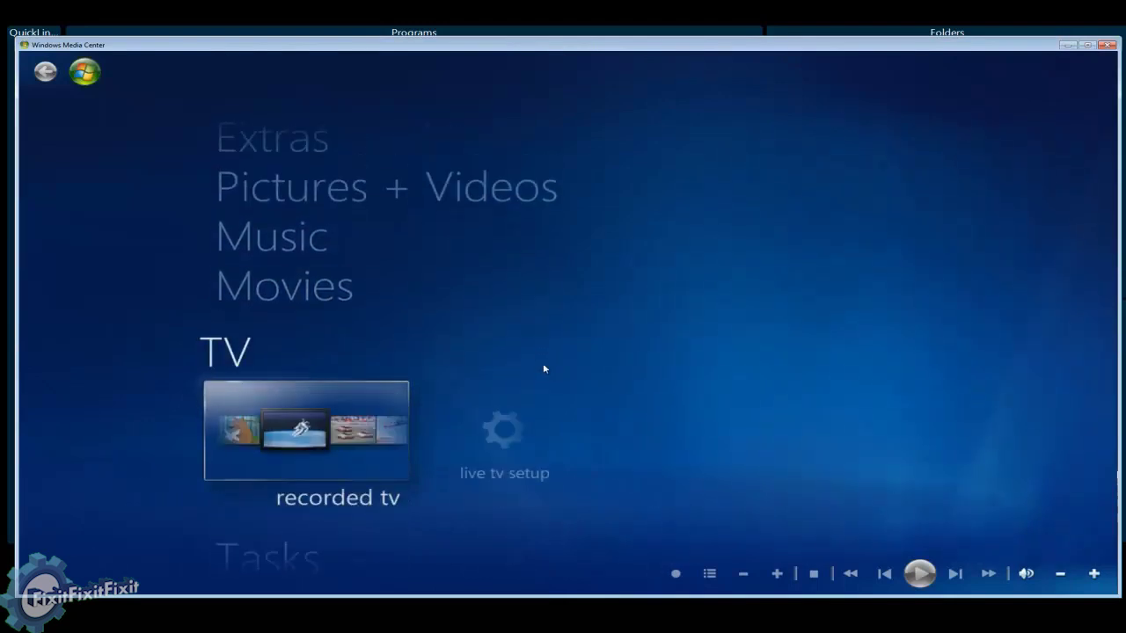
scroll(545, 368, "up", 2)
scroll(535, 373, "down", 1)
scroll(470, 413, "up", 3)
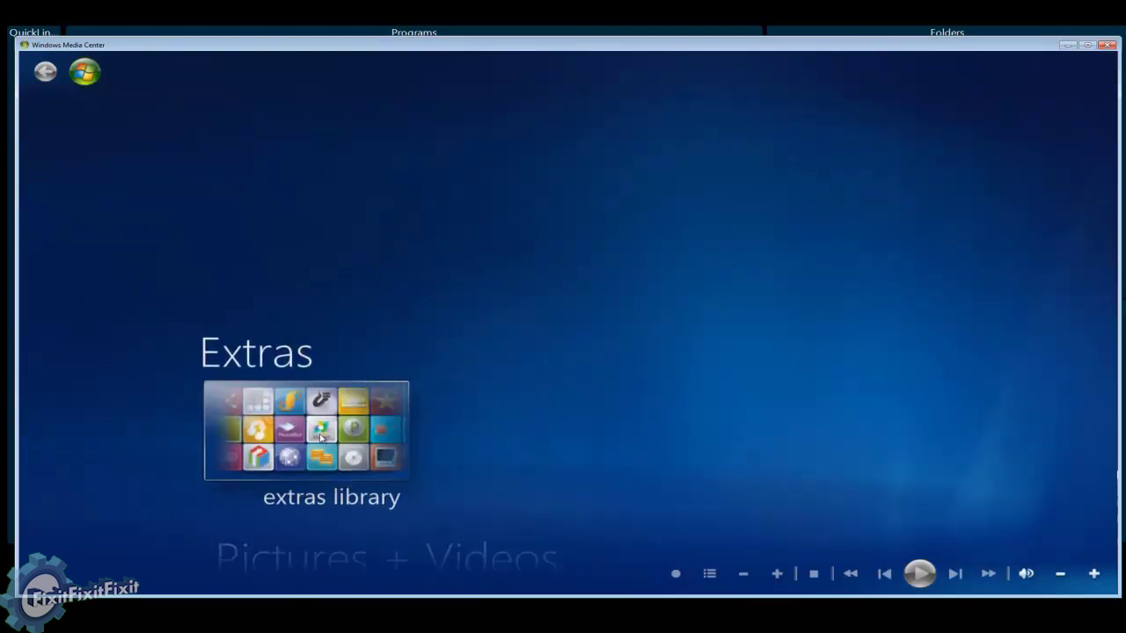
left_click(307, 456)
left_click(234, 245)
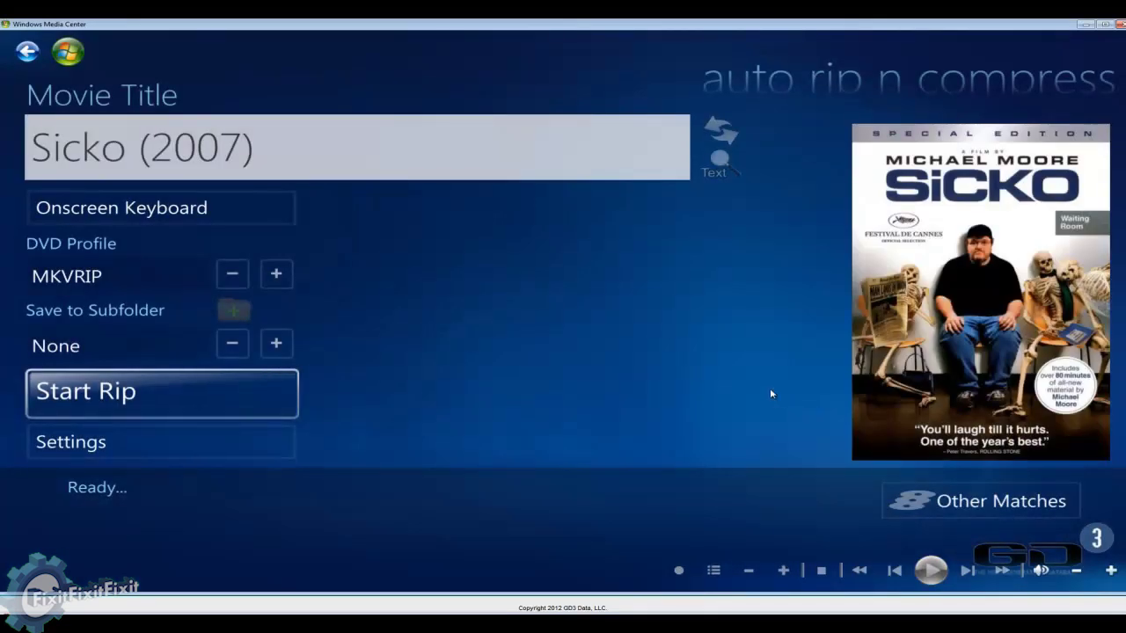
Confirm the Sicko title and accept the Sicko (2007) Special Edition cover as the match
left_click(203, 130)
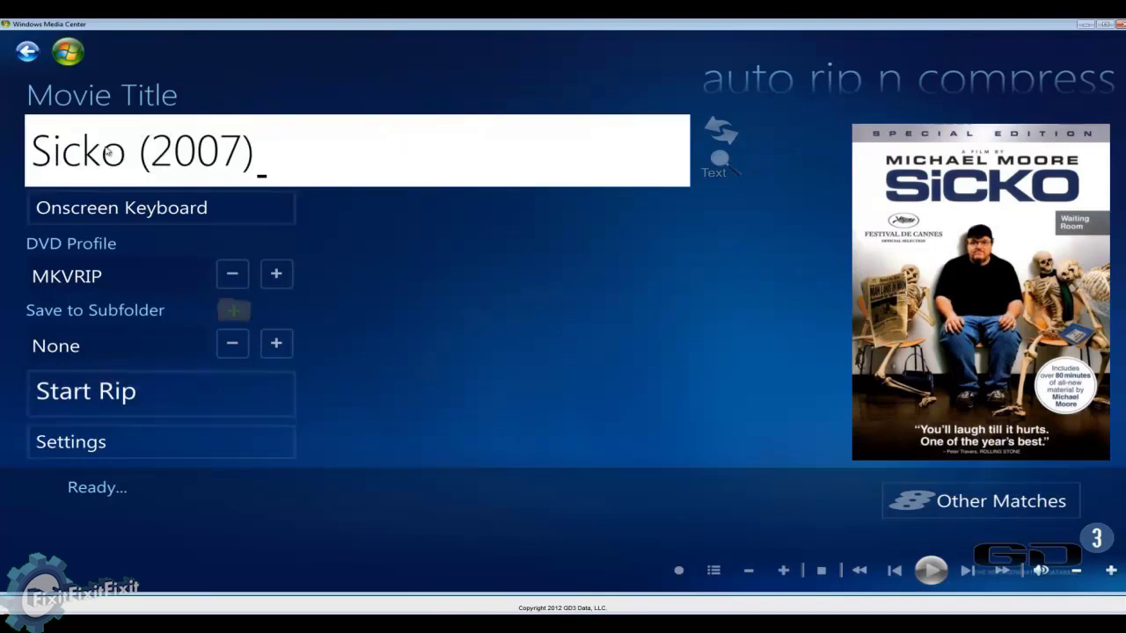
key("Return")
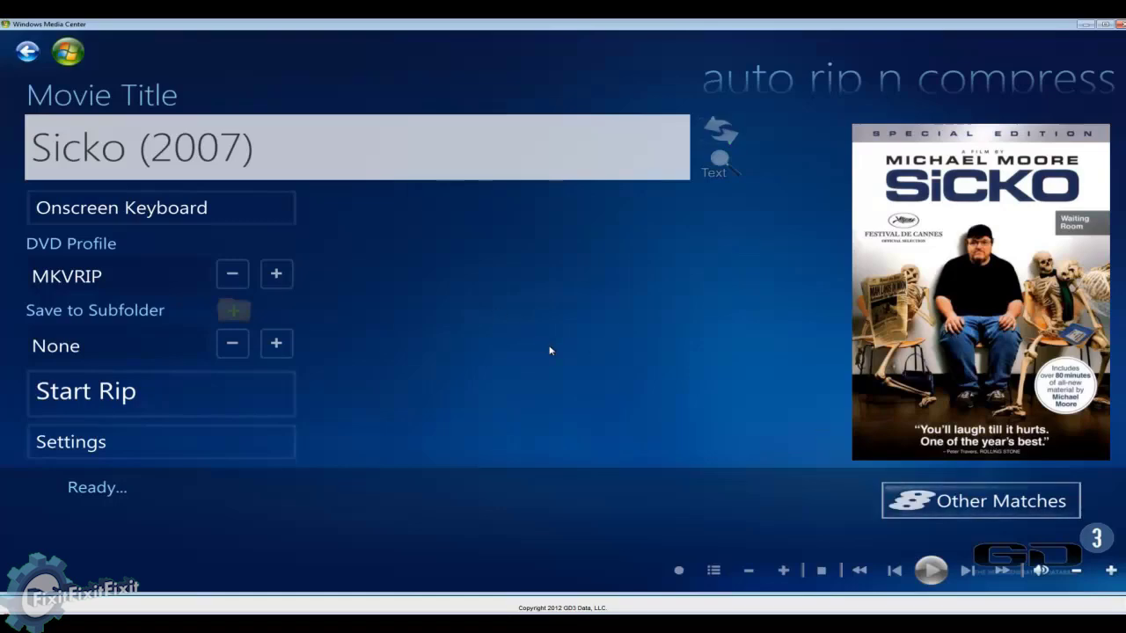
left_click(994, 501)
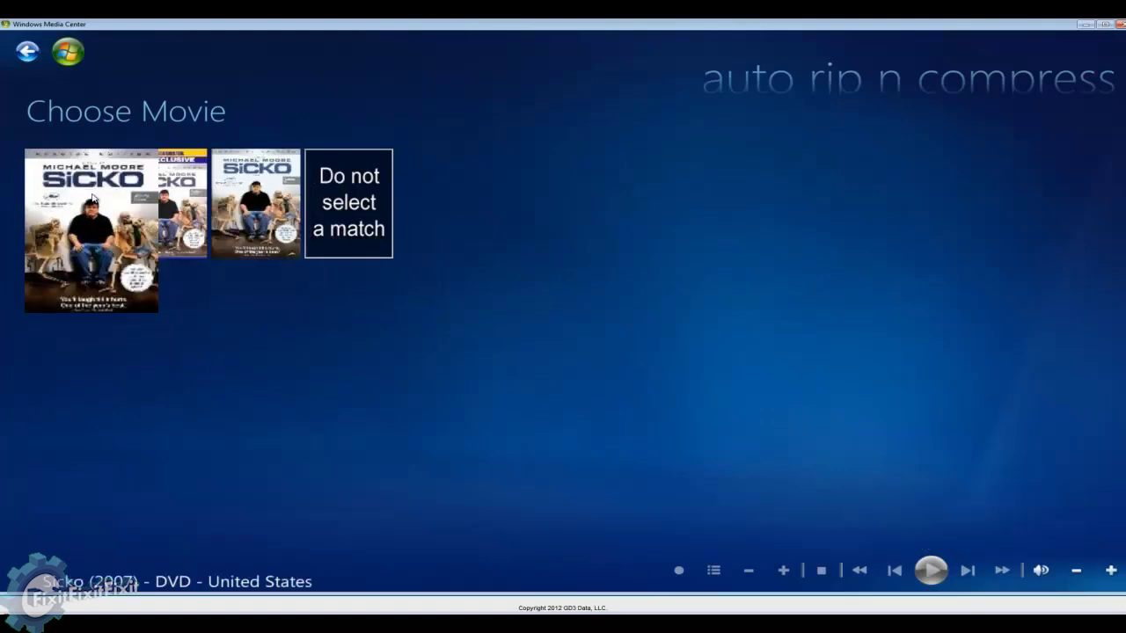
key("Return")
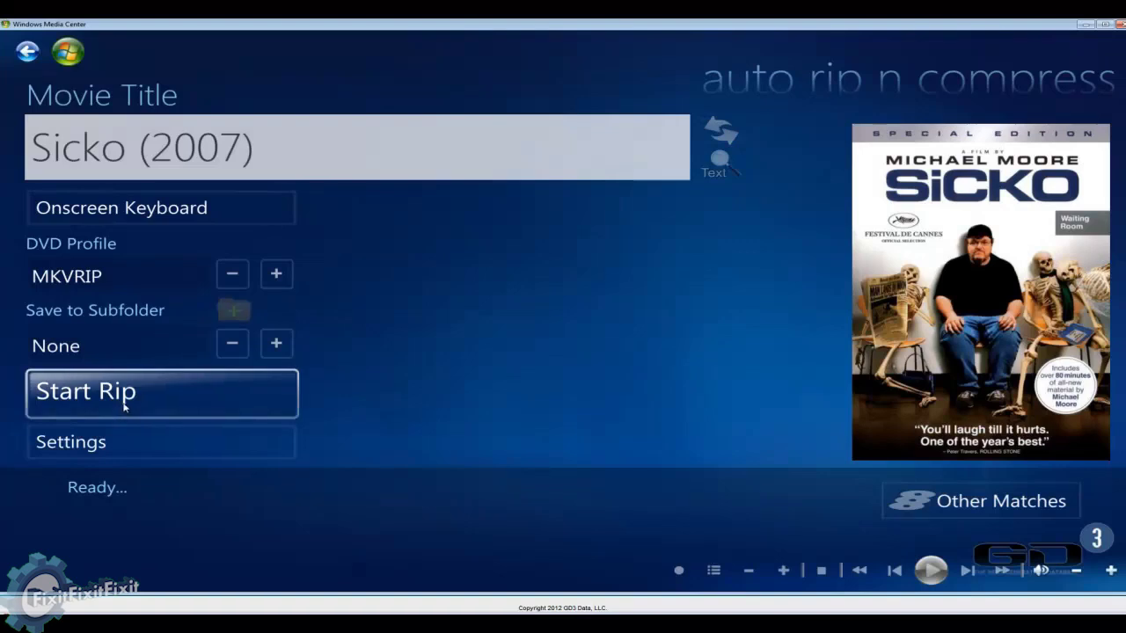
Start ripping Sicko (2007) with MKVRIP and dismiss the ripping-started message
left_click(125, 404)
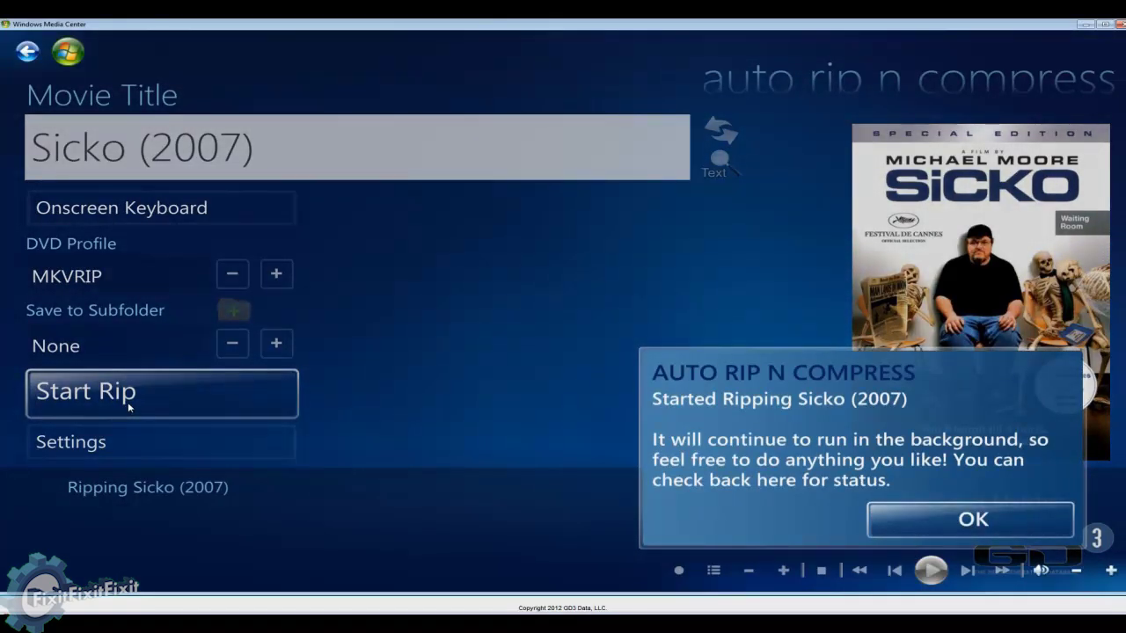
left_click(964, 519)
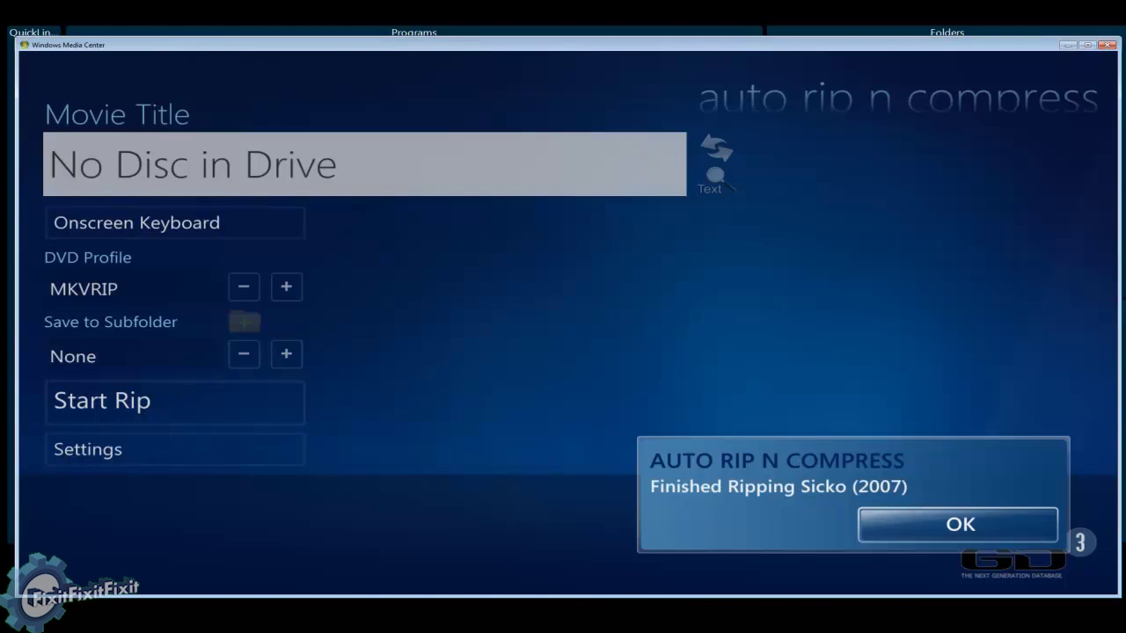
Dismiss the Finished Ripping notice, back out to the Start menu, and scroll to Tasks
key("Return")
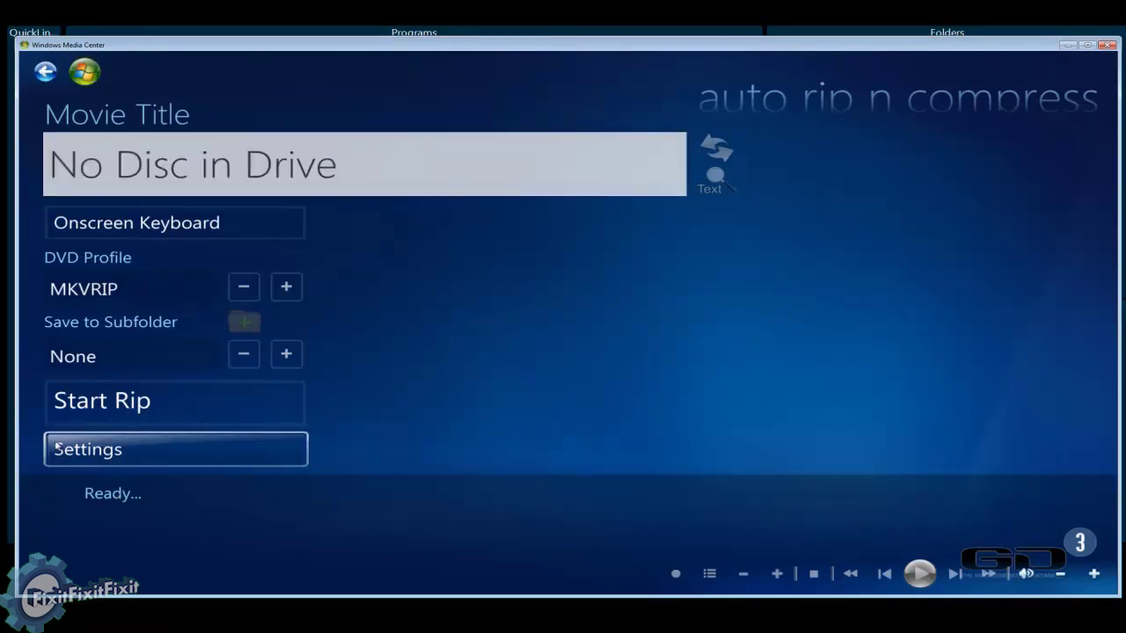
left_click(46, 72)
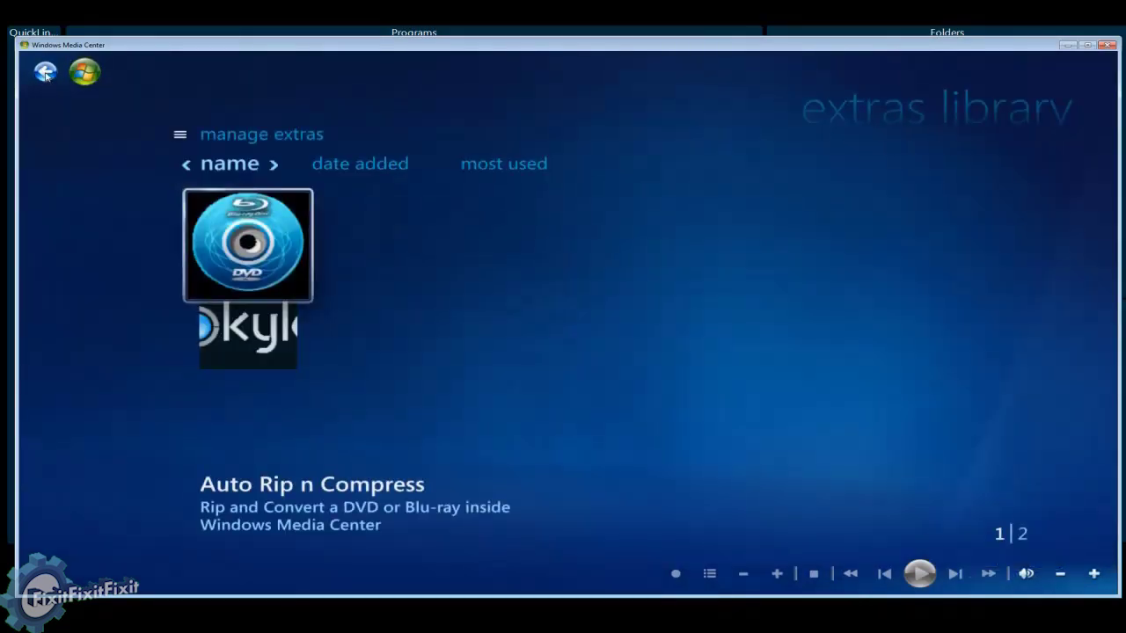
left_click(46, 72)
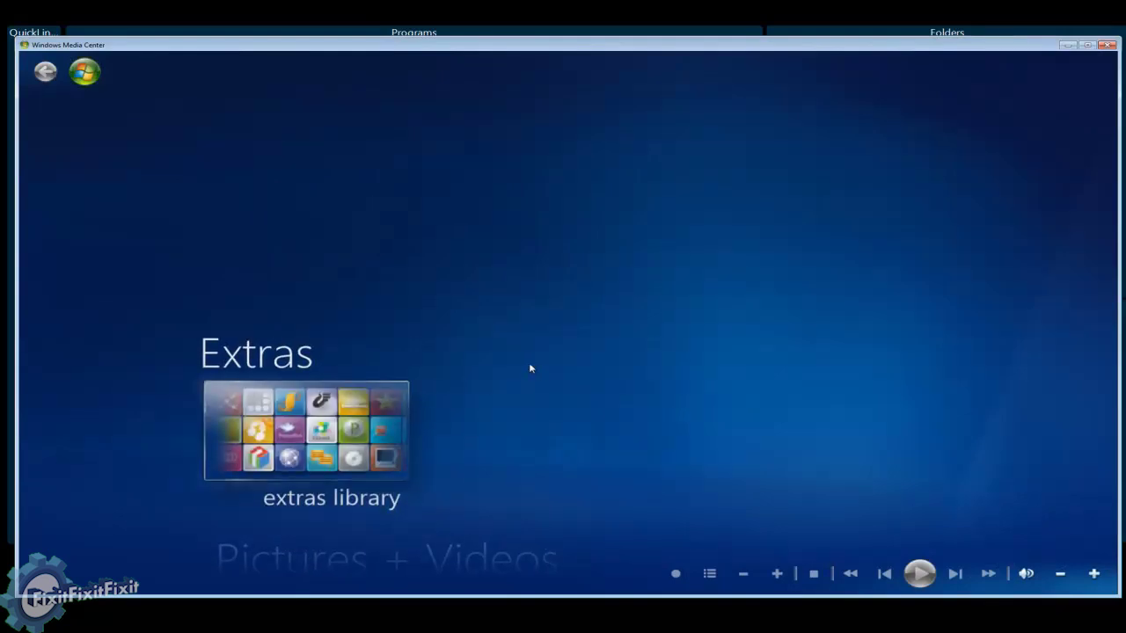
scroll(523, 369, "down", 3)
scroll(347, 369, "down", 1)
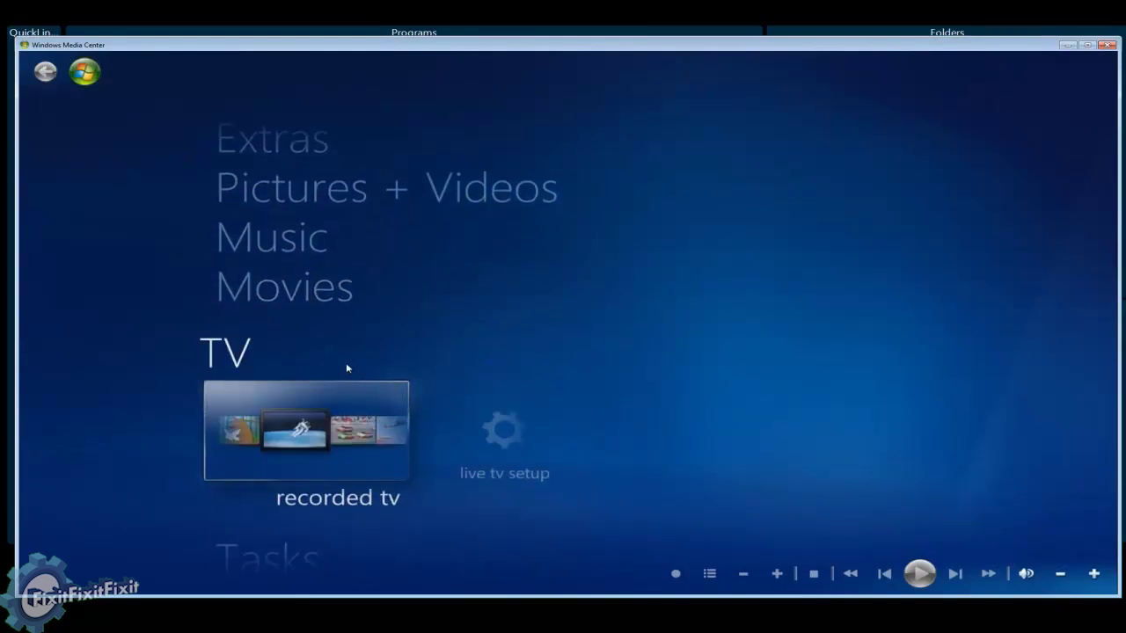
scroll(347, 370, "up", 1)
scroll(352, 387, "down", 2)
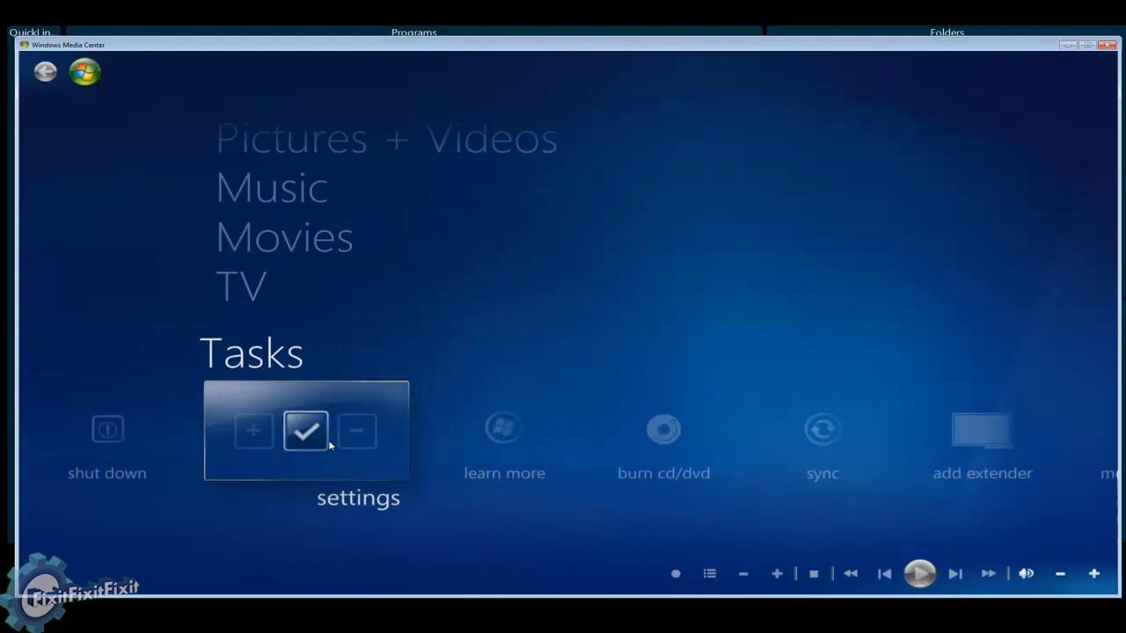
In Media Libraries settings, choose Movies and add folders from this computer
left_click(330, 446)
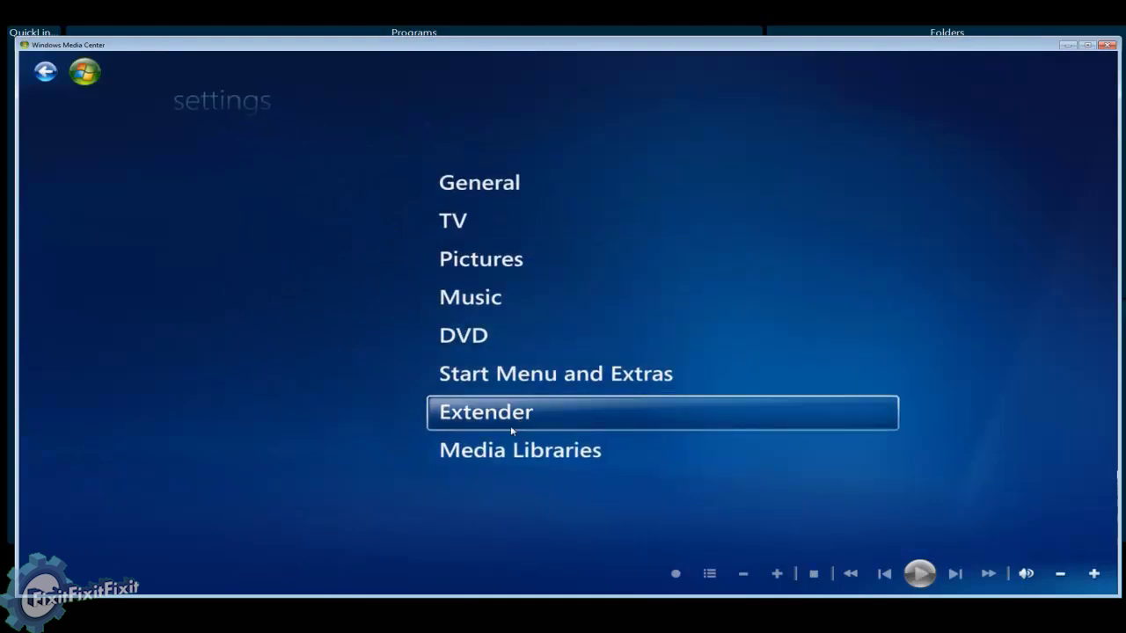
left_click(514, 450)
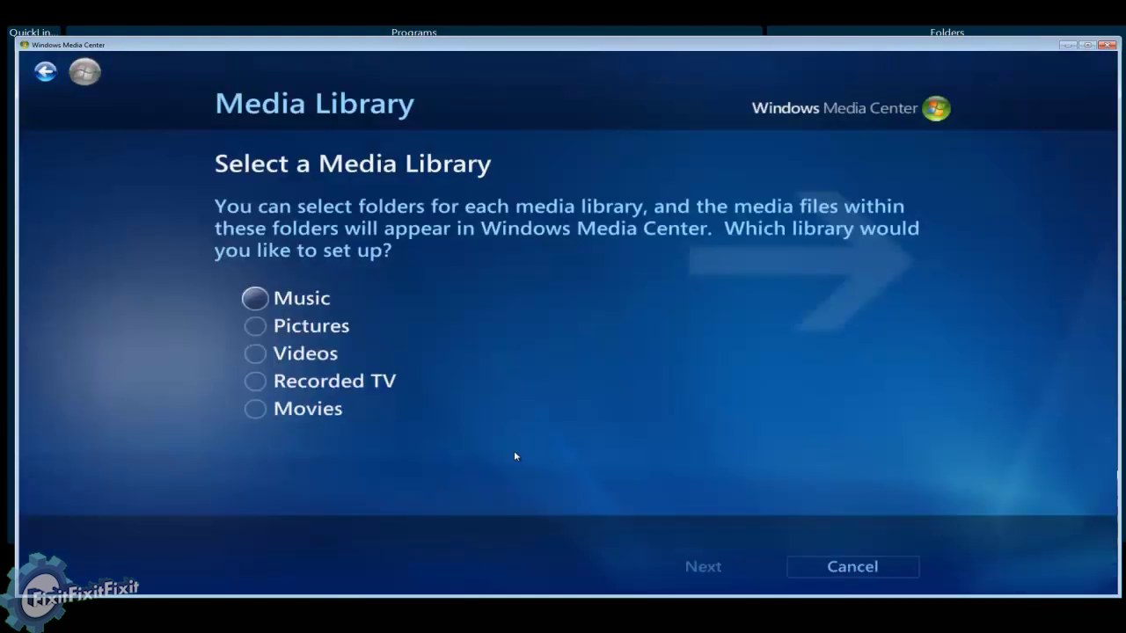
left_click(255, 353)
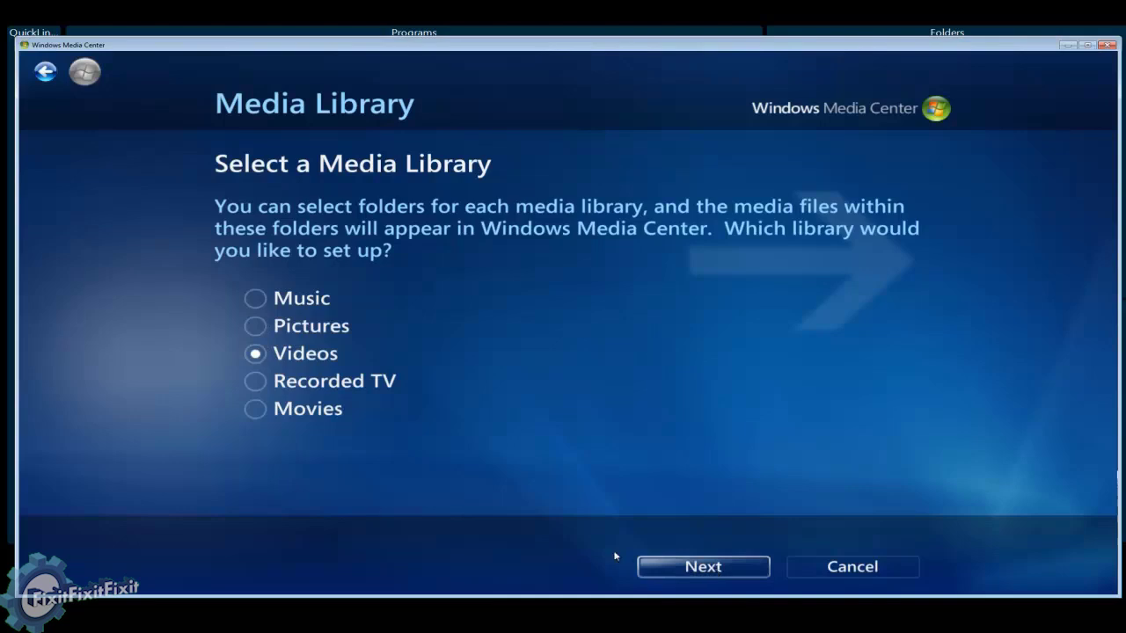
left_click(303, 410)
left_click(720, 570)
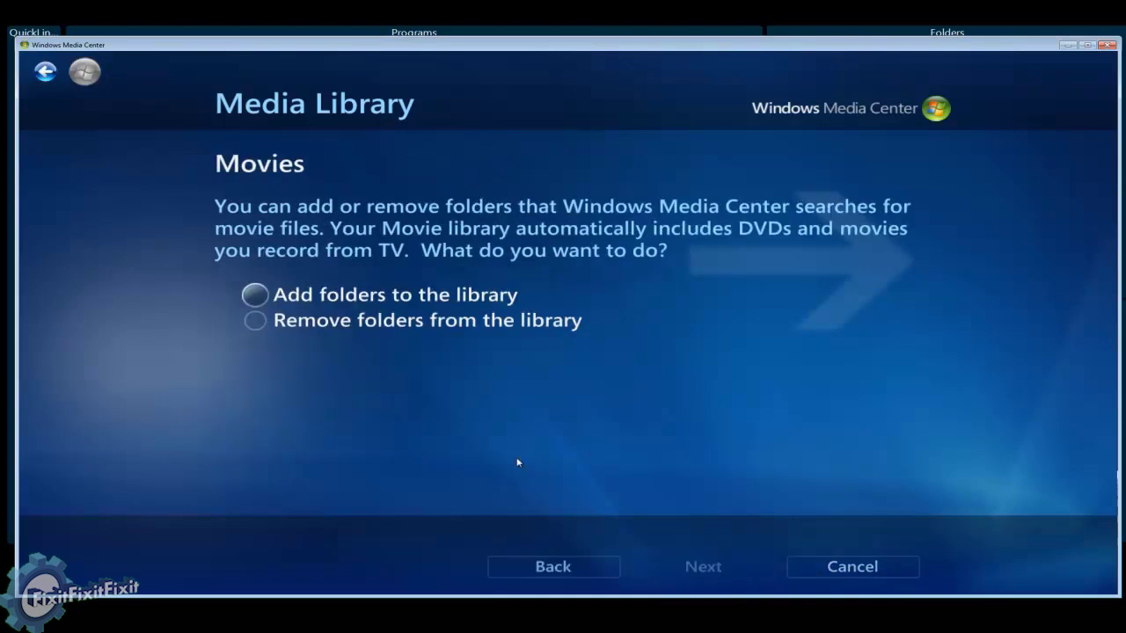
left_click(307, 305)
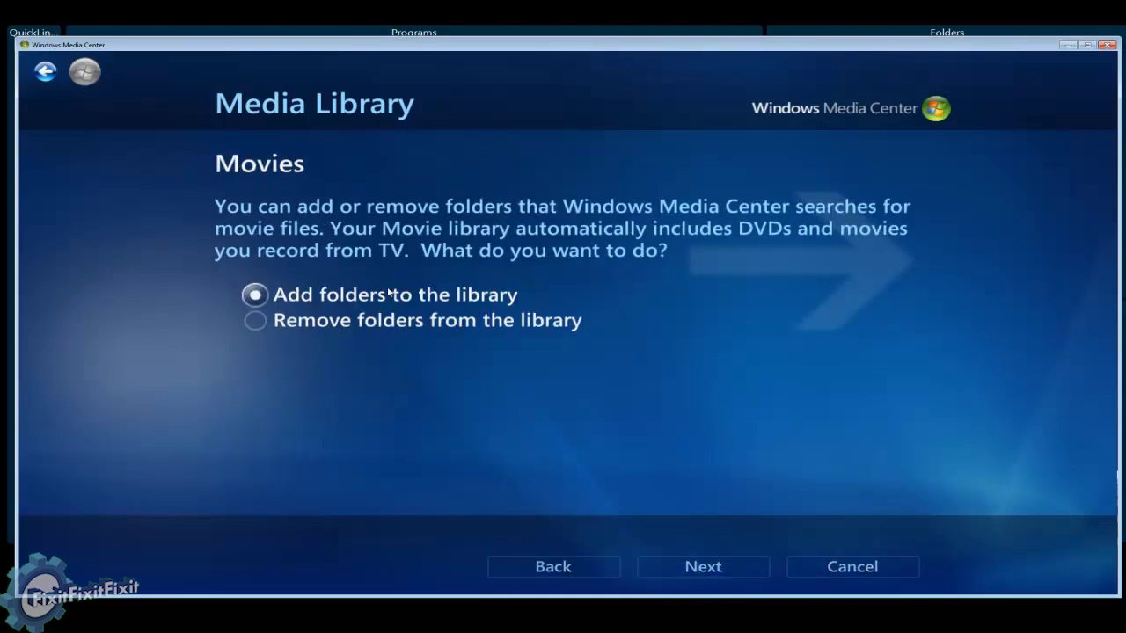
left_click(691, 569)
left_click(257, 252)
left_click(689, 570)
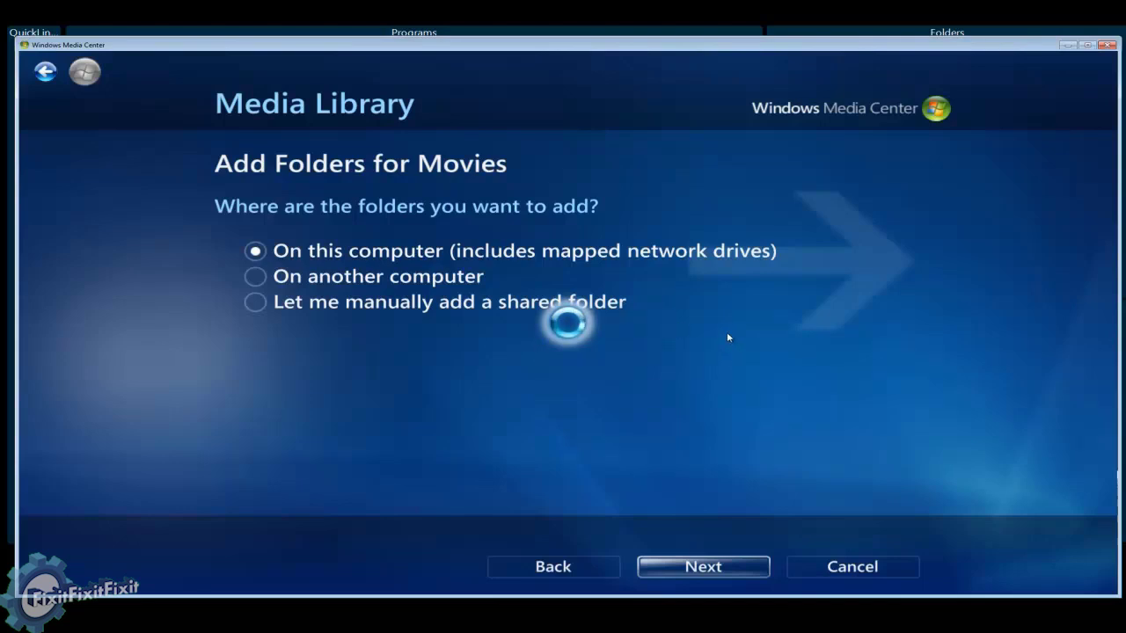
Check D:\DVD RIPS\DVD RIPPED MOVIES with sub-folders, confirm, and finish
scroll(367, 372, "up", 2)
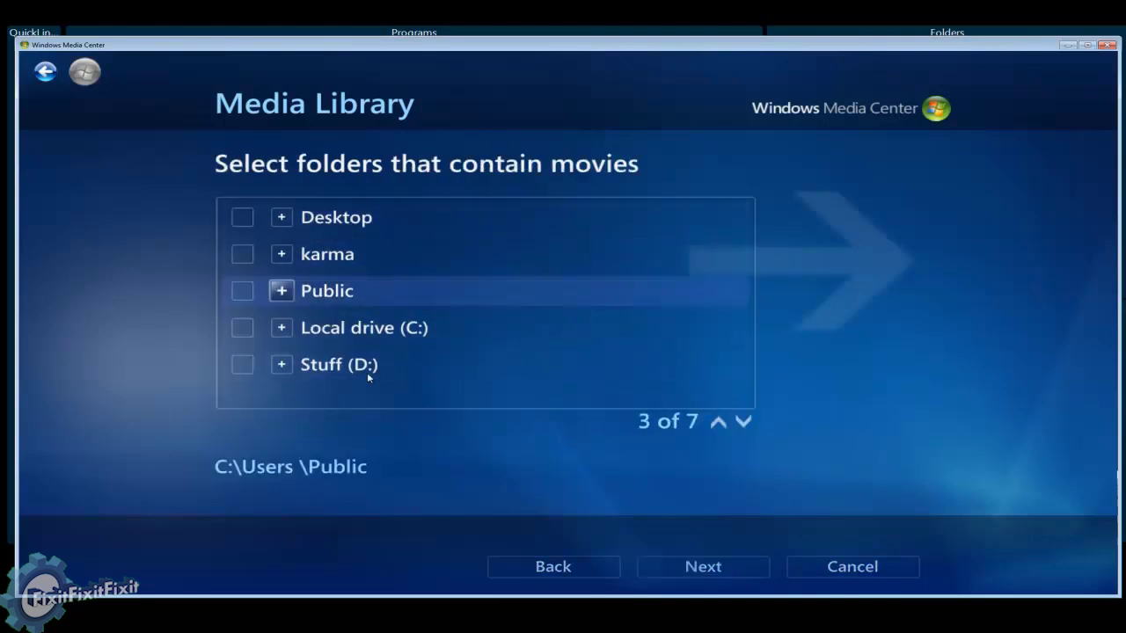
left_click(282, 365)
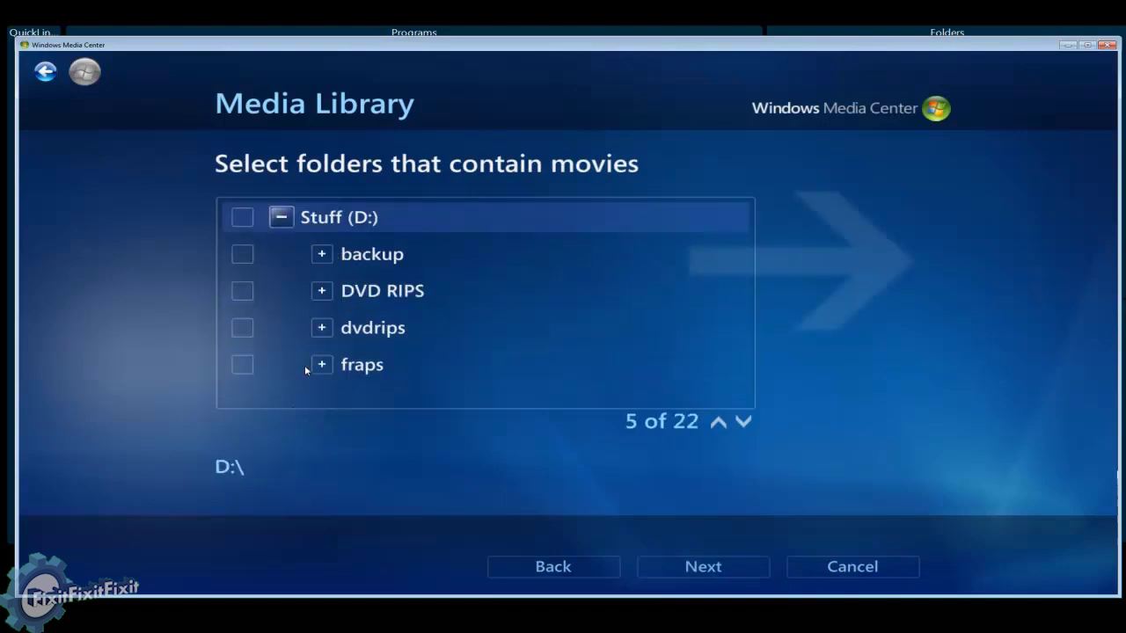
left_click(321, 291)
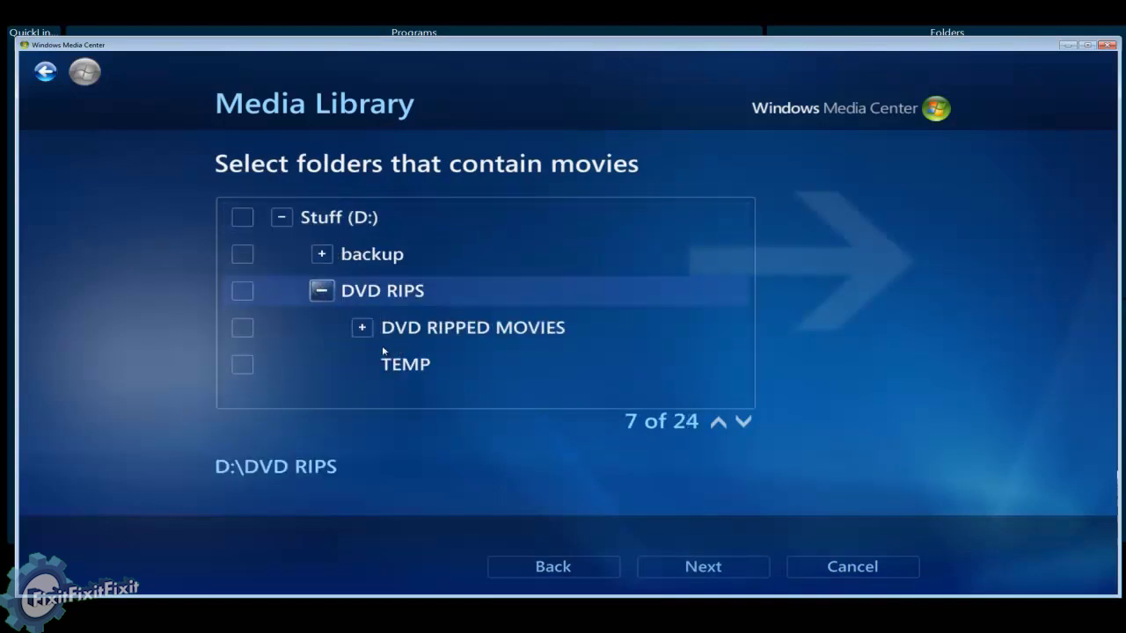
left_click(361, 327)
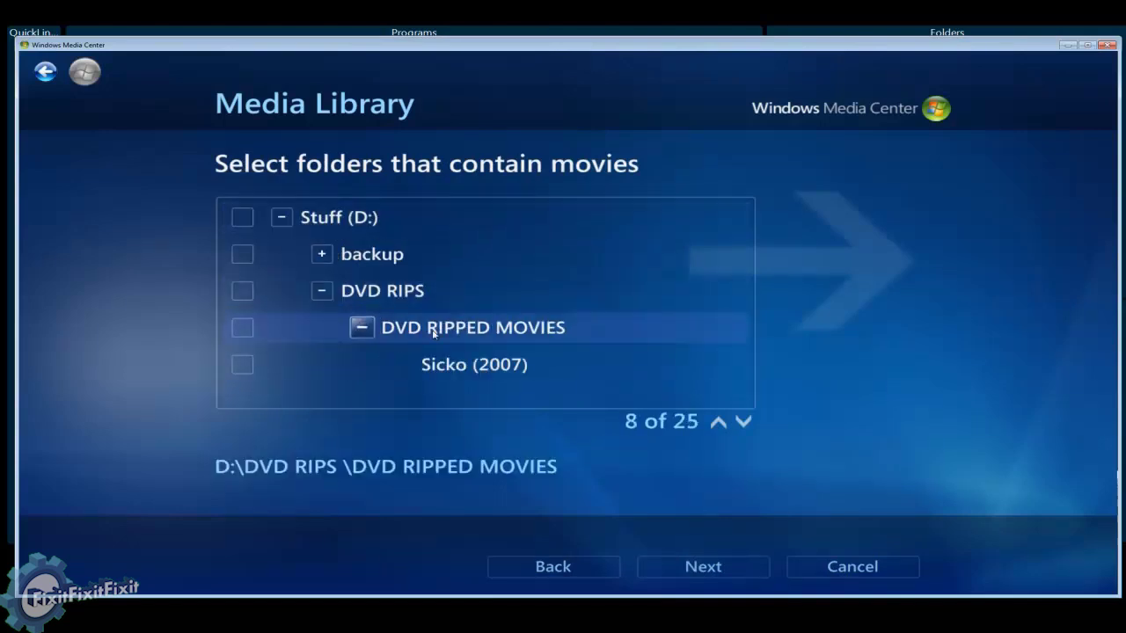
left_click(242, 327)
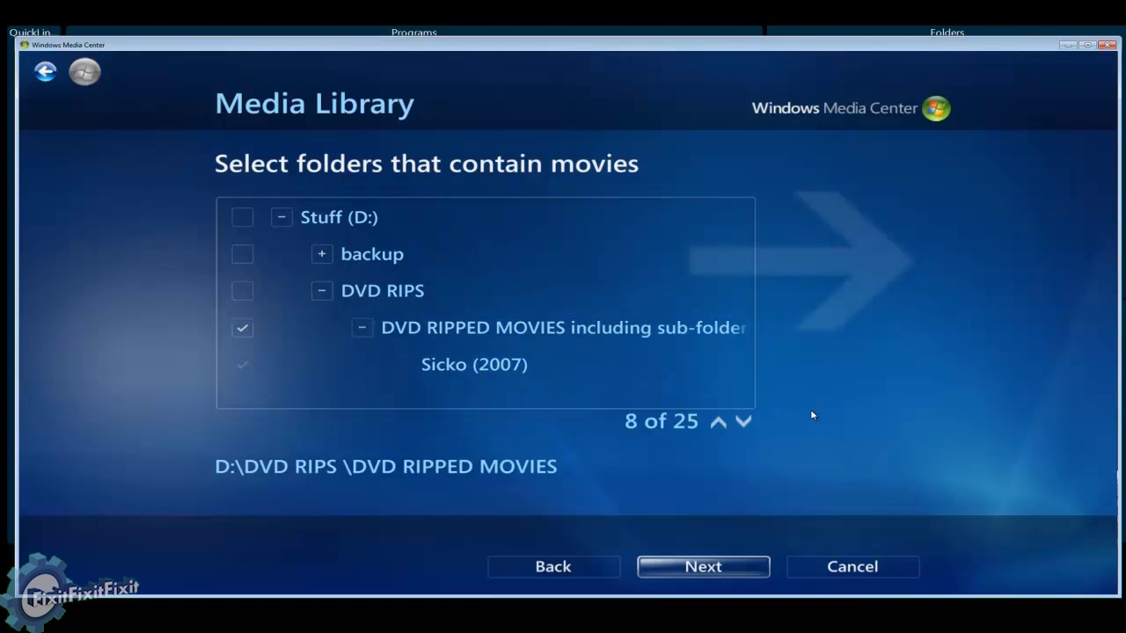
left_click(238, 458)
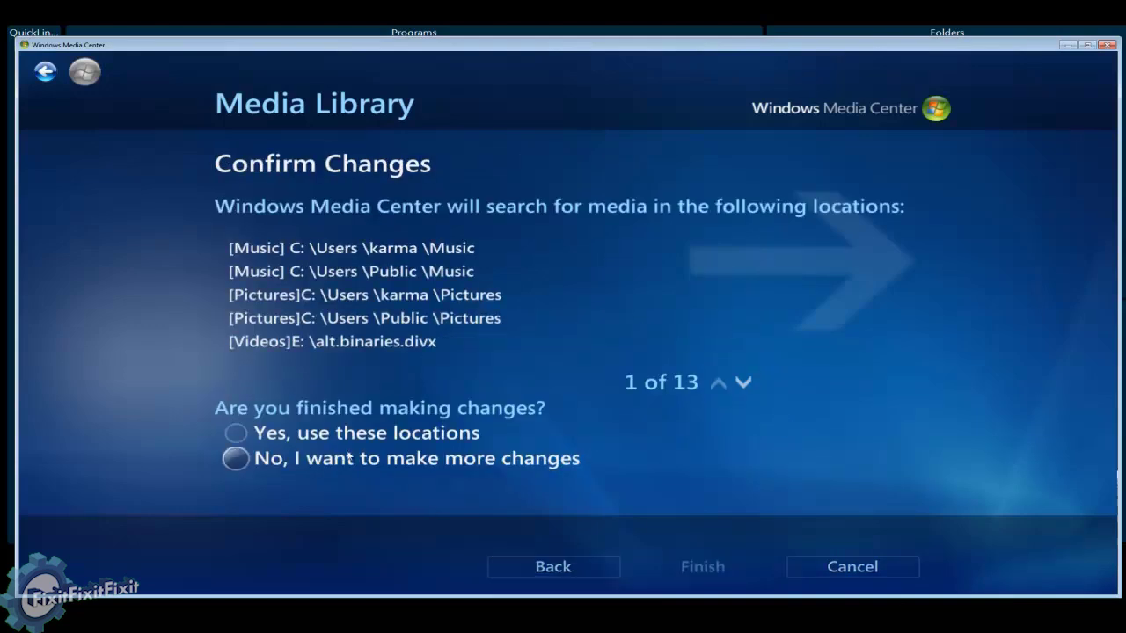
left_click(340, 435)
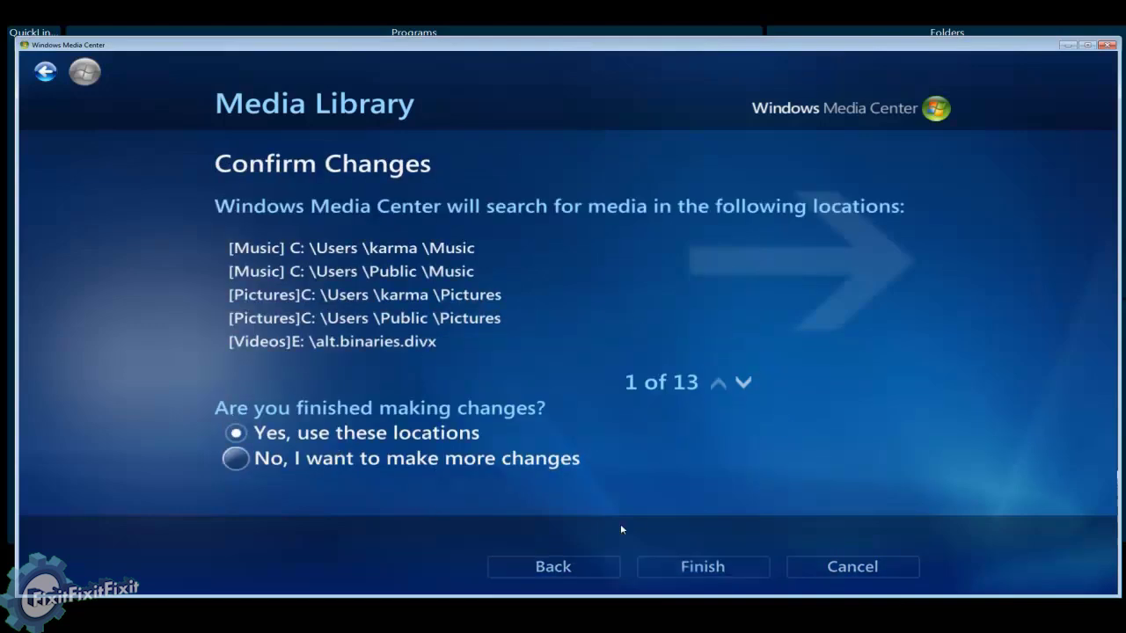
left_click(724, 569)
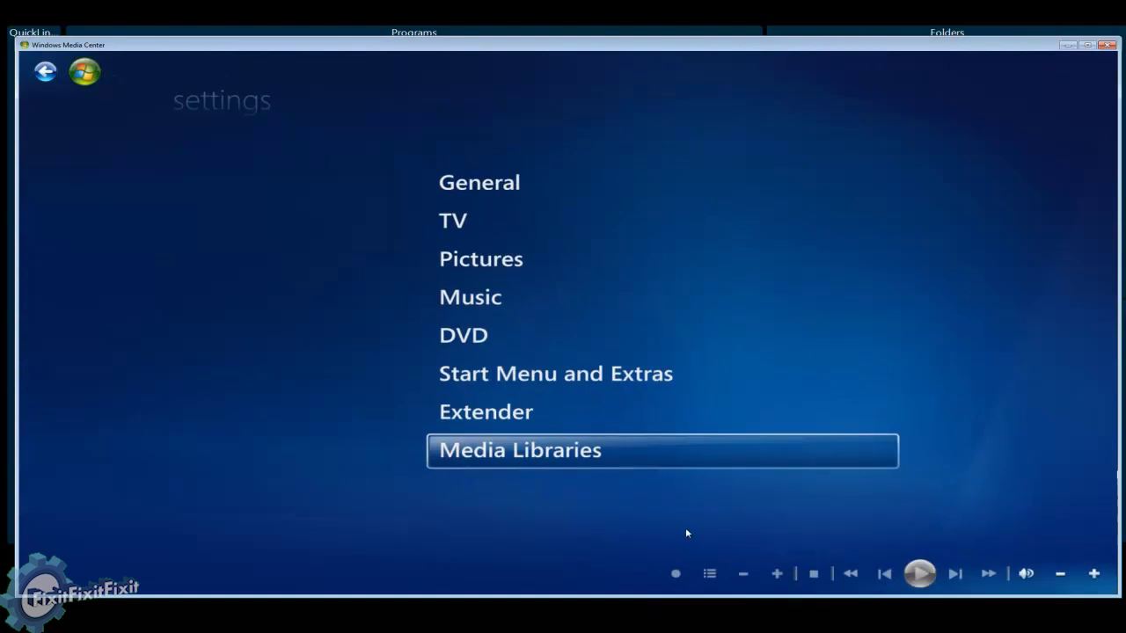
left_click(45, 74)
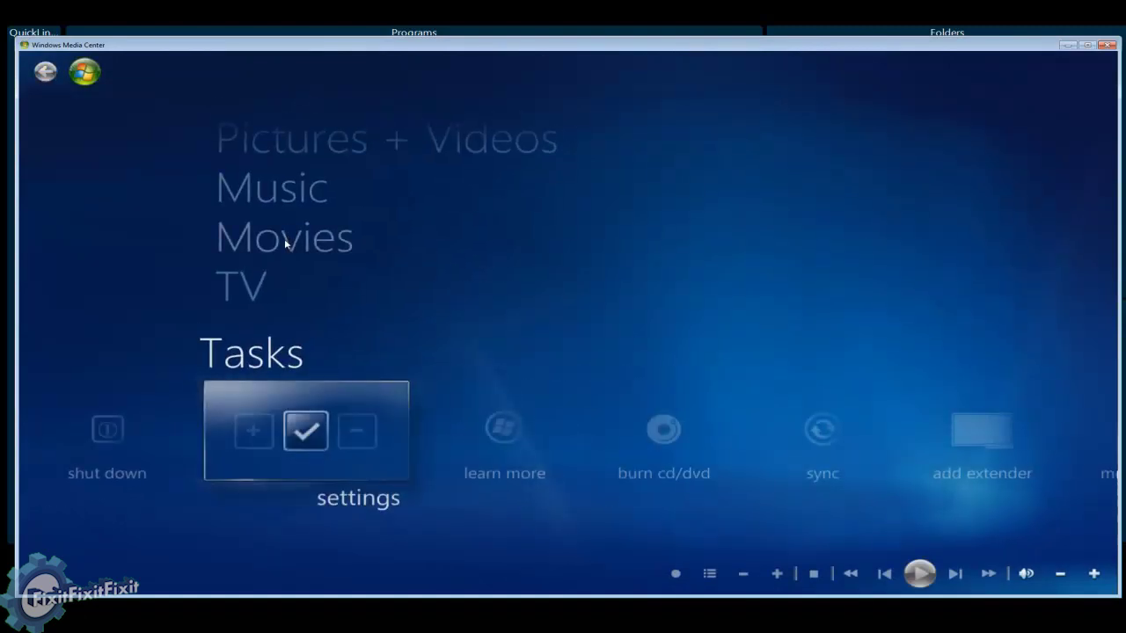
Open Sicko (2007) from the movie library and start playing it
left_click(286, 237)
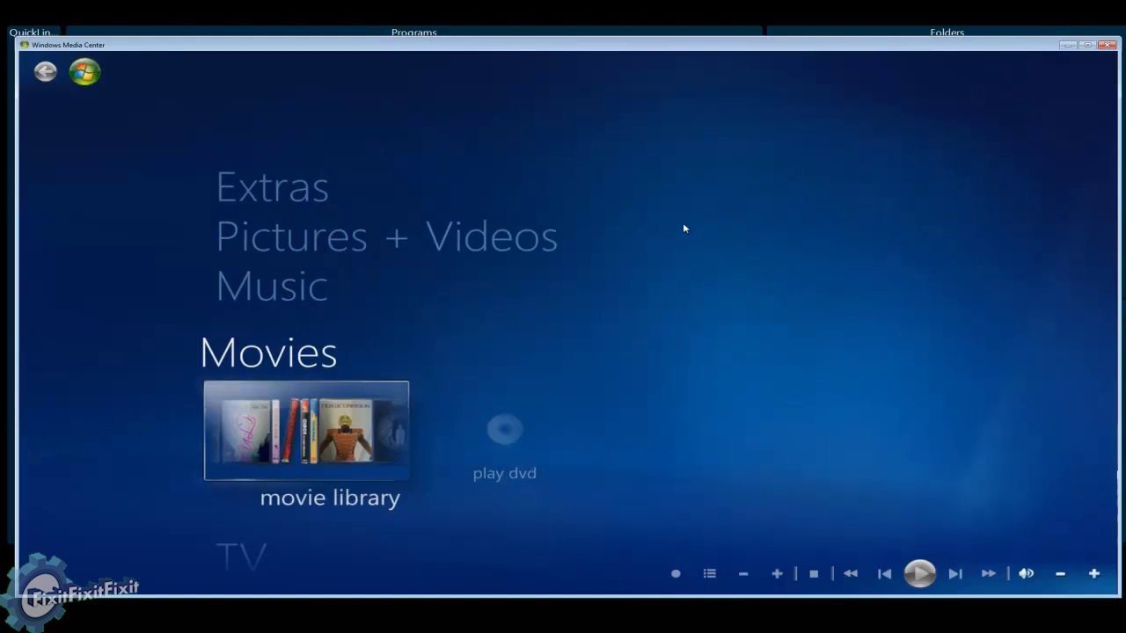
key("Return")
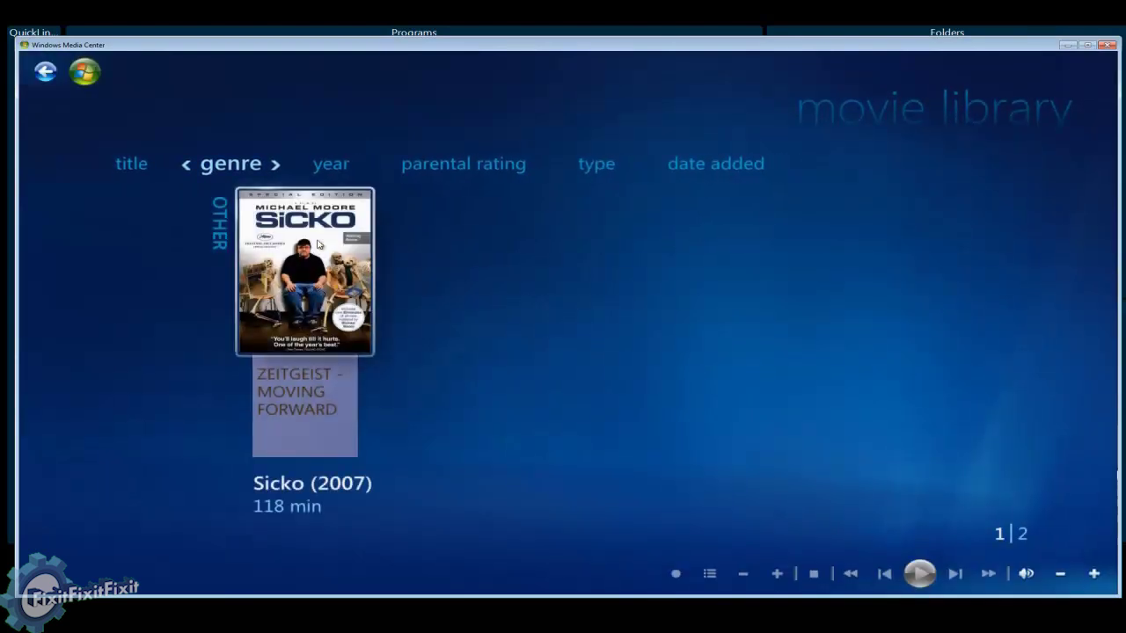
left_click(319, 244)
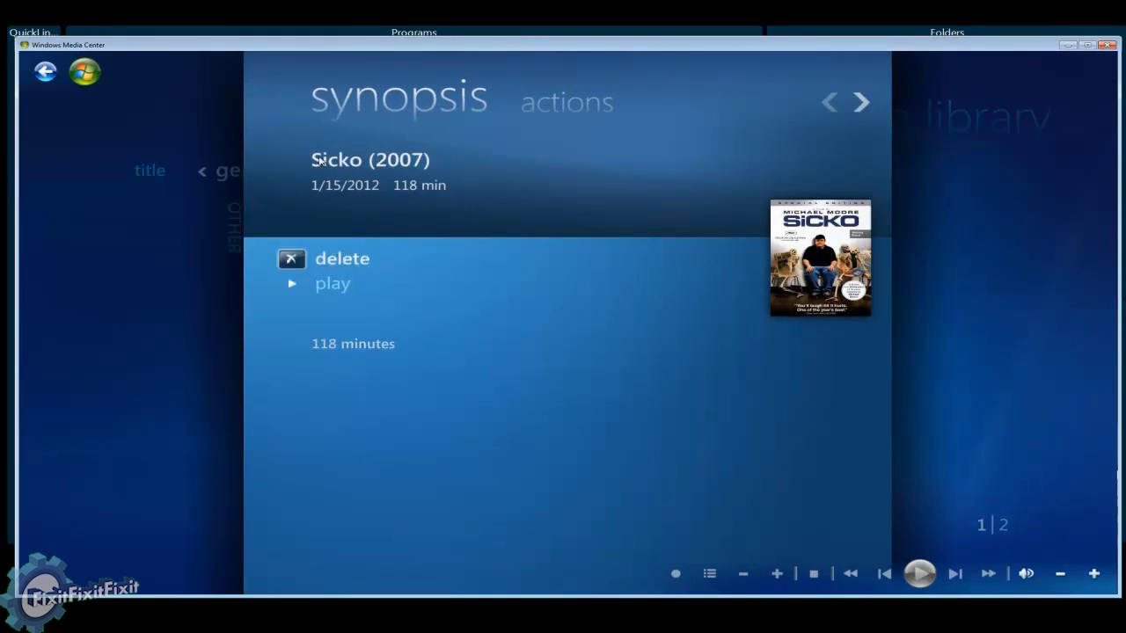
left_click(556, 112)
left_click(267, 105)
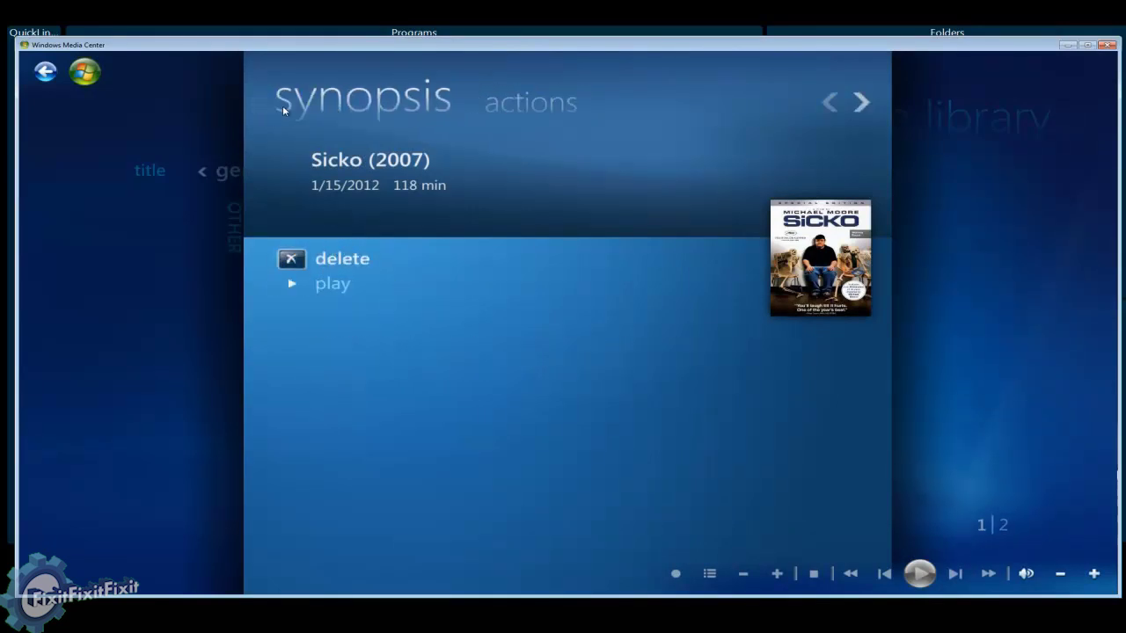
left_click(305, 285)
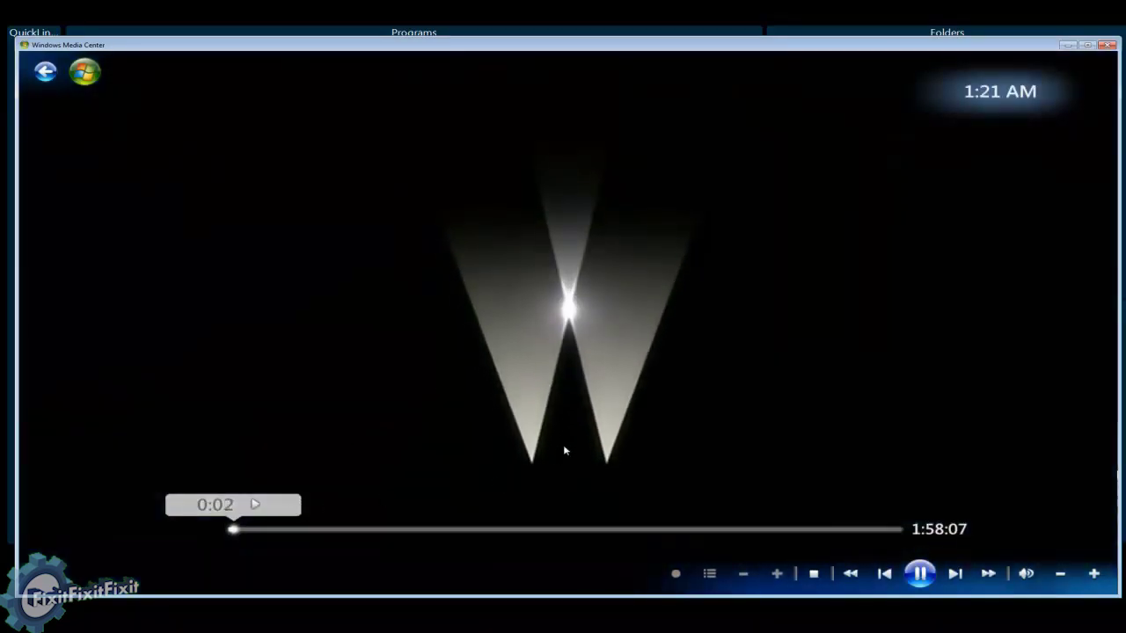
Skim ahead to about 18:20, past 1:10:00, then near 1:40, and stop playback
left_click(338, 529)
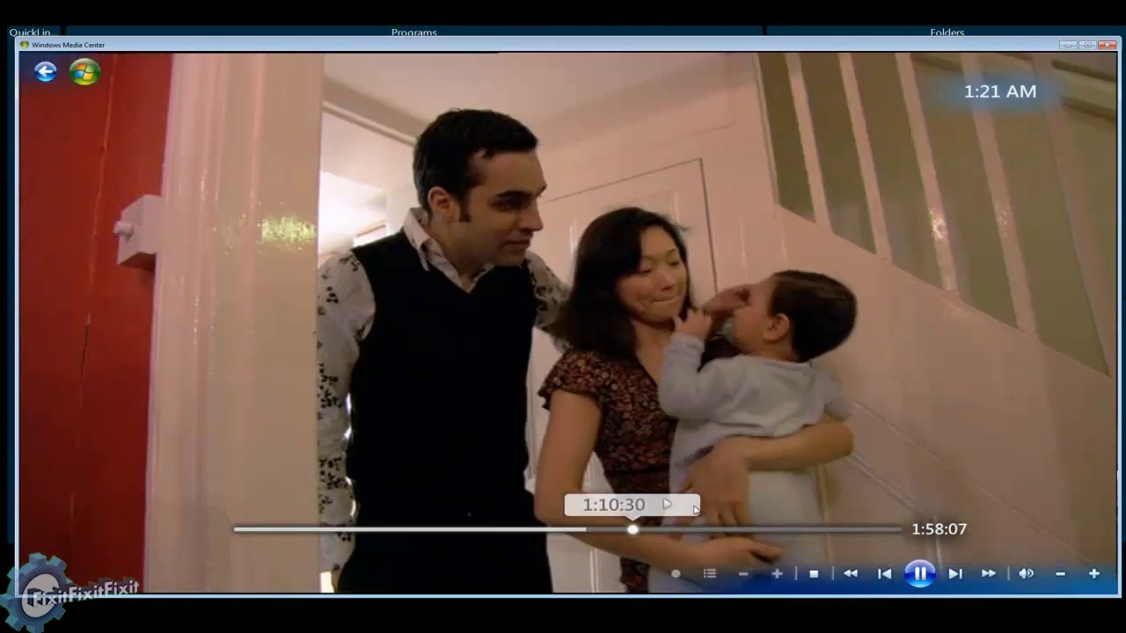
left_click(684, 529)
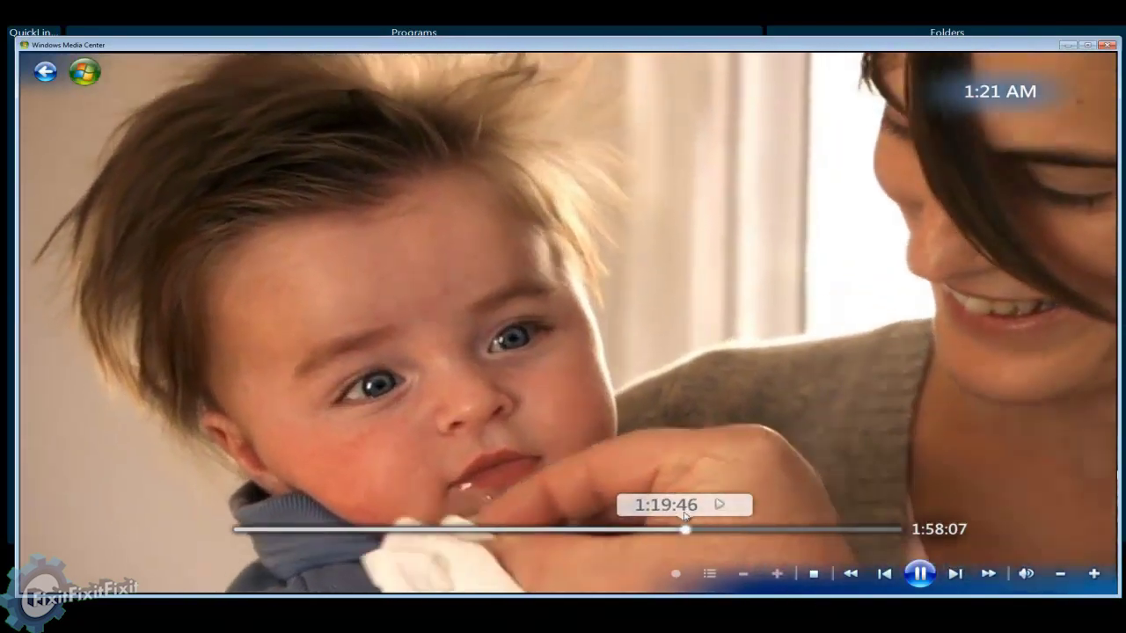
left_click(800, 529)
left_click(809, 529)
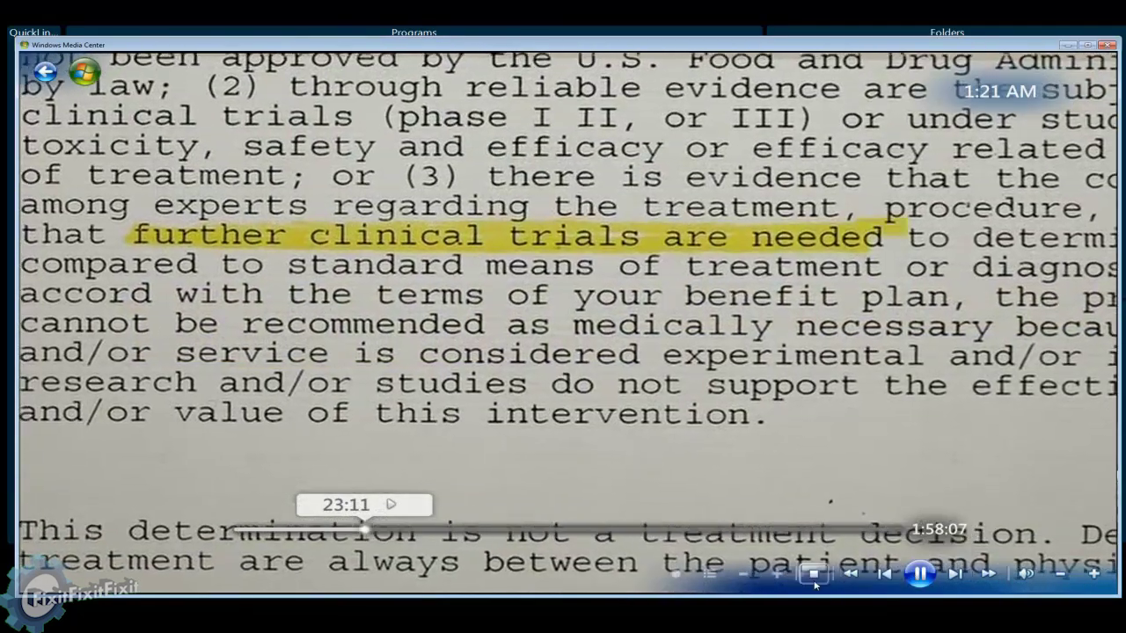
left_click(815, 581)
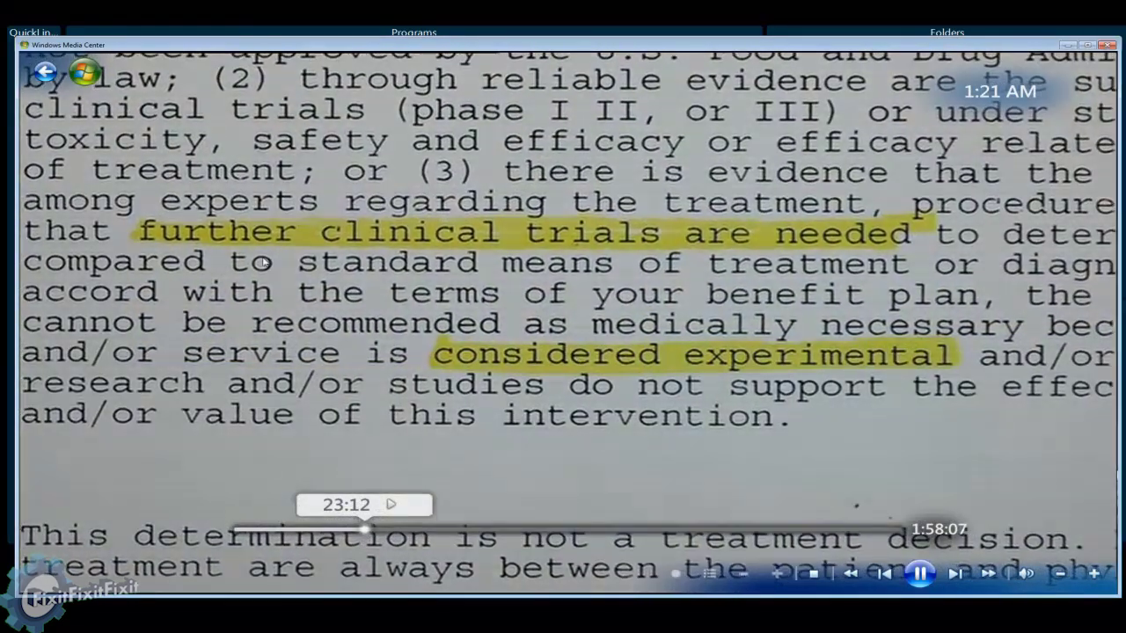
Go back to the Media Center start screen and close Windows Media Center
key("Up")
key("Up")
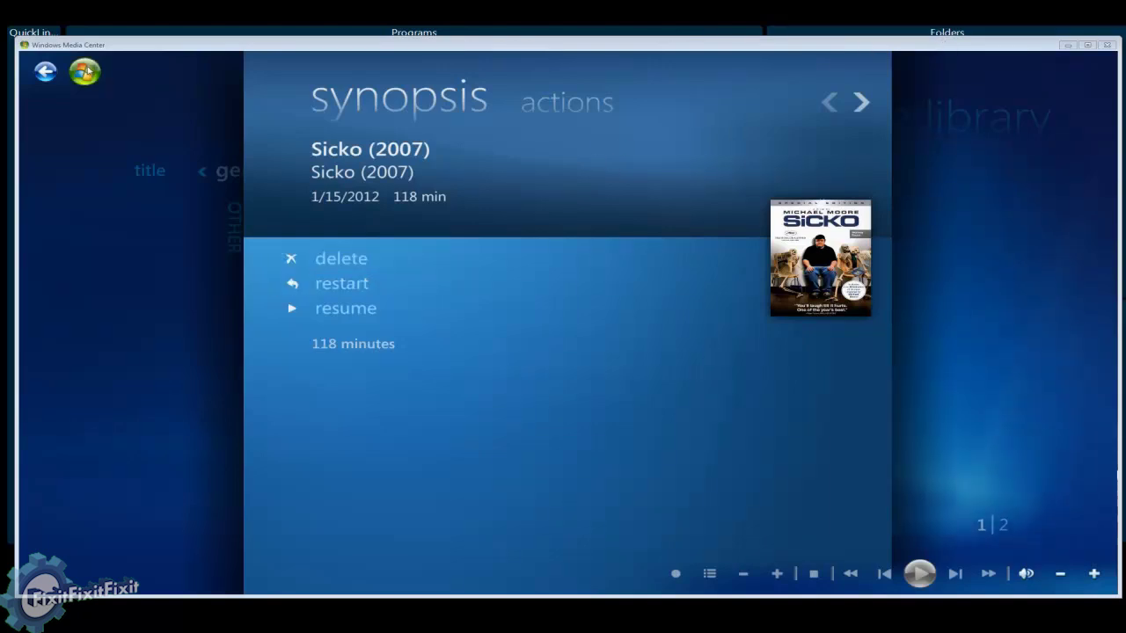
left_click(48, 74)
left_click(47, 73)
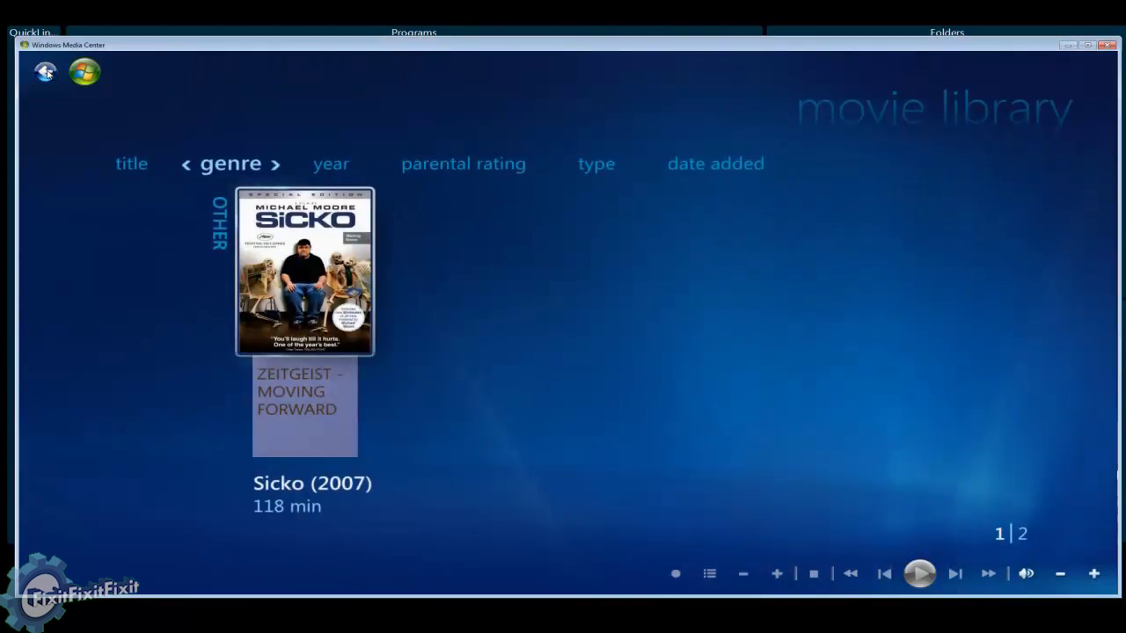
scroll(392, 355, "up", 4)
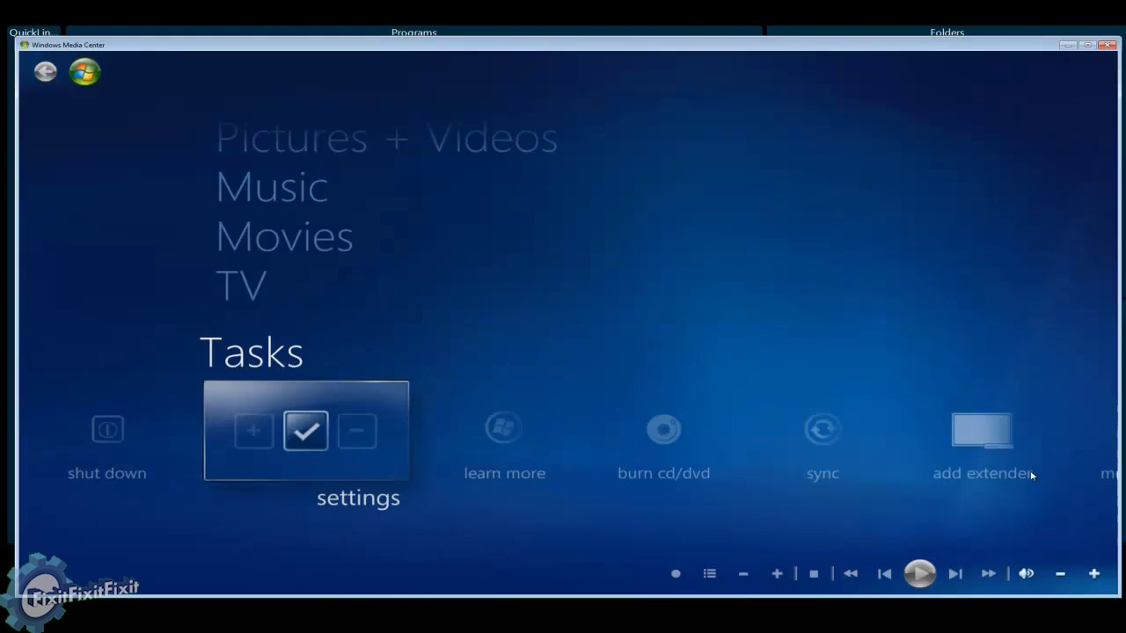
left_click(1110, 45)
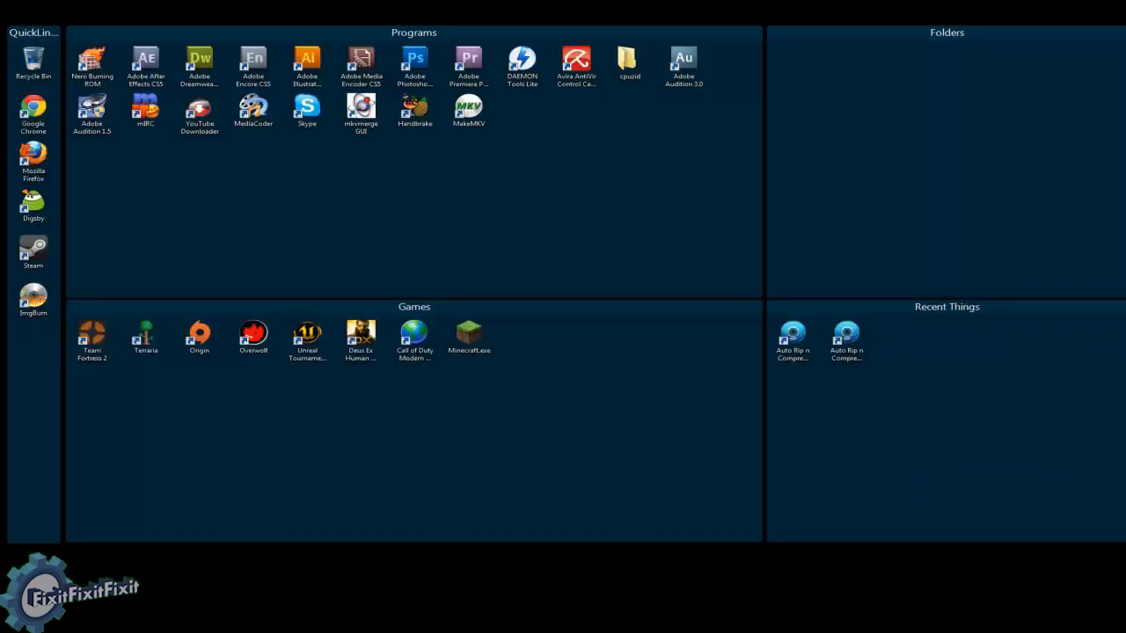
Narrow the navigation pane and view the folder.jpg cover image in Photo Viewer
left_click_drag(317, 237, 203, 234)
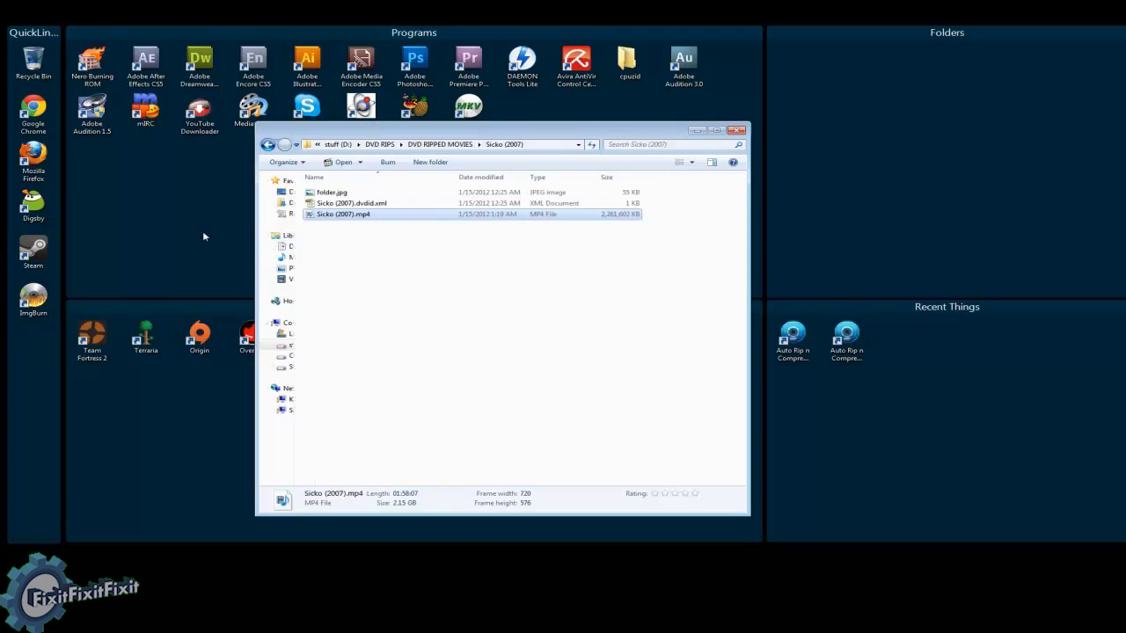
left_click(299, 164)
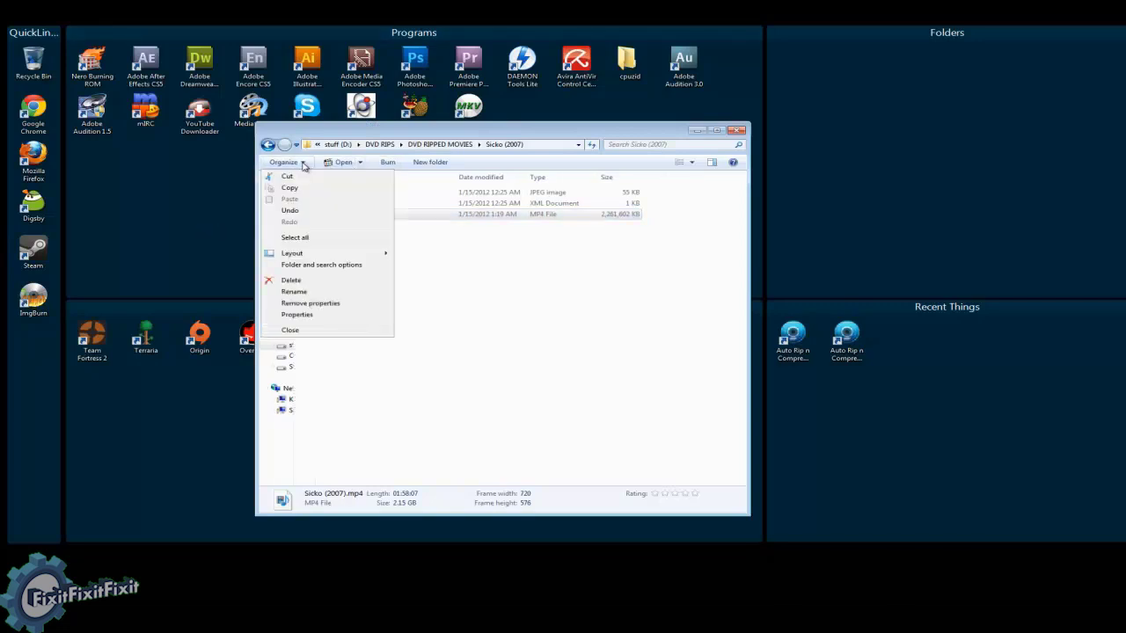
left_click(502, 308)
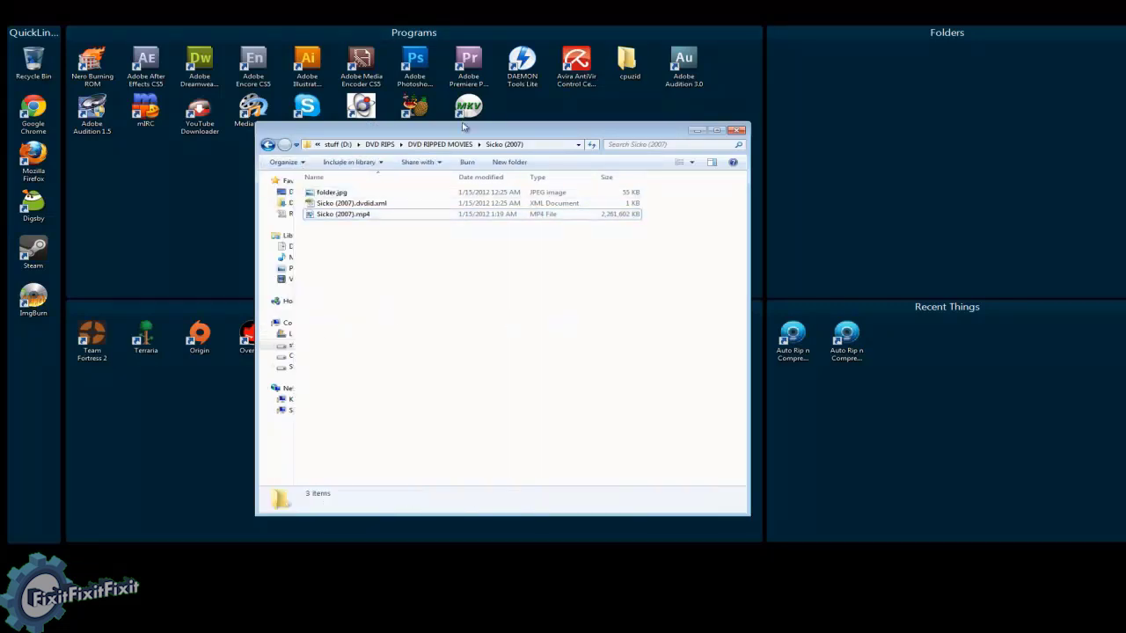
key("alt+F4")
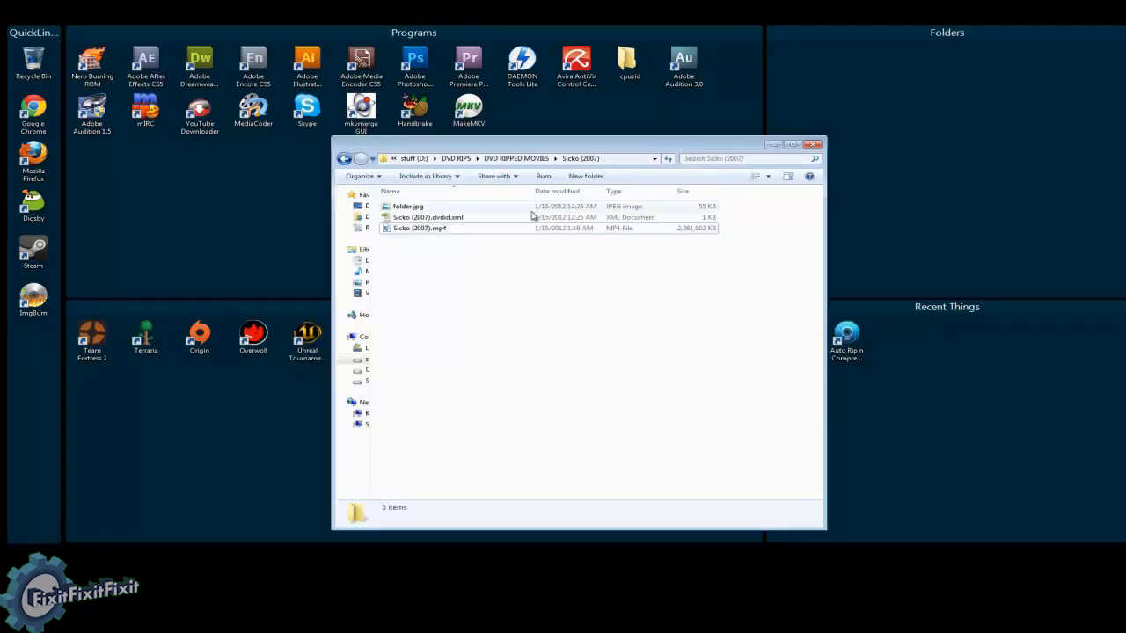
double_click(485, 208)
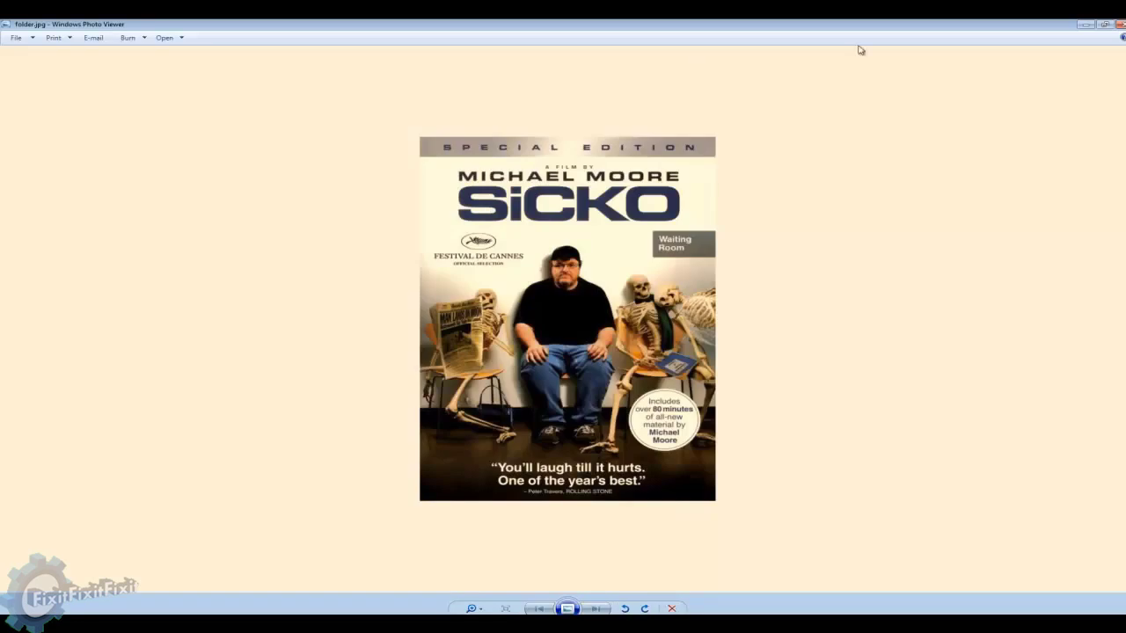
left_click(1115, 24)
Inspect the ID value in Sicko (2007).dvdid.xml, close the editor, and select the mp4
left_click(437, 219)
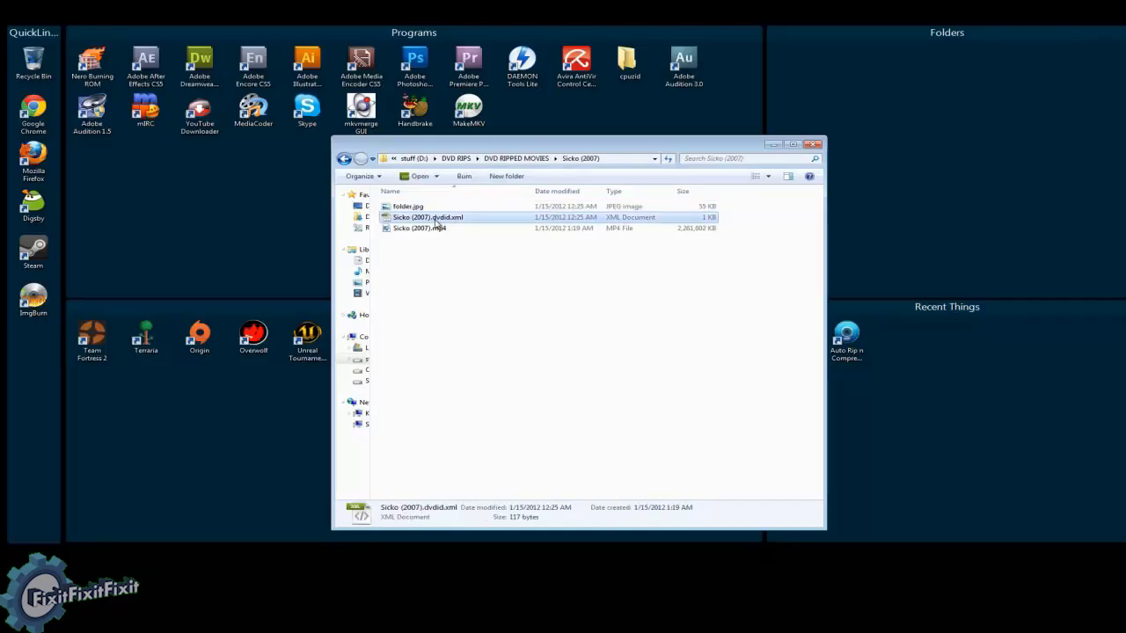
double_click(437, 219)
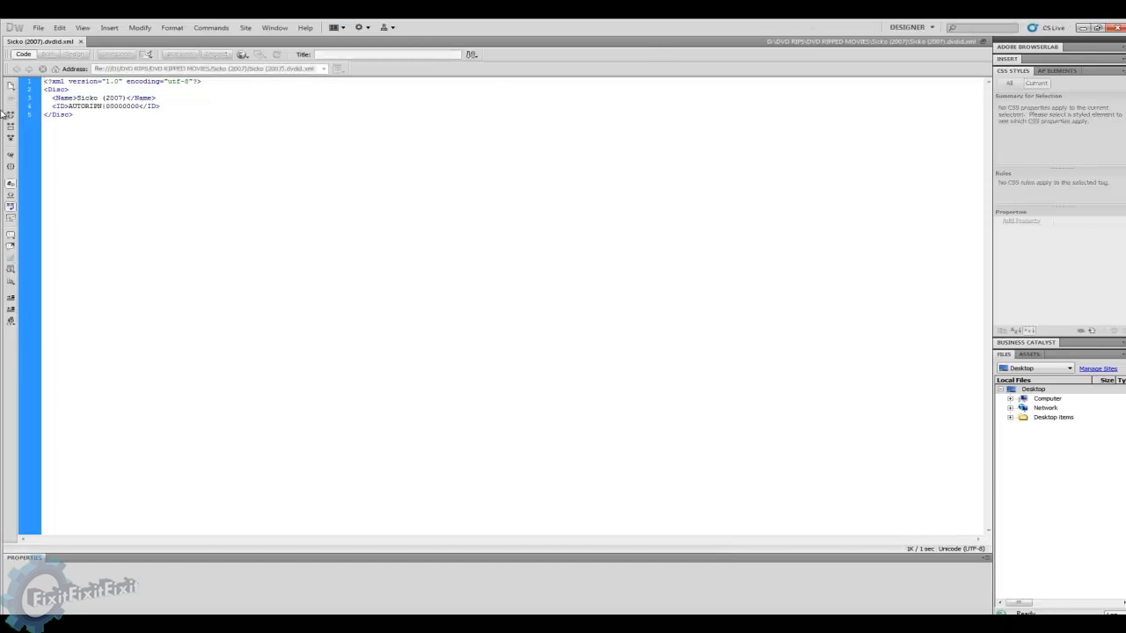
left_click_drag(82, 109, 176, 105)
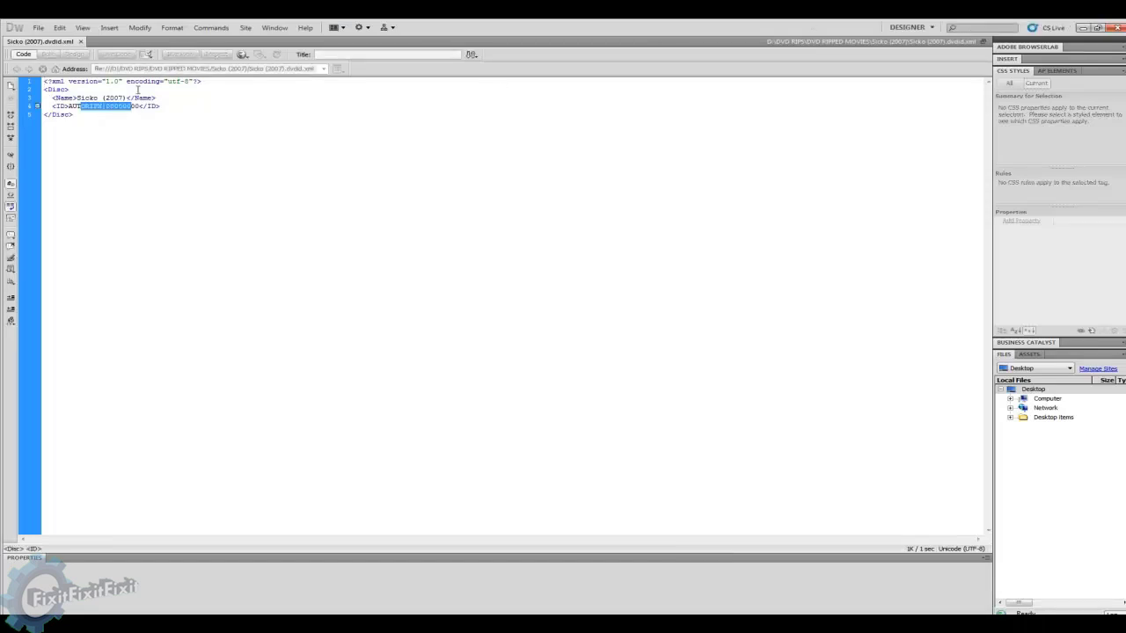
left_click(1118, 28)
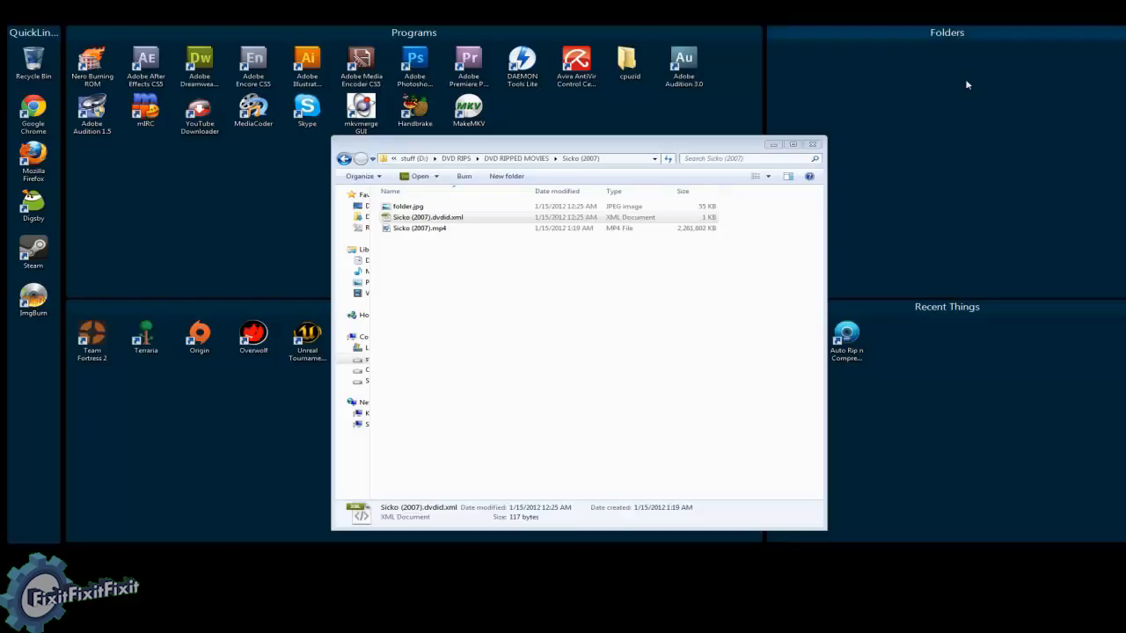
left_click(444, 229)
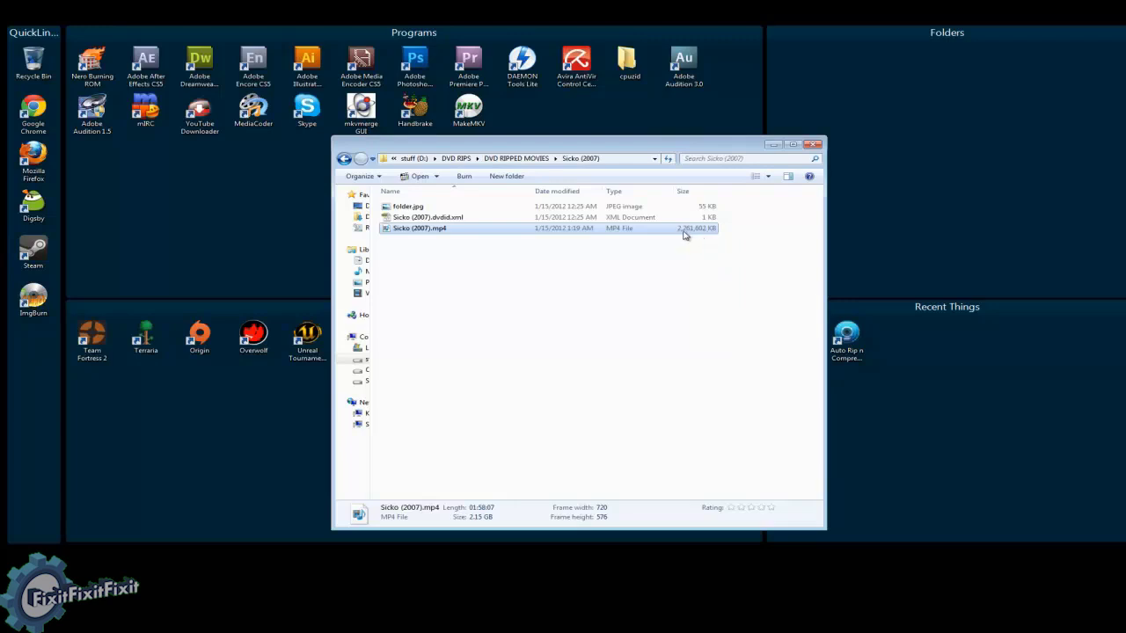
Play Sicko (2007).mp4 in Media Player Classic with full-screen toggles, then close player and folder
double_click(443, 236)
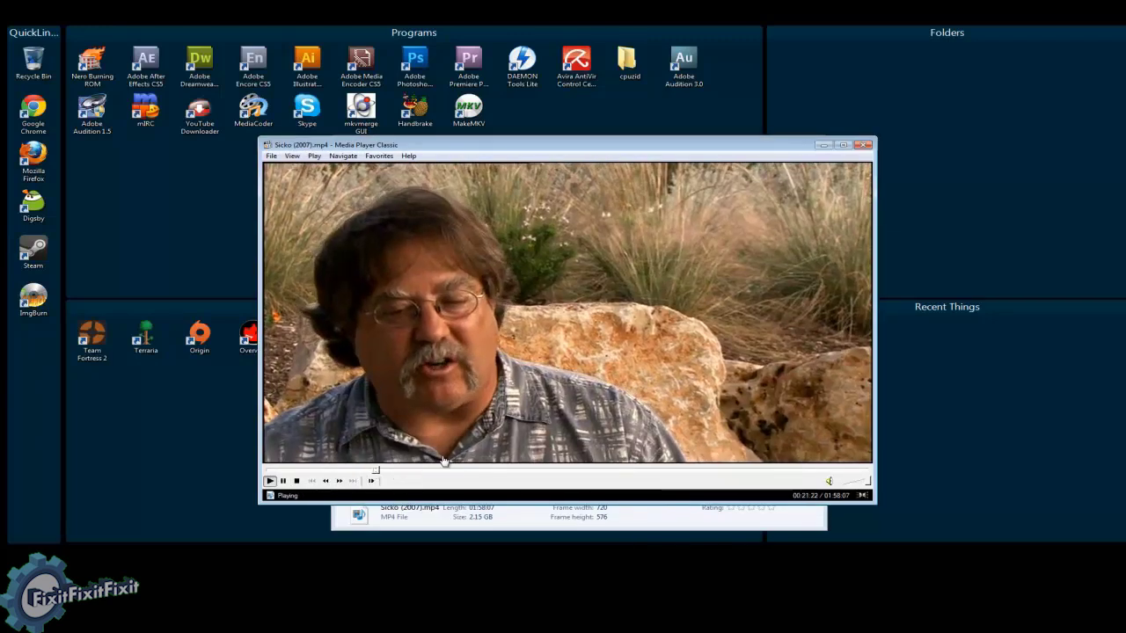
double_click(473, 425)
double_click(474, 424)
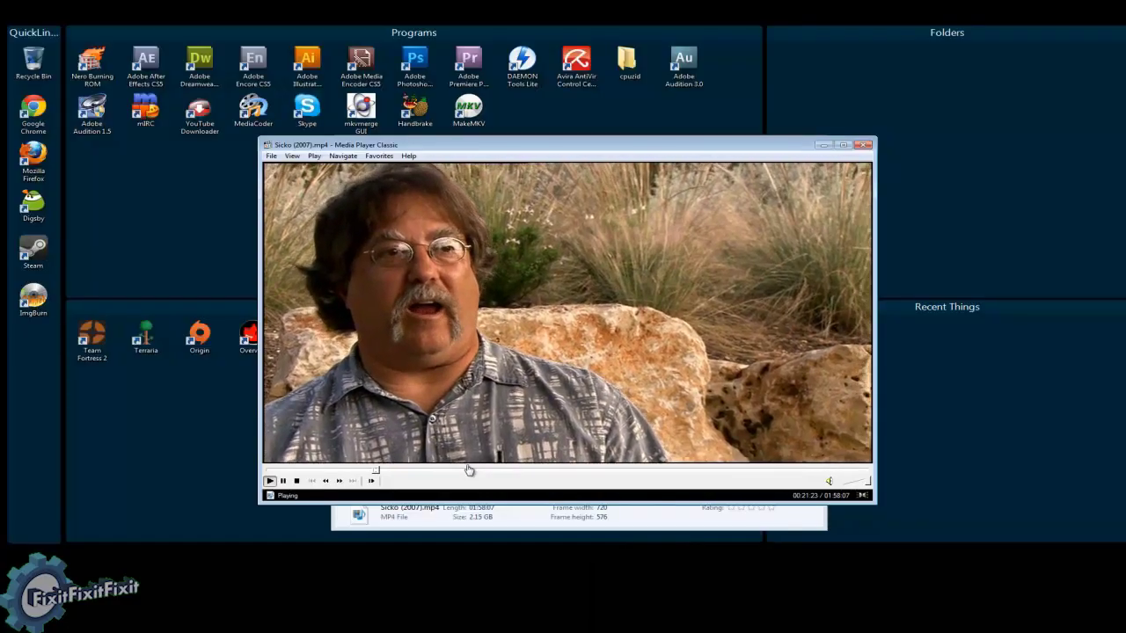
double_click(469, 464)
double_click(490, 411)
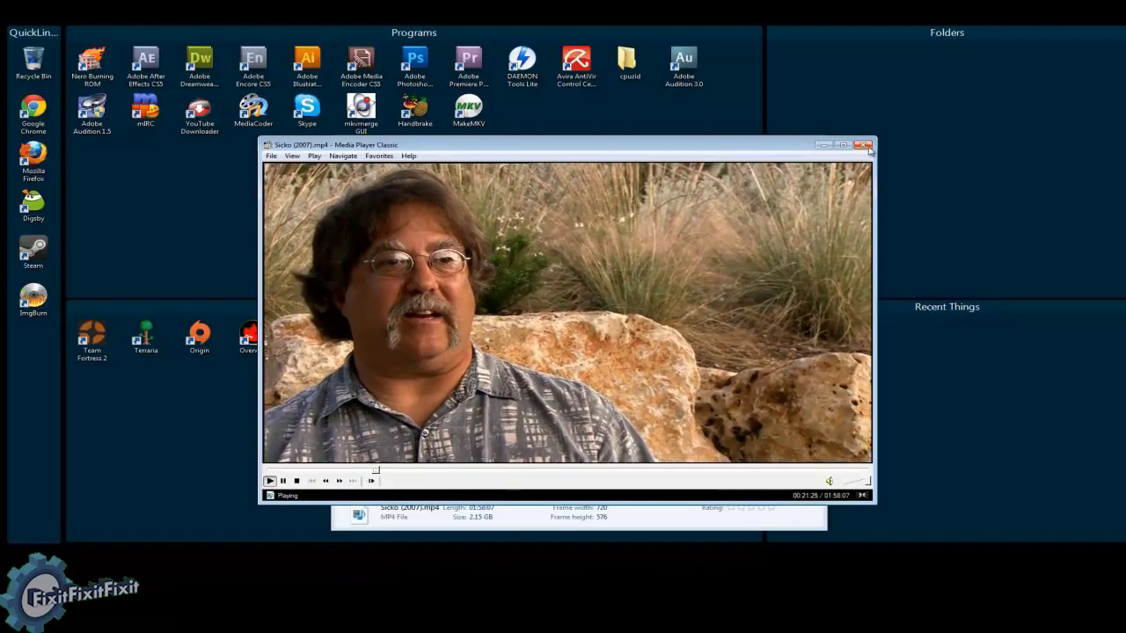
key("alt+F4")
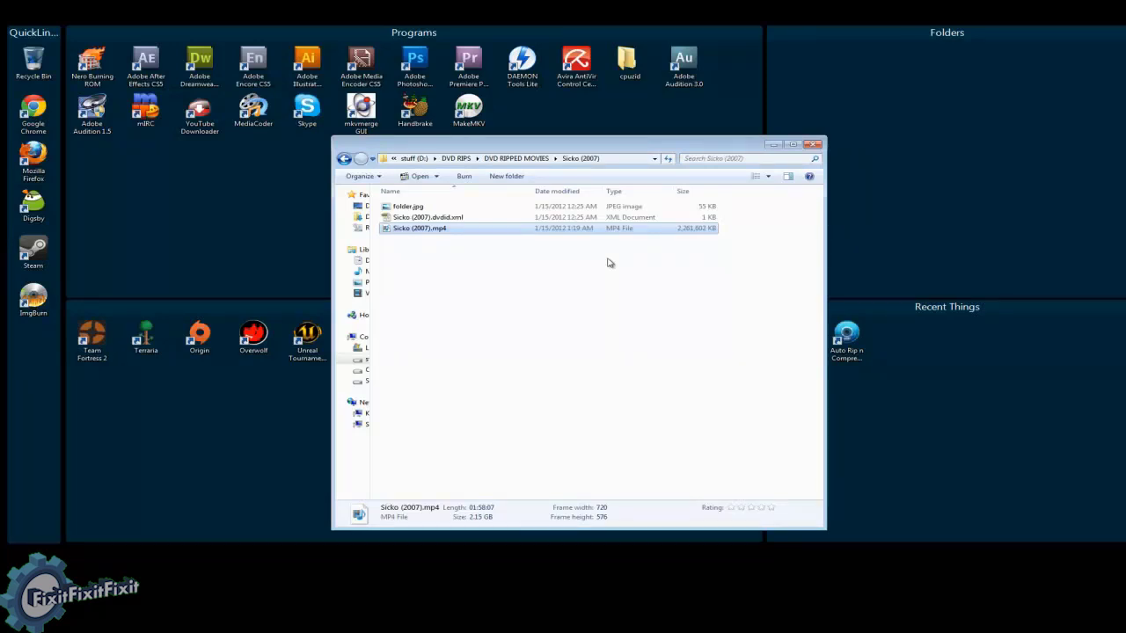
left_click(816, 144)
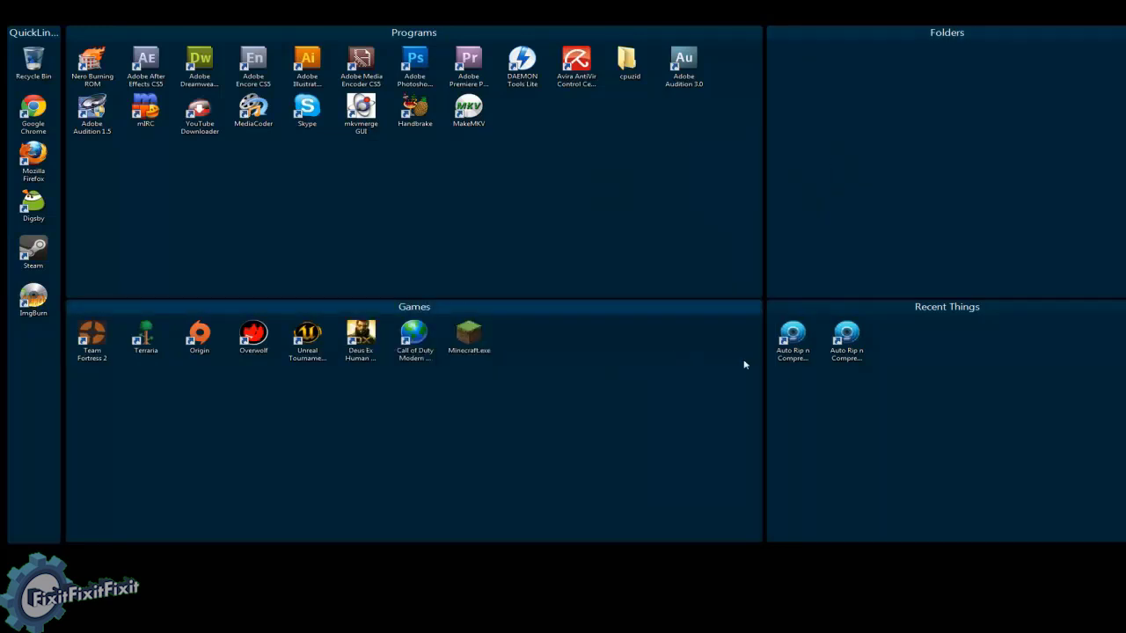